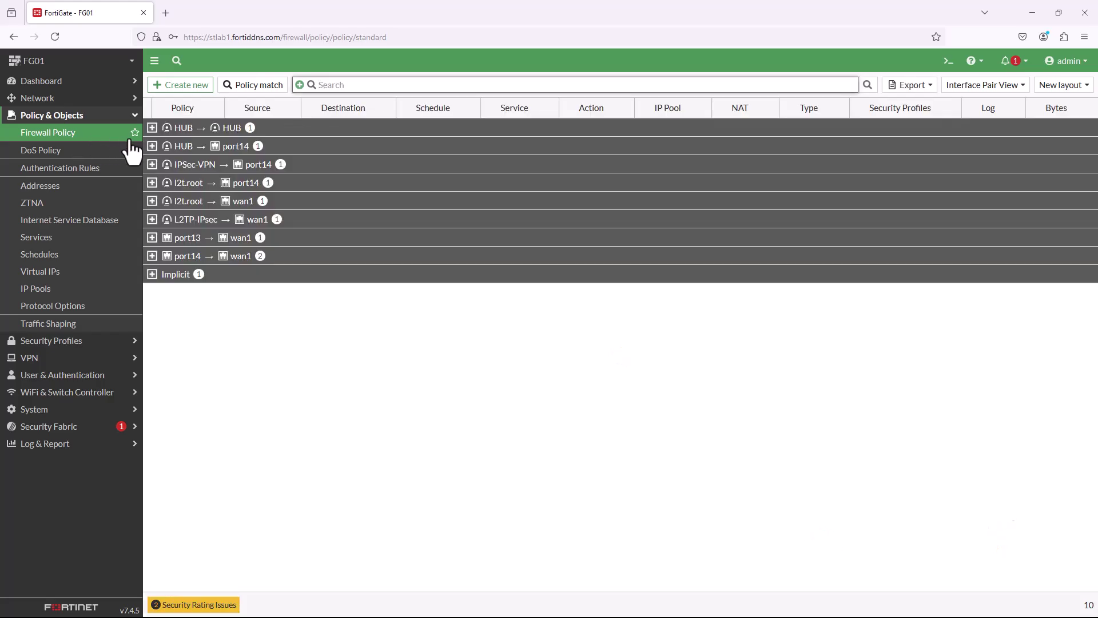
Expand the HUB to HUB group and open the vpn_HUB_spoke2spoke_0 policy (ID 11) for review.
{"action": "left_click", "coordinate": [152, 128]}
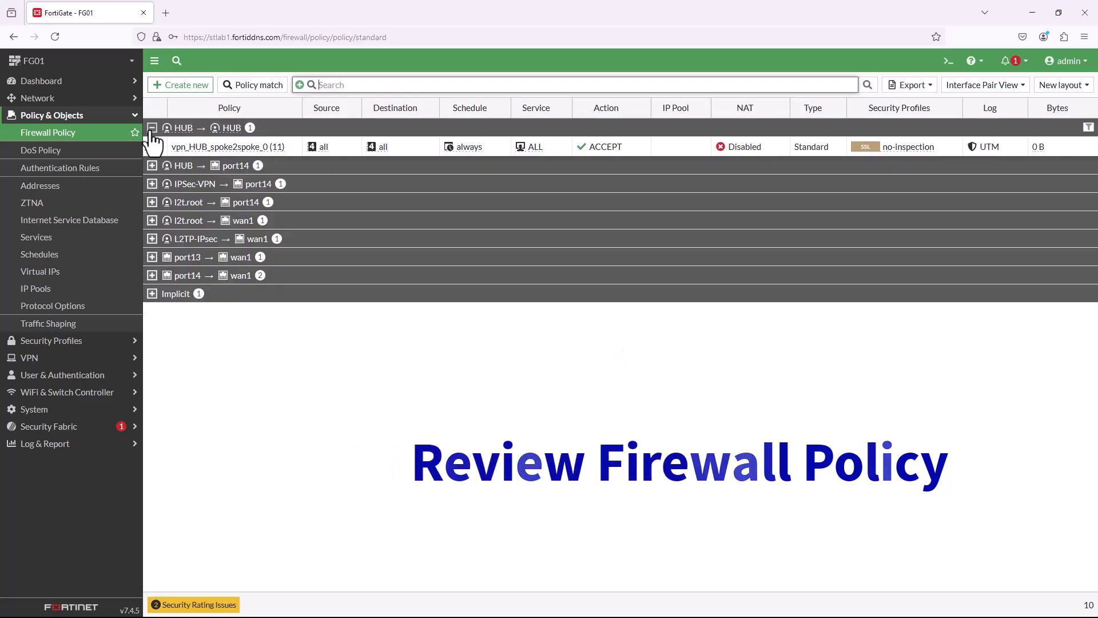
{"action": "double_click", "coordinate": [191, 153]}
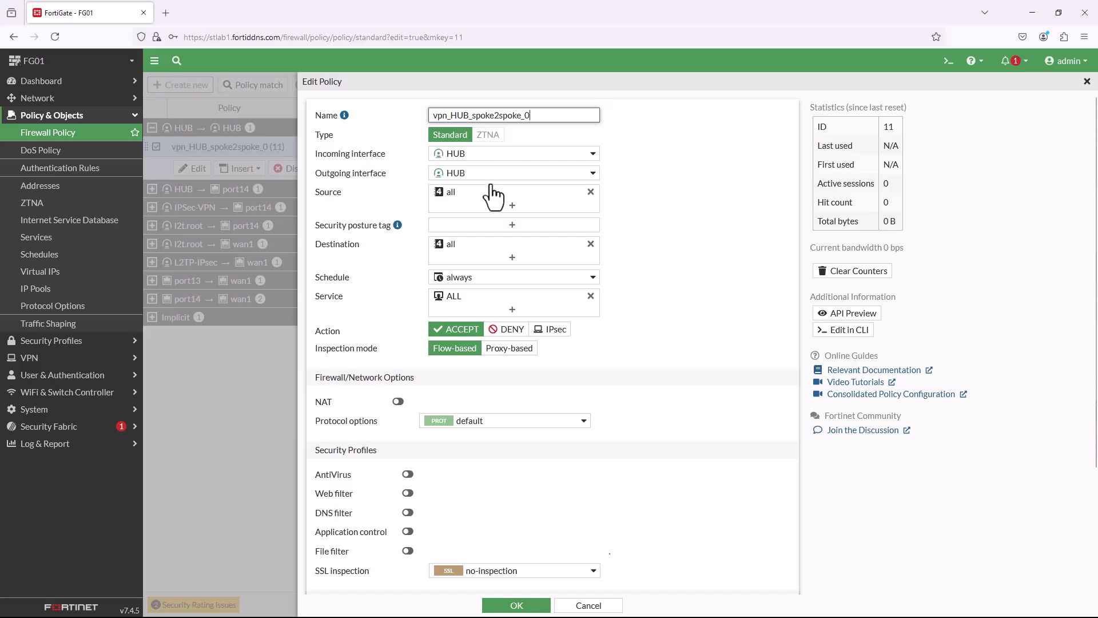
Check the spoke-to-spoke policy's source, destination and service, then open vpn_HUB_spoke2hub_0 (ID 10).
{"action": "mouse_move", "coordinate": [458, 197]}
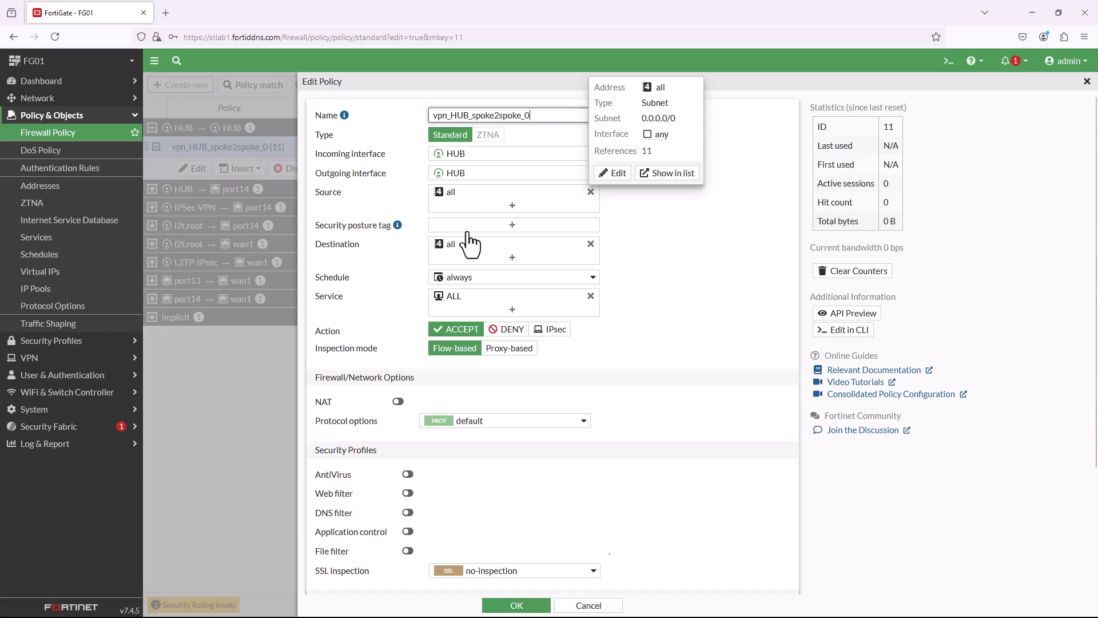
{"action": "mouse_move", "coordinate": [467, 259]}
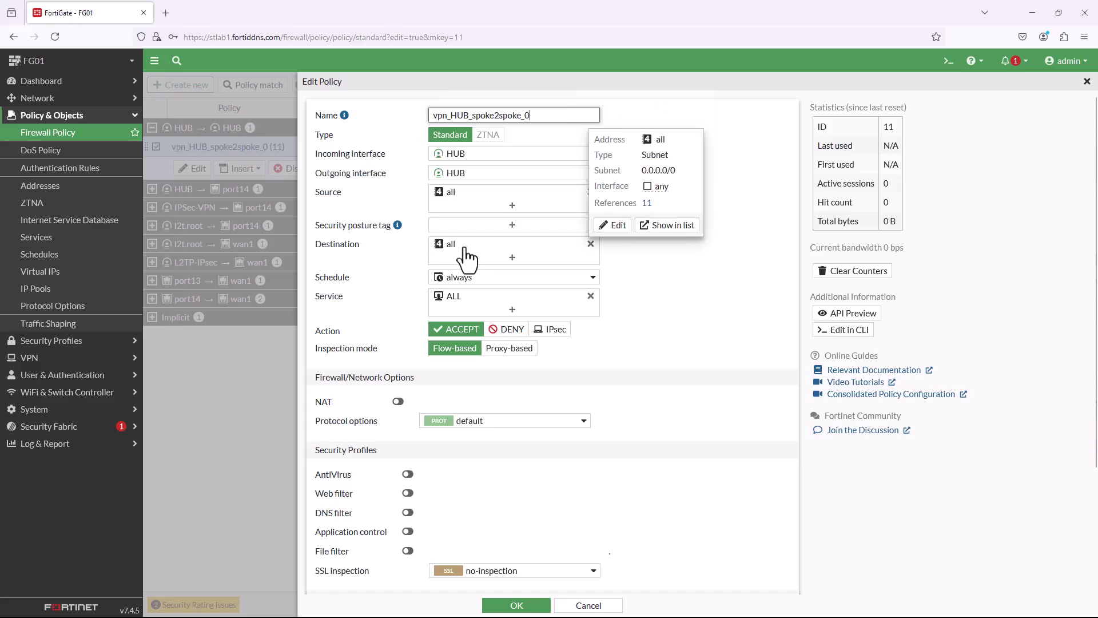
{"action": "mouse_move", "coordinate": [480, 304]}
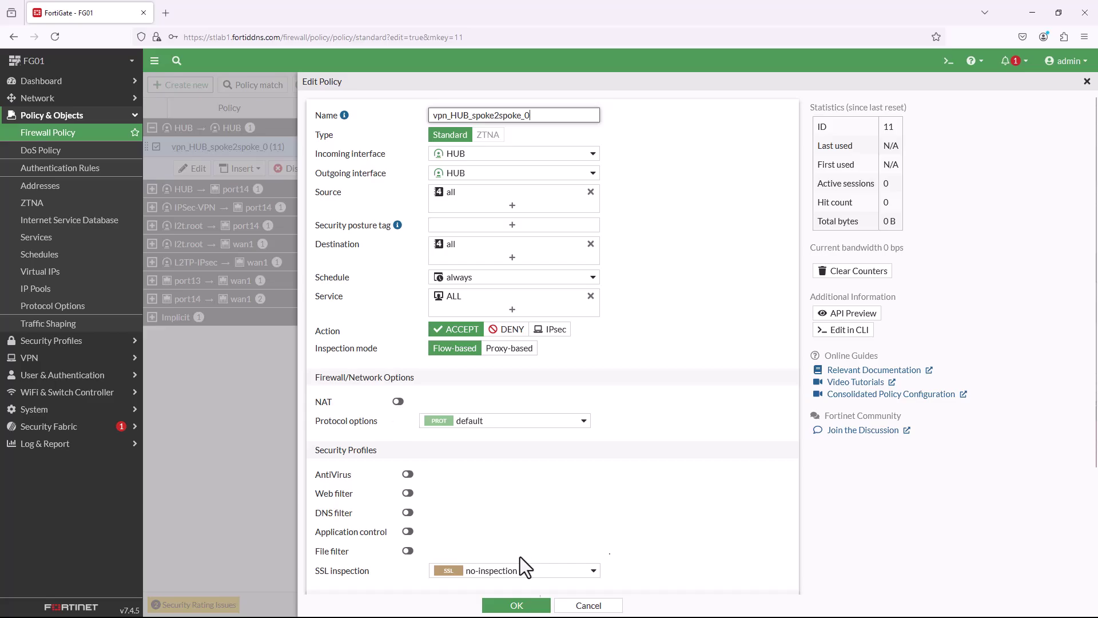
{"action": "left_click", "coordinate": [533, 602]}
{"action": "double_click", "coordinate": [197, 185]}
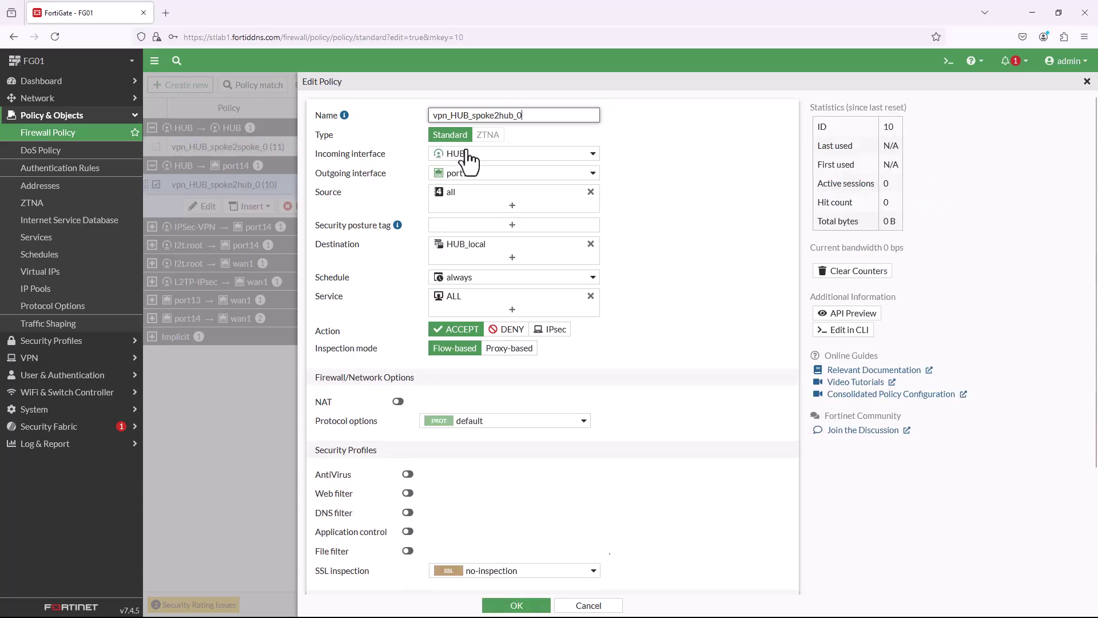
Inspect the vpn_HUB_spoke2hub_0 policy's interface entries and close it without changes.
{"action": "mouse_move", "coordinate": [466, 152]}
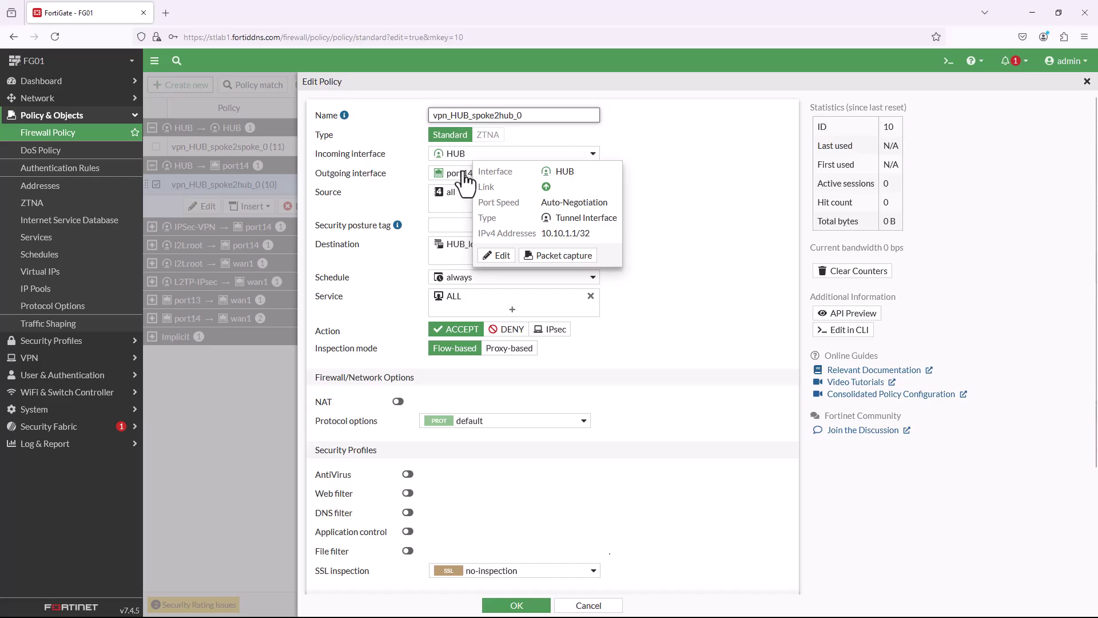
{"action": "mouse_move", "coordinate": [466, 177]}
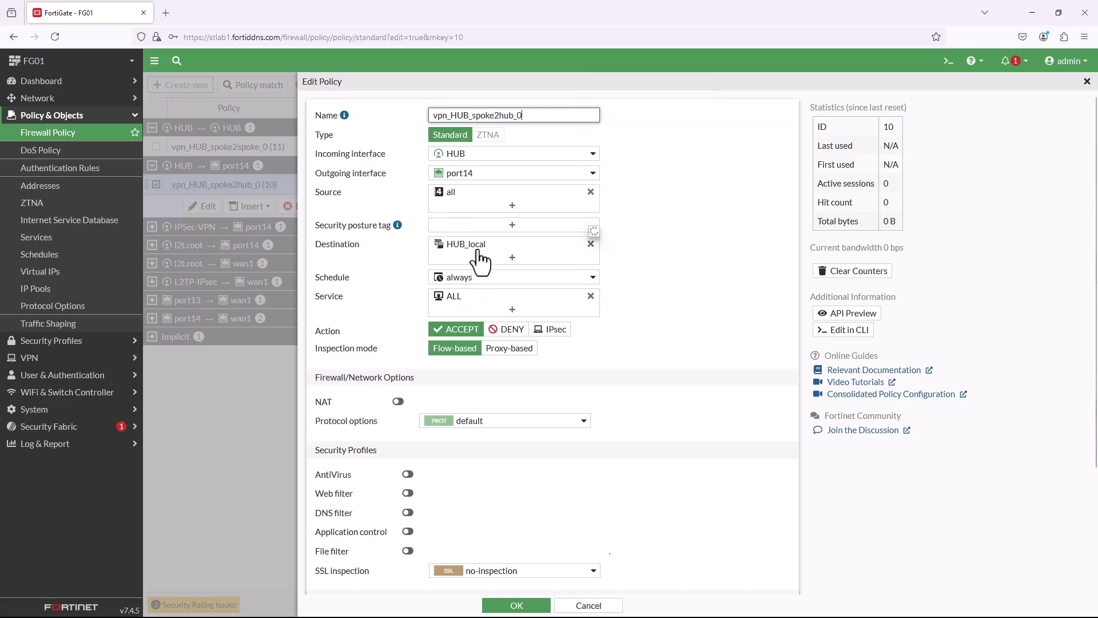
{"action": "left_click", "coordinate": [535, 606]}
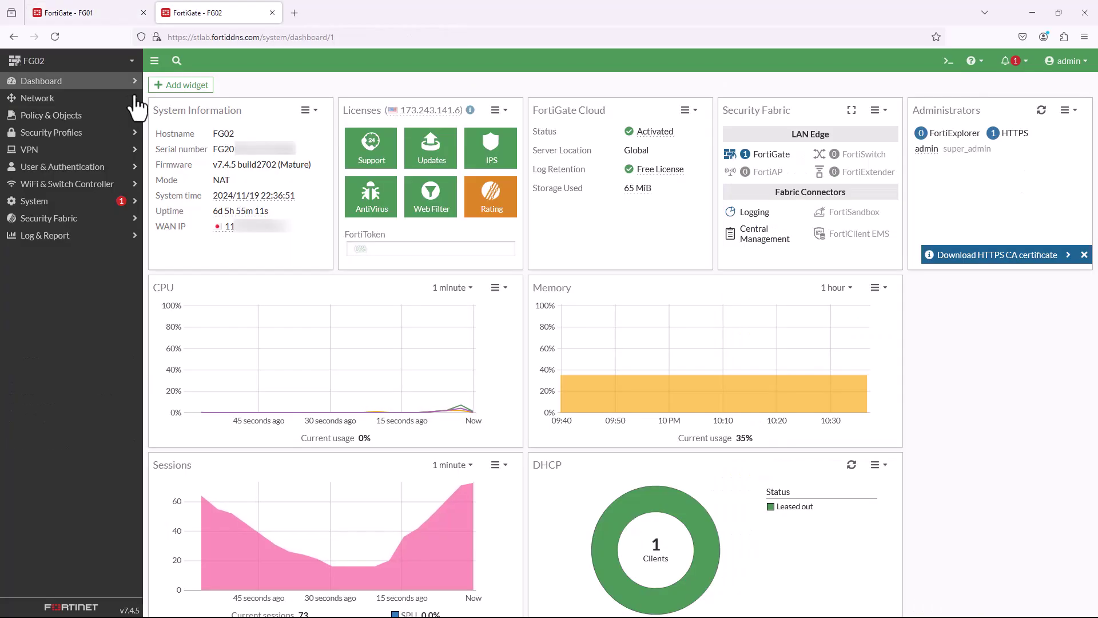
On FG02, start a Hub-and-Spoke IPsec wizard named Spoke-1 with role Spoke, then return to FG01.
{"action": "left_click", "coordinate": [112, 165]}
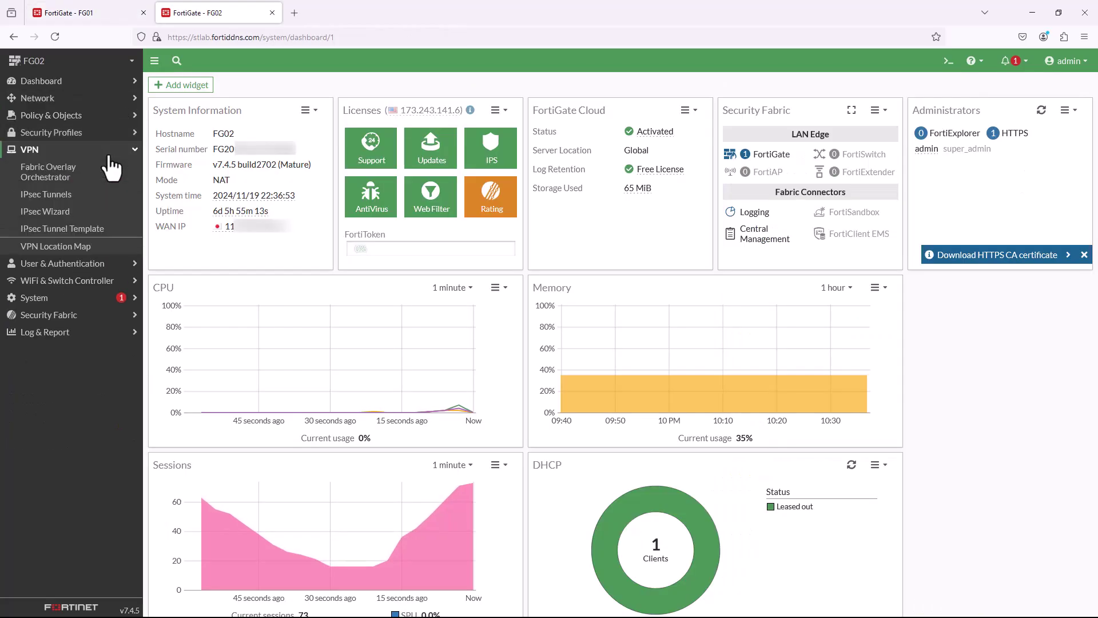
{"action": "left_click", "coordinate": [84, 213]}
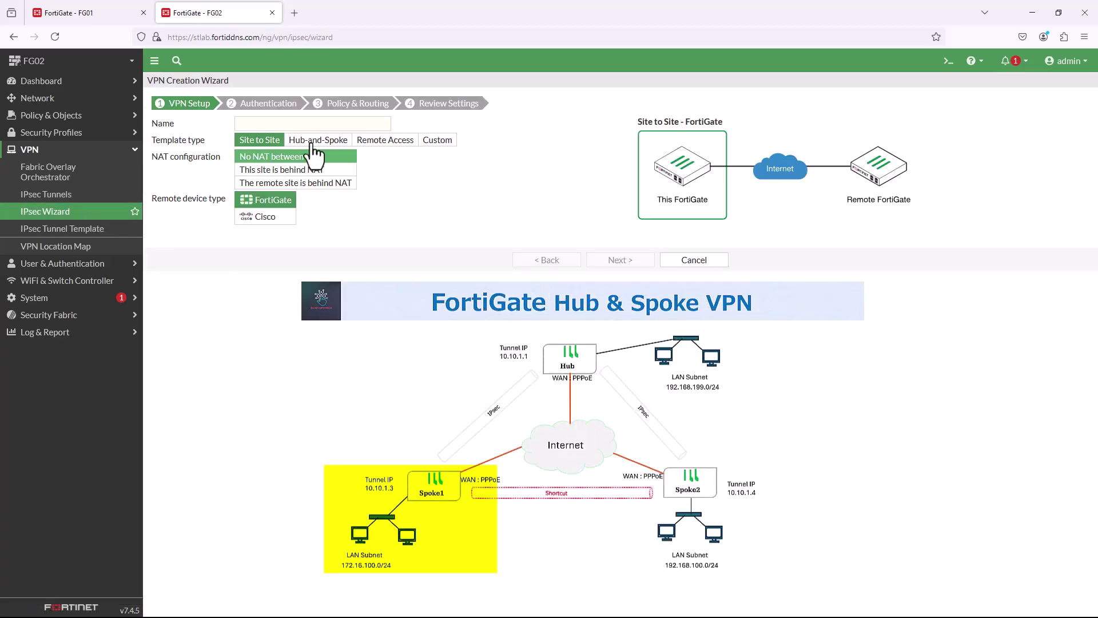
{"action": "left_click", "coordinate": [318, 140]}
{"action": "left_click", "coordinate": [276, 124]}
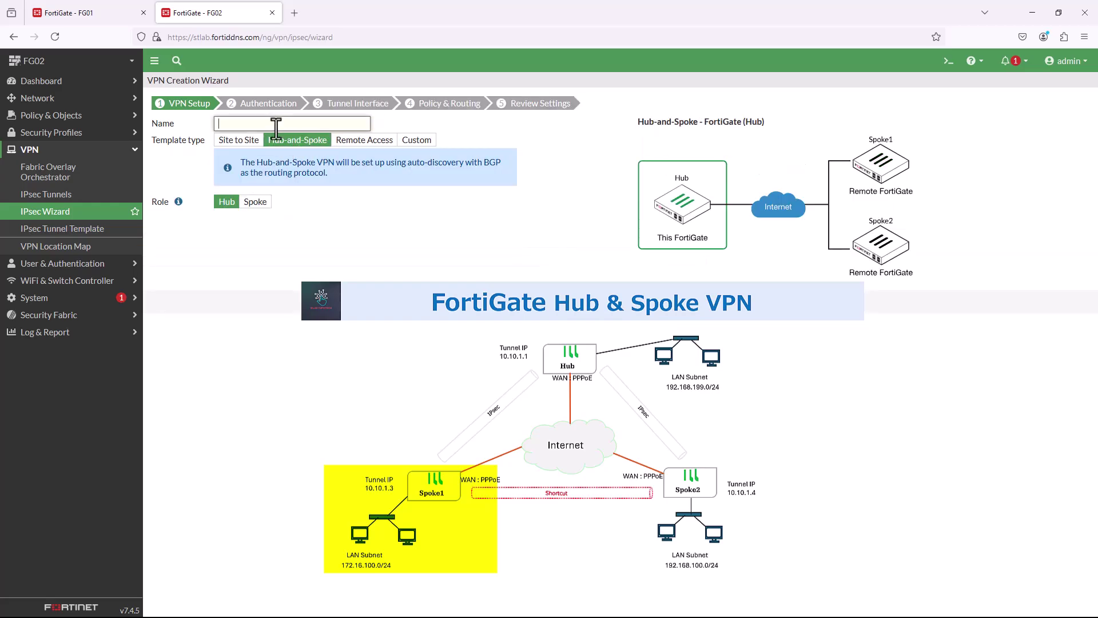
{"action": "type", "text": "Spoke-1"}
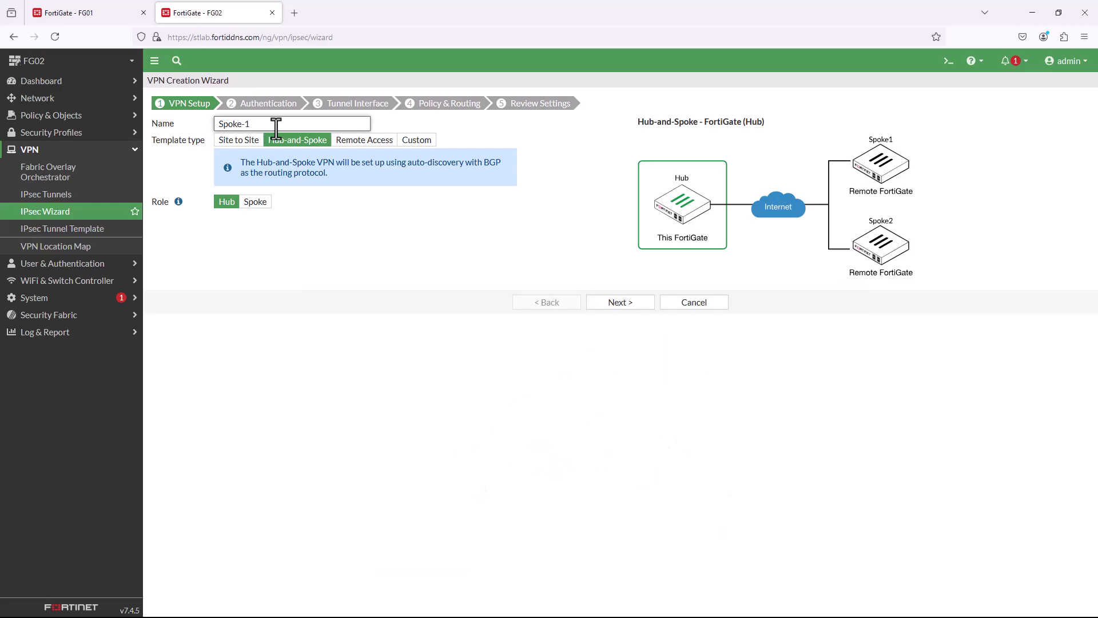
{"action": "left_click", "coordinate": [262, 203]}
{"action": "left_click", "coordinate": [86, 15]}
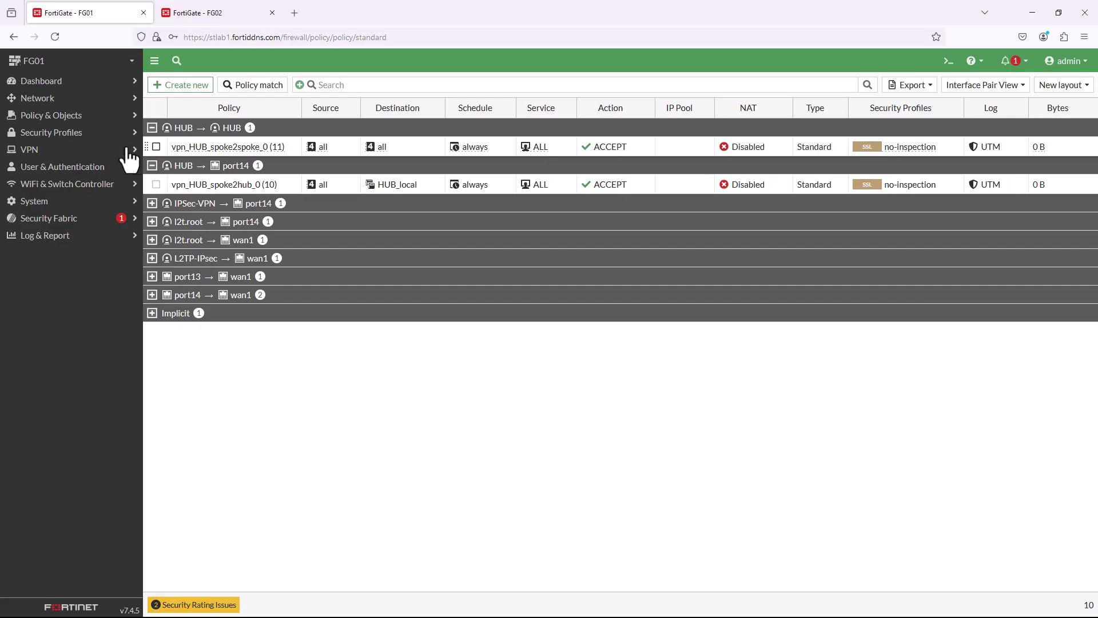
On FG01, copy the HUB tunnel's configuration key for spoke 10.10.1.3.
{"action": "left_click", "coordinate": [102, 150]}
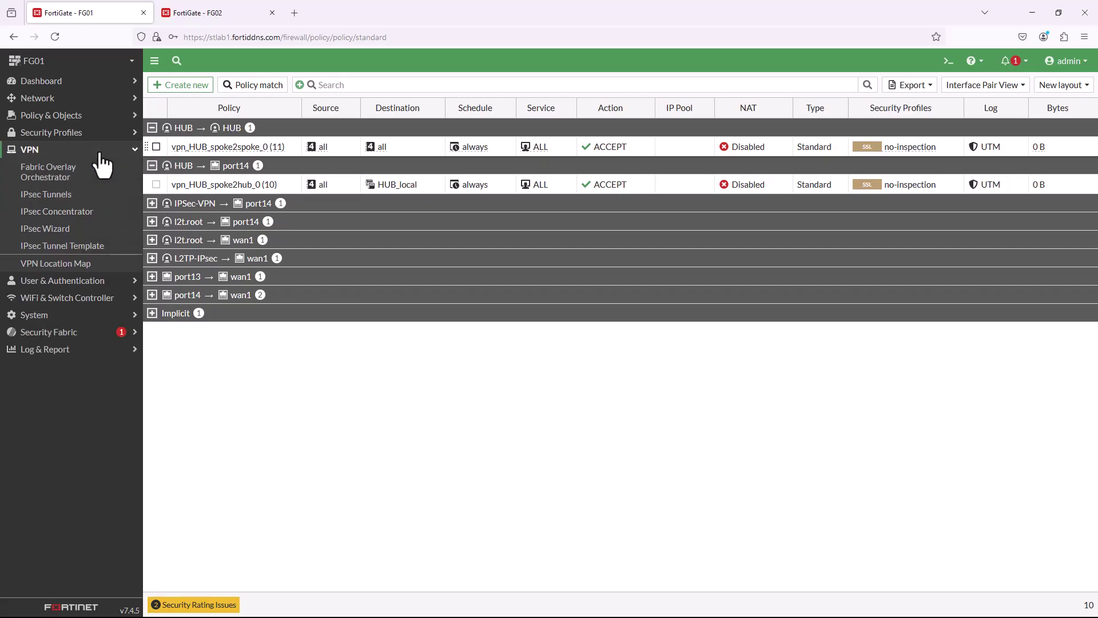
{"action": "left_click", "coordinate": [94, 201]}
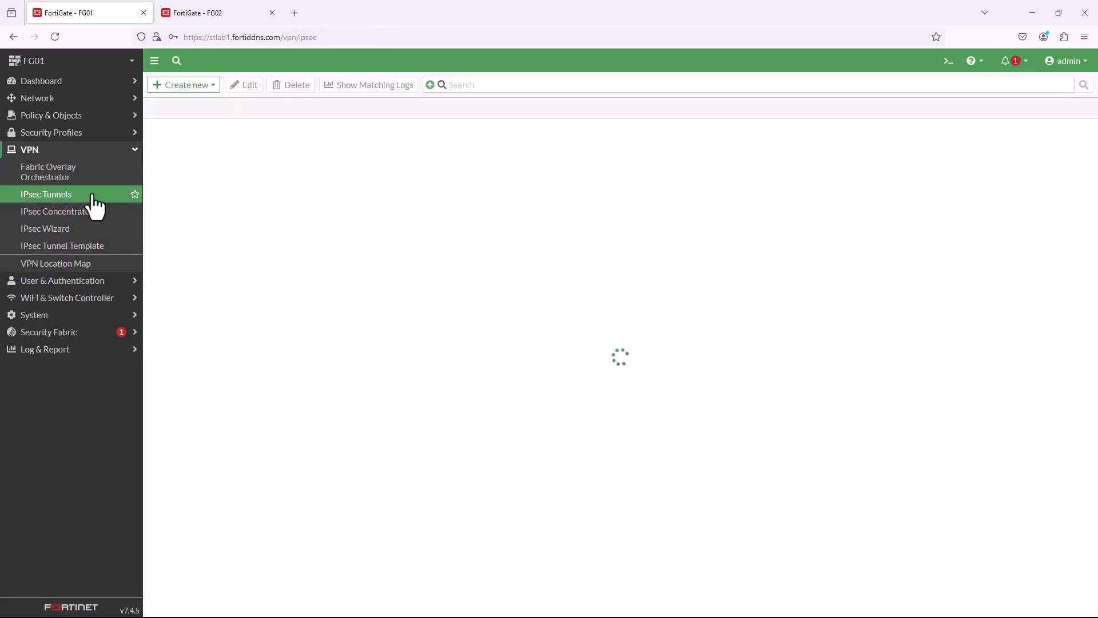
{"action": "double_click", "coordinate": [222, 151]}
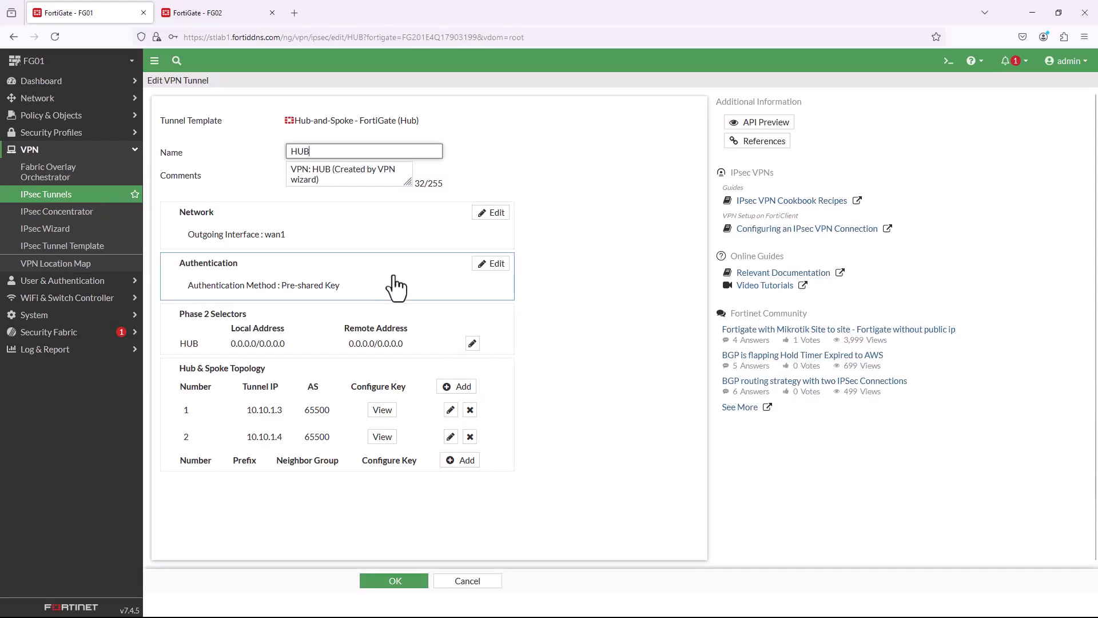
{"action": "left_click", "coordinate": [393, 412]}
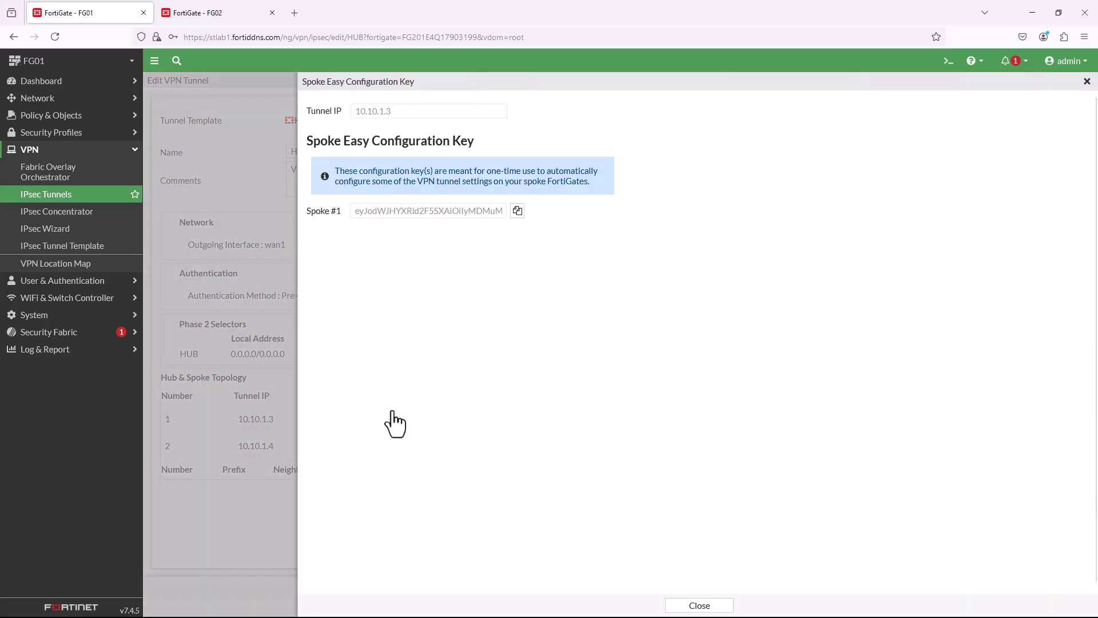
{"action": "left_click", "coordinate": [518, 212]}
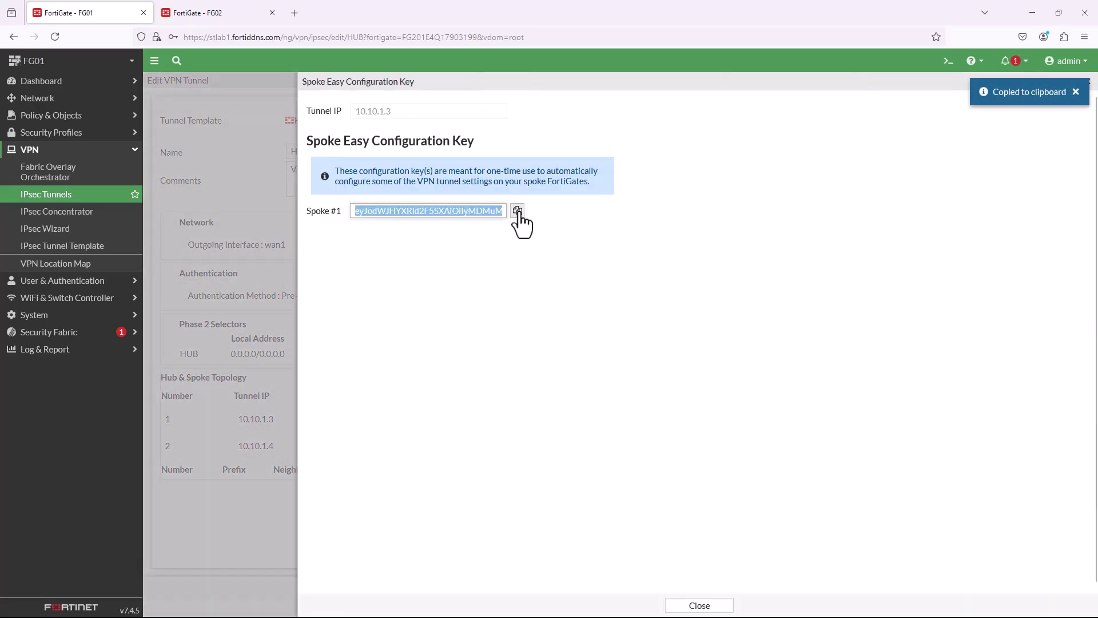
Paste and apply the key in FG02's Easy configuration key field, then continue to Authentication.
{"action": "left_click", "coordinate": [194, 13]}
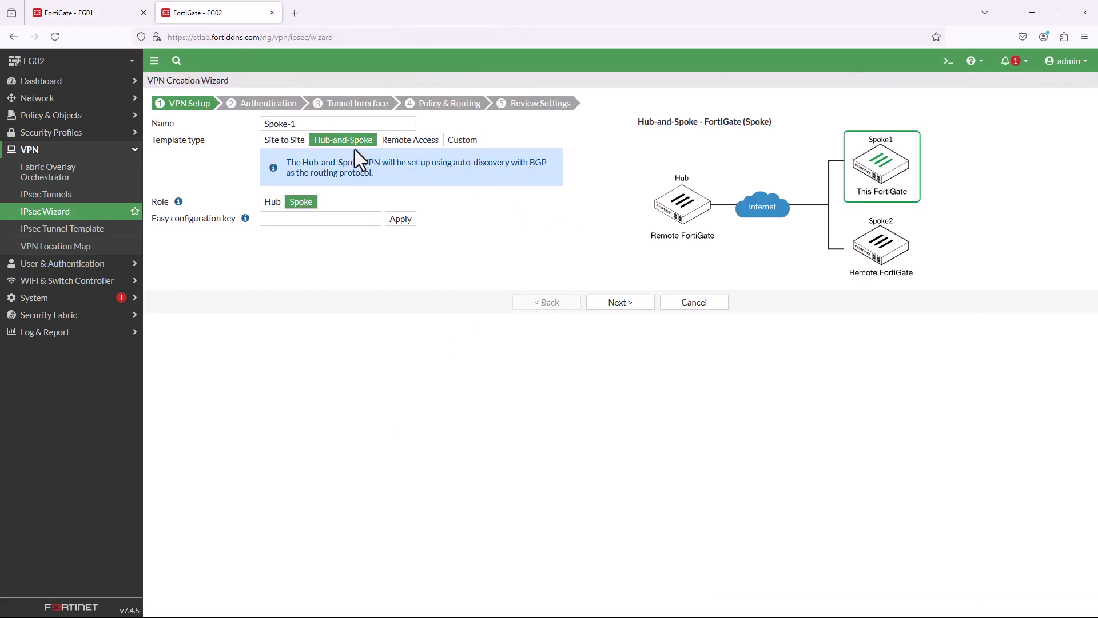
{"action": "left_click", "coordinate": [355, 218]}
{"action": "right_click", "coordinate": [355, 218]}
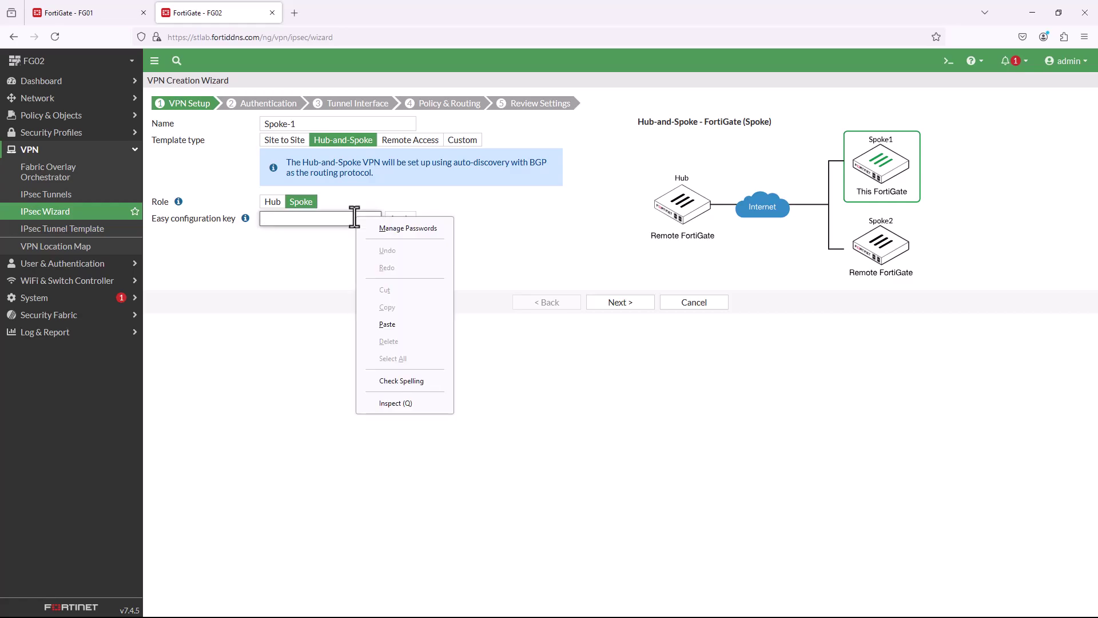
{"action": "left_click", "coordinate": [386, 326]}
{"action": "left_click", "coordinate": [400, 219]}
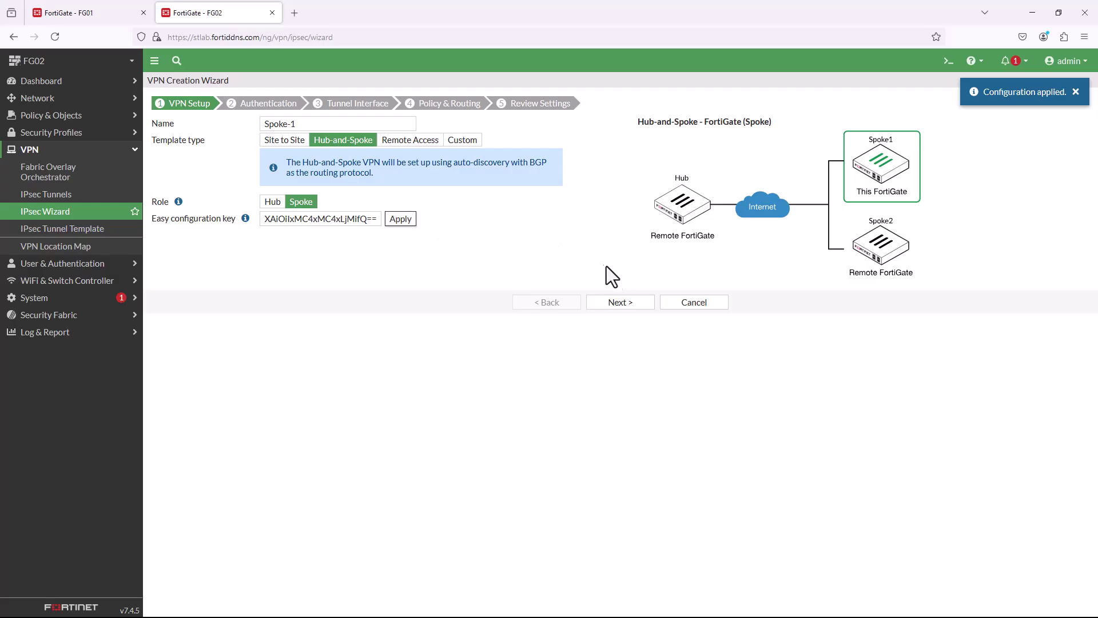
{"action": "left_click", "coordinate": [629, 302]}
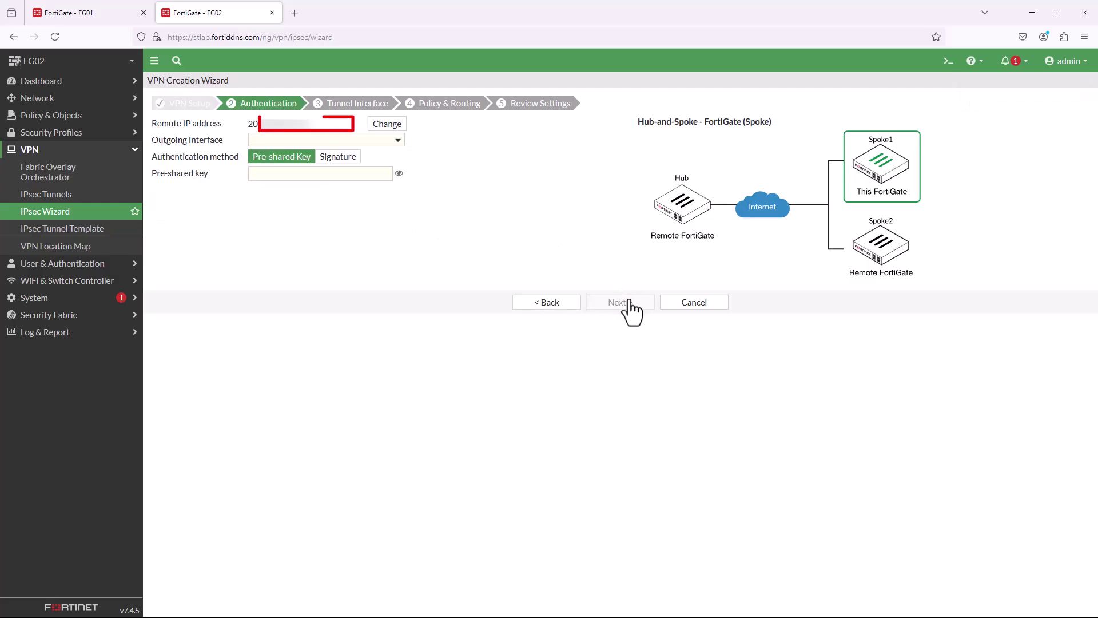
Use wan1 with a pre-shared key, and accept tunnel IP 10.10.1.3 and remote 10.10.1.1/24.
{"action": "left_click", "coordinate": [397, 142]}
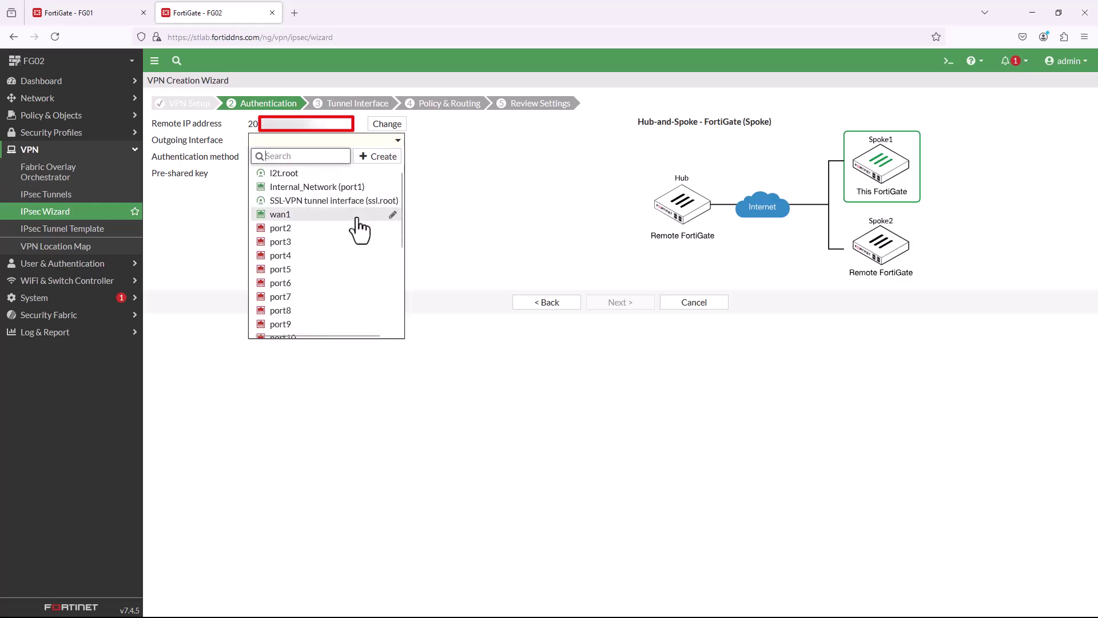
{"action": "left_click", "coordinate": [356, 216]}
{"action": "left_click", "coordinate": [359, 173]}
{"action": "type", "text": "••••••••"}
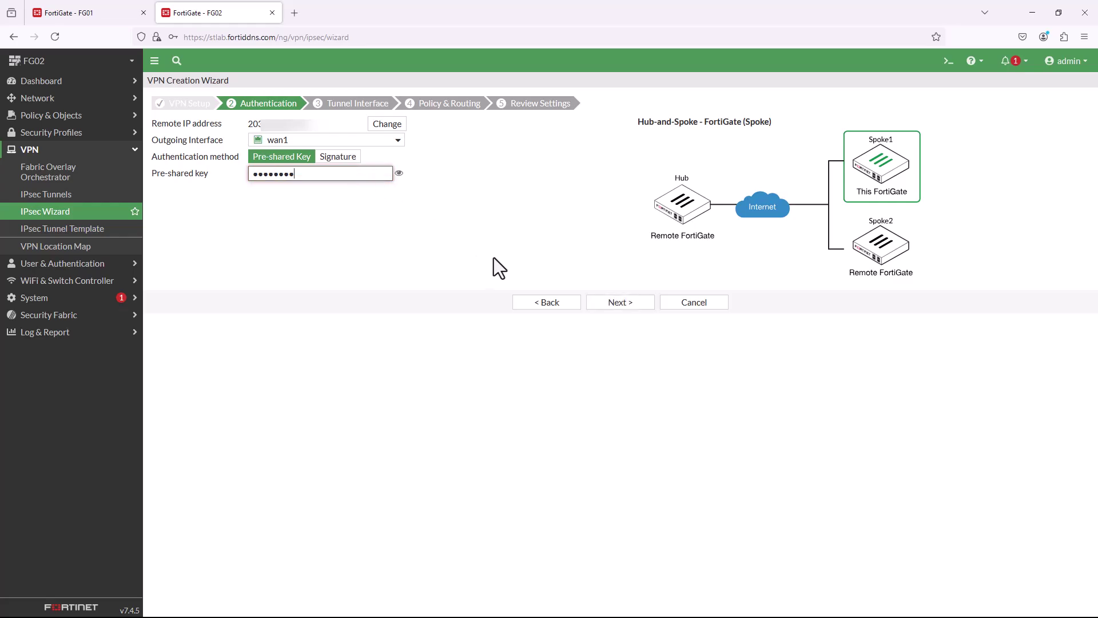
{"action": "left_click", "coordinate": [618, 303]}
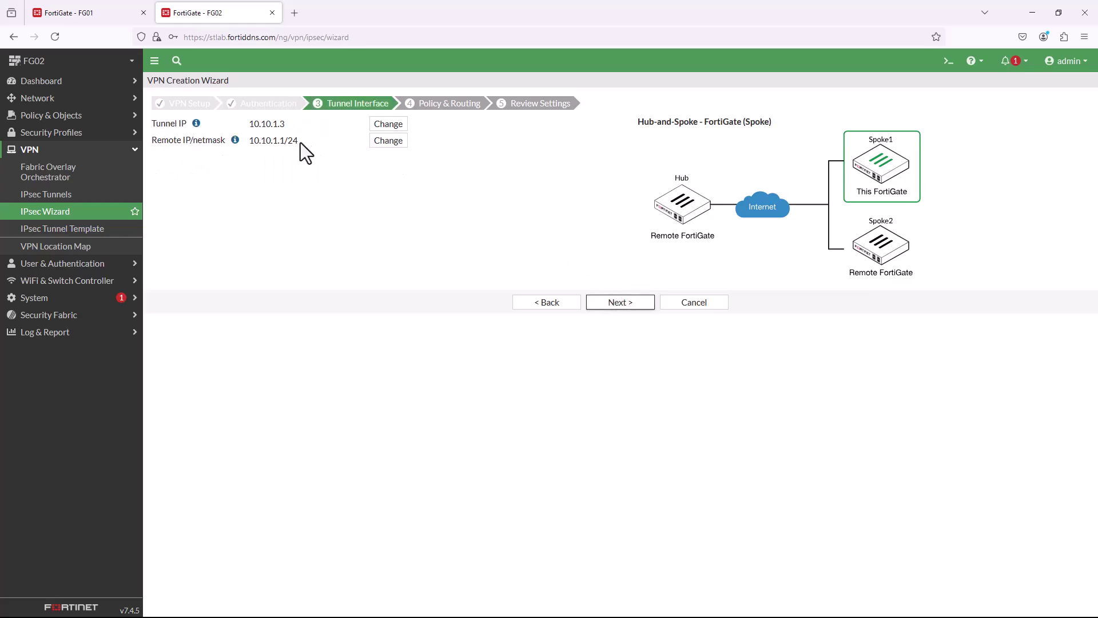
{"action": "left_click_drag", "start_coordinate": [253, 124], "coordinate": [300, 142]}
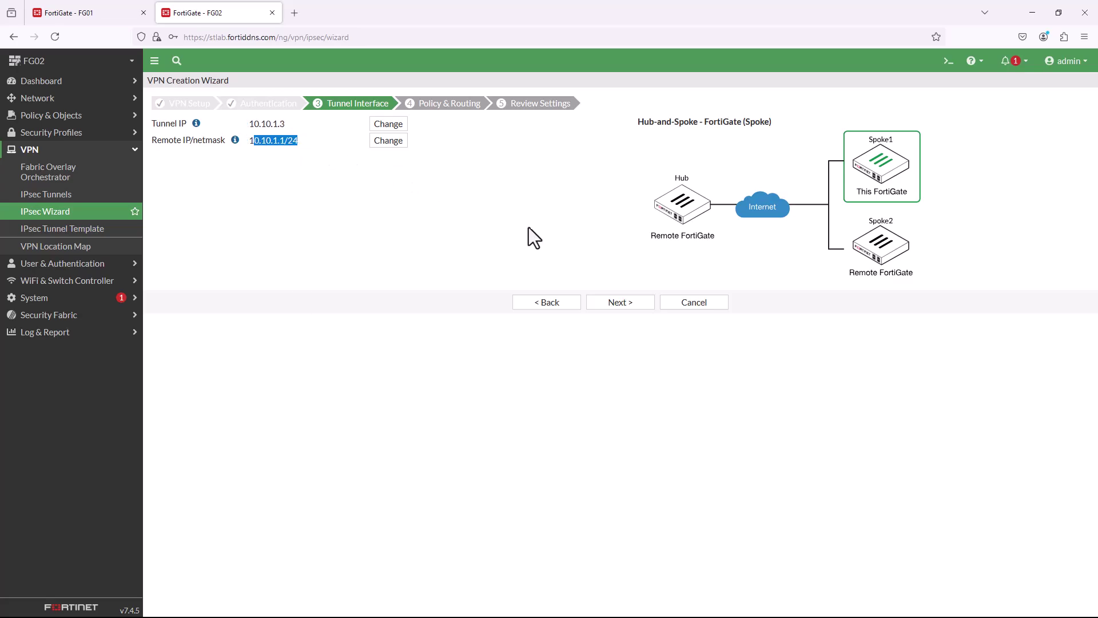
{"action": "left_click", "coordinate": [612, 305]}
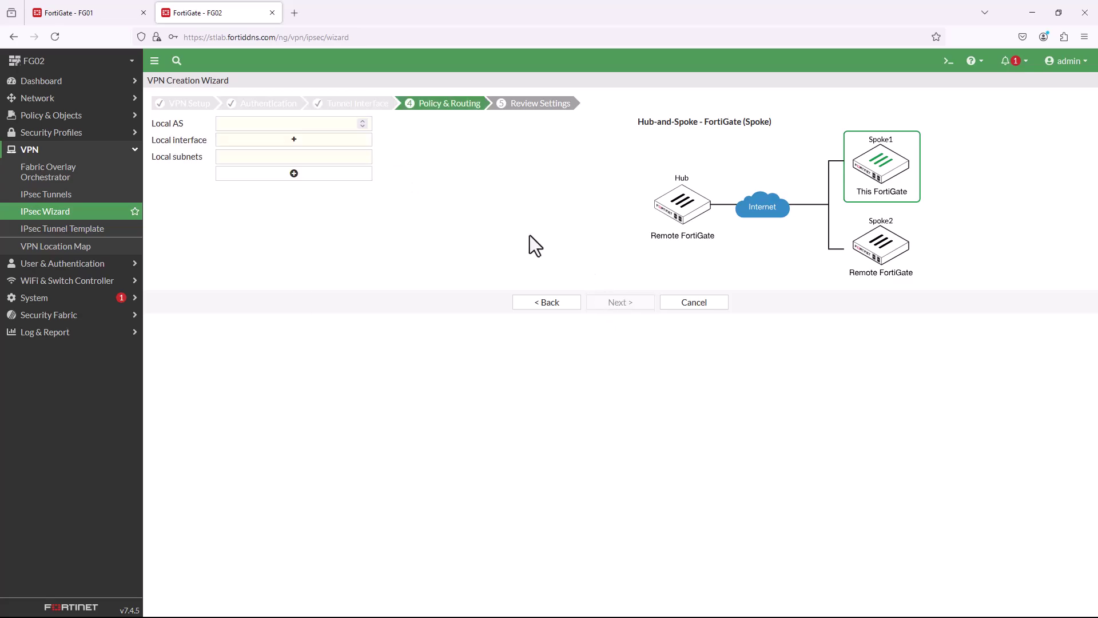
Enter local AS 65500 and local interface Internal_Network (port1), then proceed to Review Settings.
{"action": "left_click", "coordinate": [319, 124]}
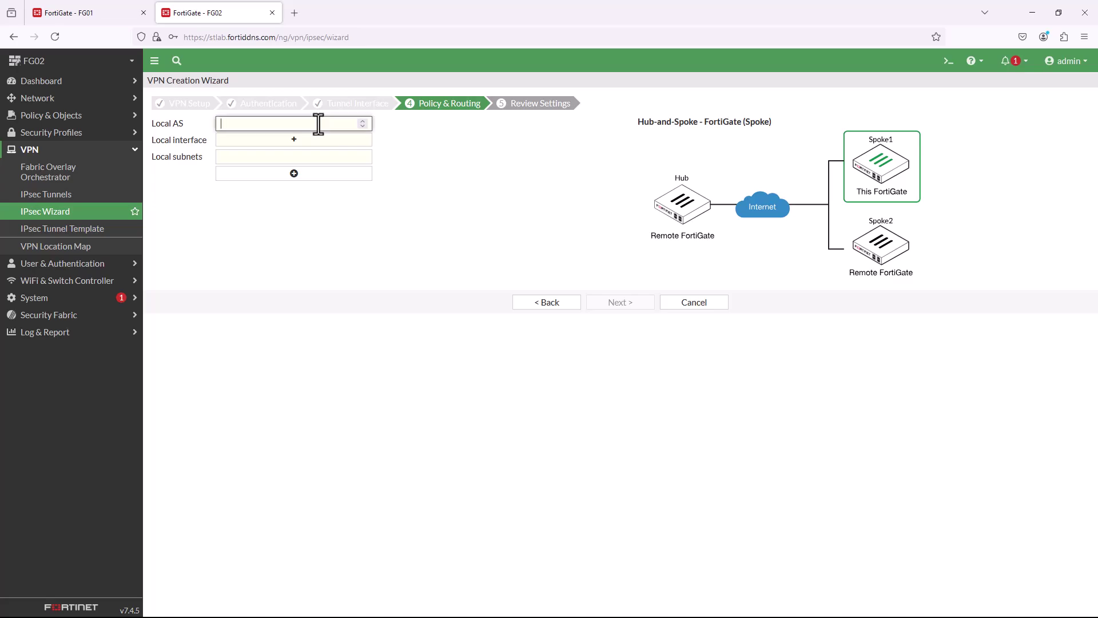
{"action": "type", "text": "65500"}
{"action": "left_click", "coordinate": [330, 143]}
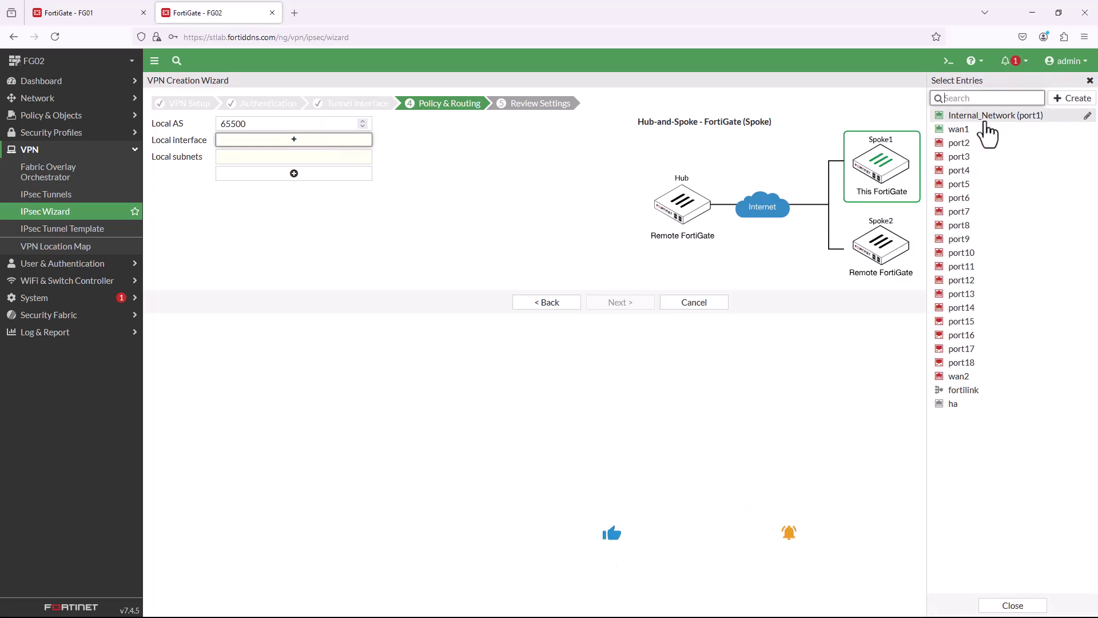
{"action": "mouse_move", "coordinate": [985, 118]}
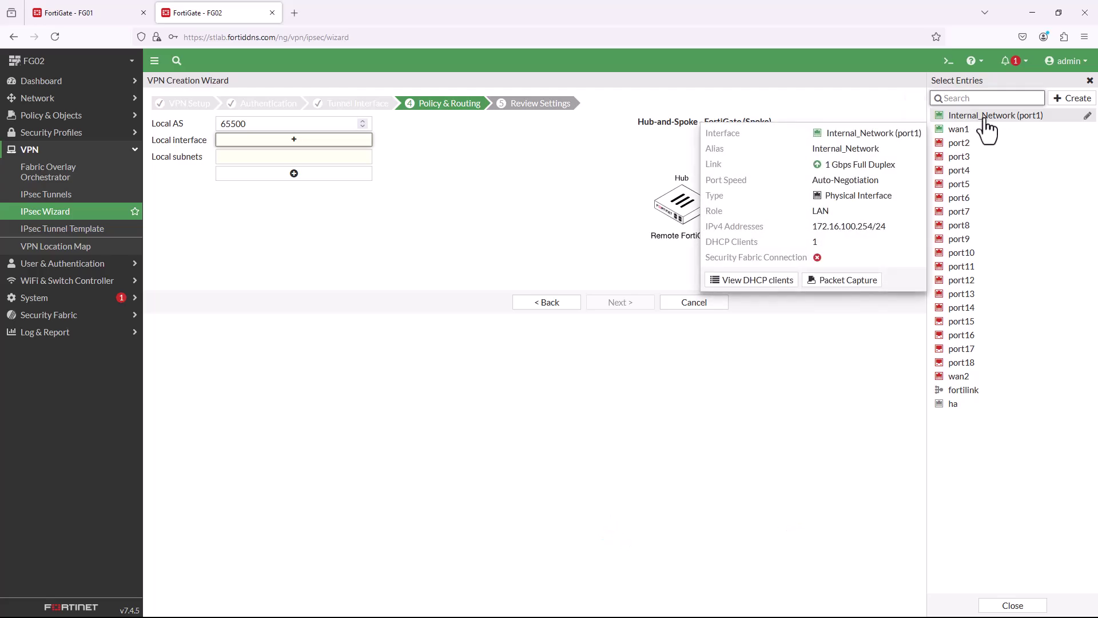
{"action": "left_click", "coordinate": [985, 119]}
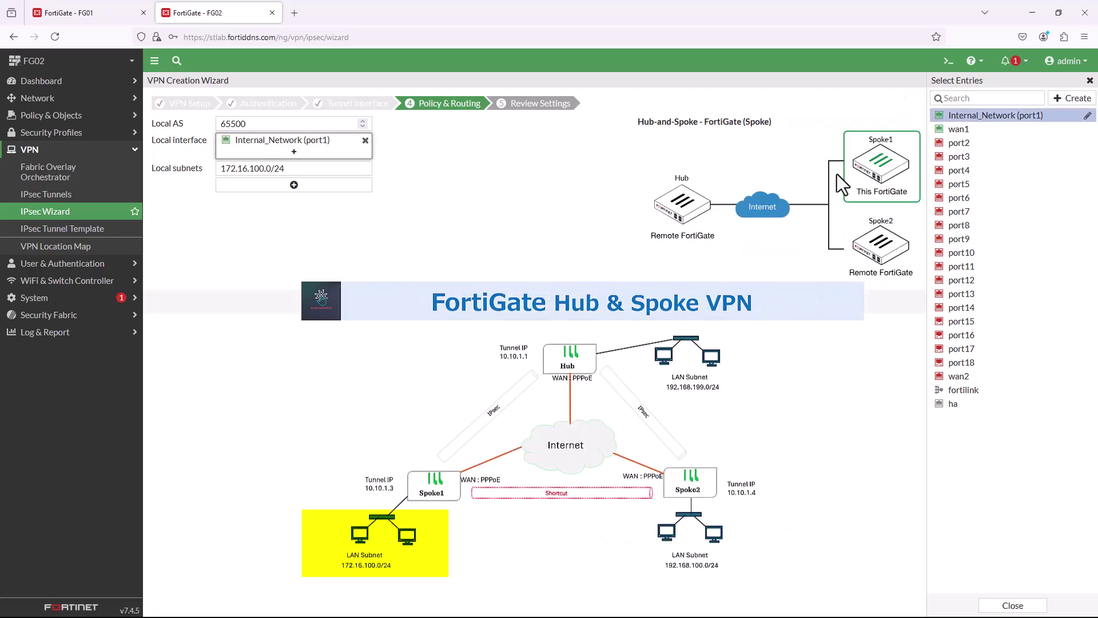
{"action": "left_click", "coordinate": [512, 195]}
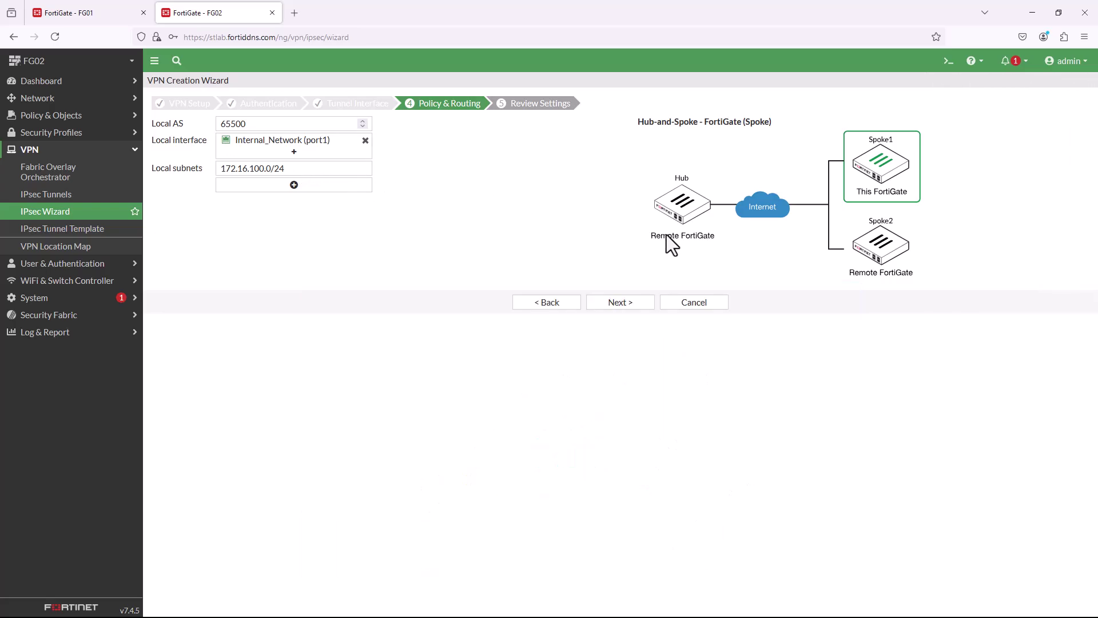
{"action": "left_click", "coordinate": [641, 307]}
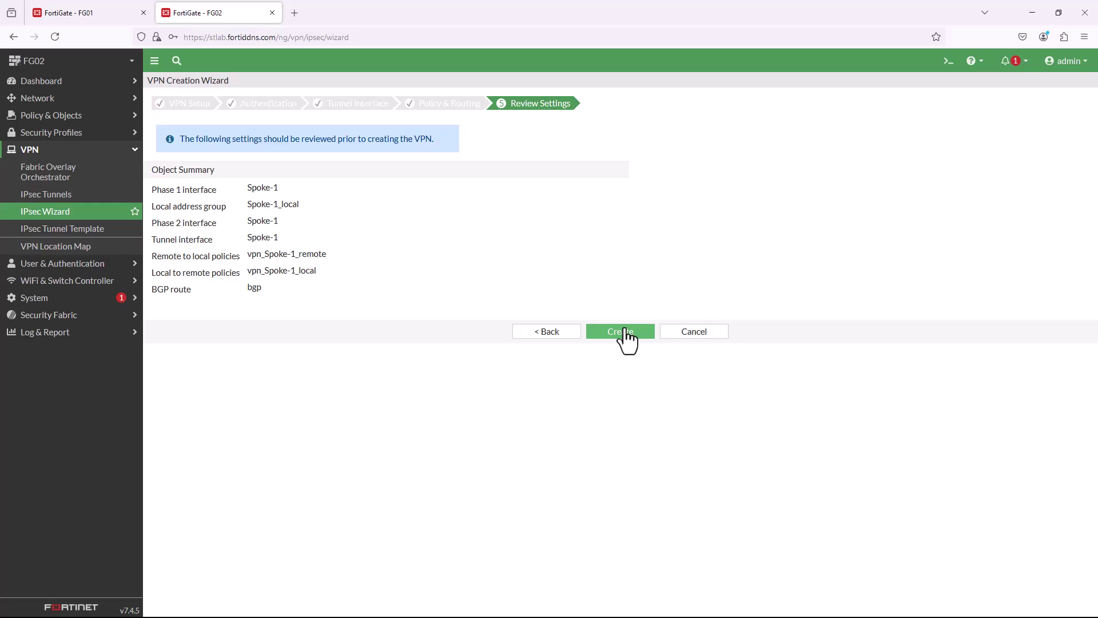
Create the Spoke-1 VPN and confirm it shows Up on wan1 in the tunnel list.
{"action": "left_click", "coordinate": [626, 331]}
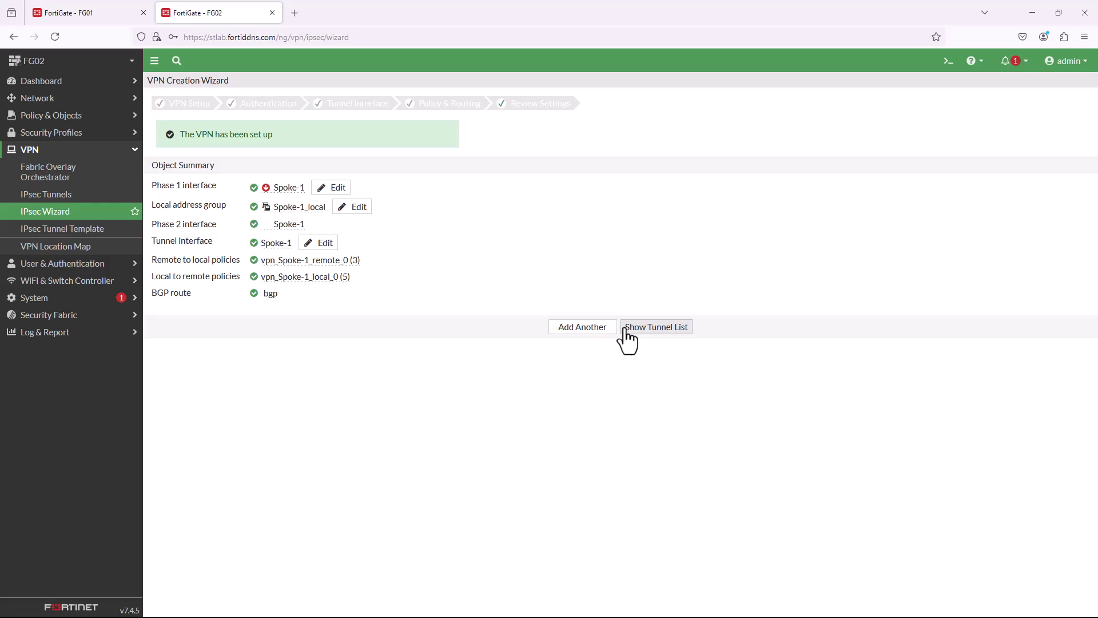
{"action": "left_click", "coordinate": [625, 331]}
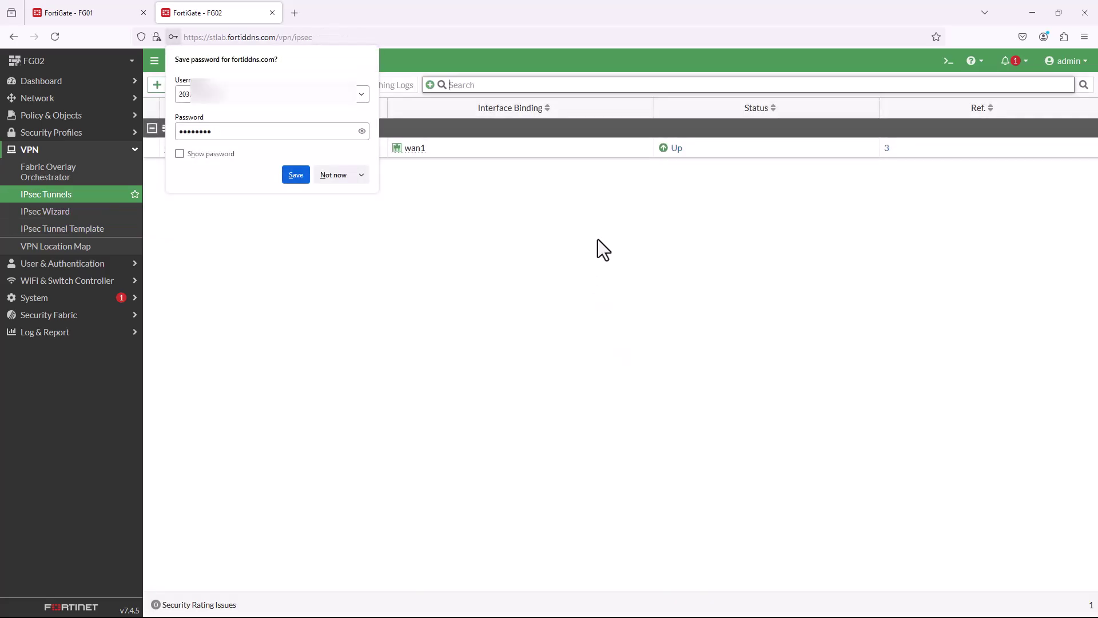
{"action": "left_click", "coordinate": [344, 175]}
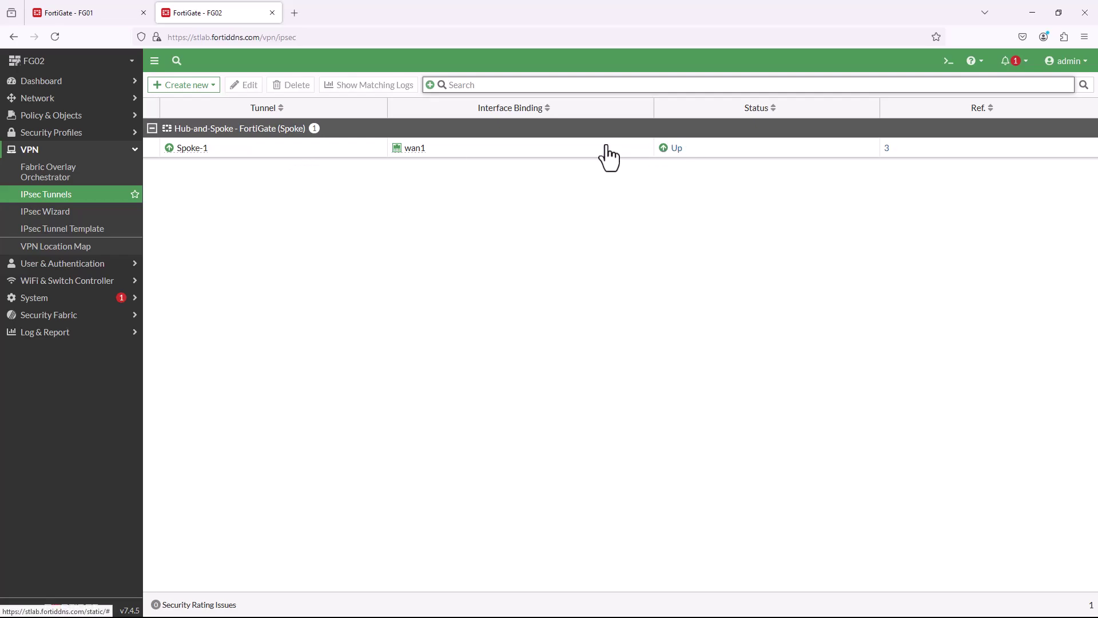
{"action": "left_click", "coordinate": [90, 120]}
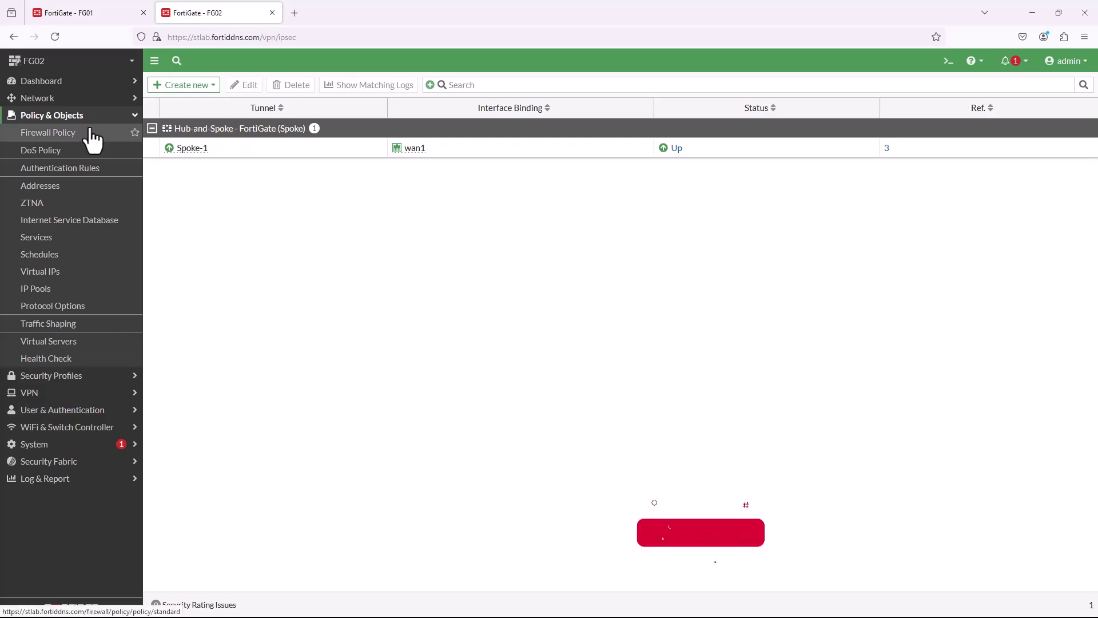
Inspect and save the vpn_Spoke-1_local_0 policy from Internal_Network to Spoke-1.
{"action": "left_click", "coordinate": [90, 132]}
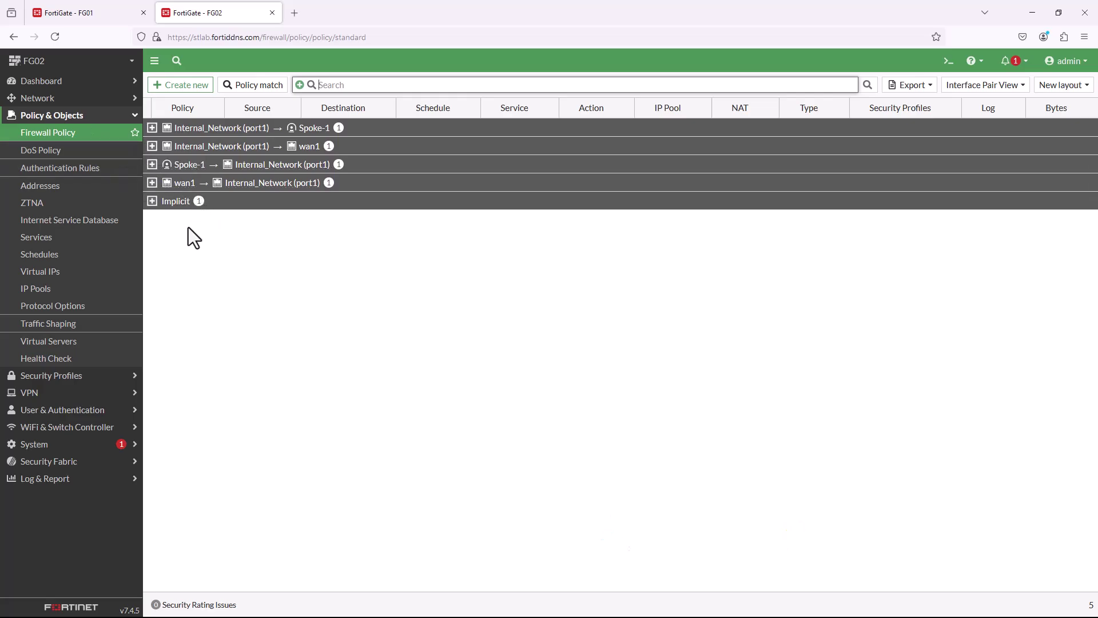
{"action": "left_click", "coordinate": [152, 128]}
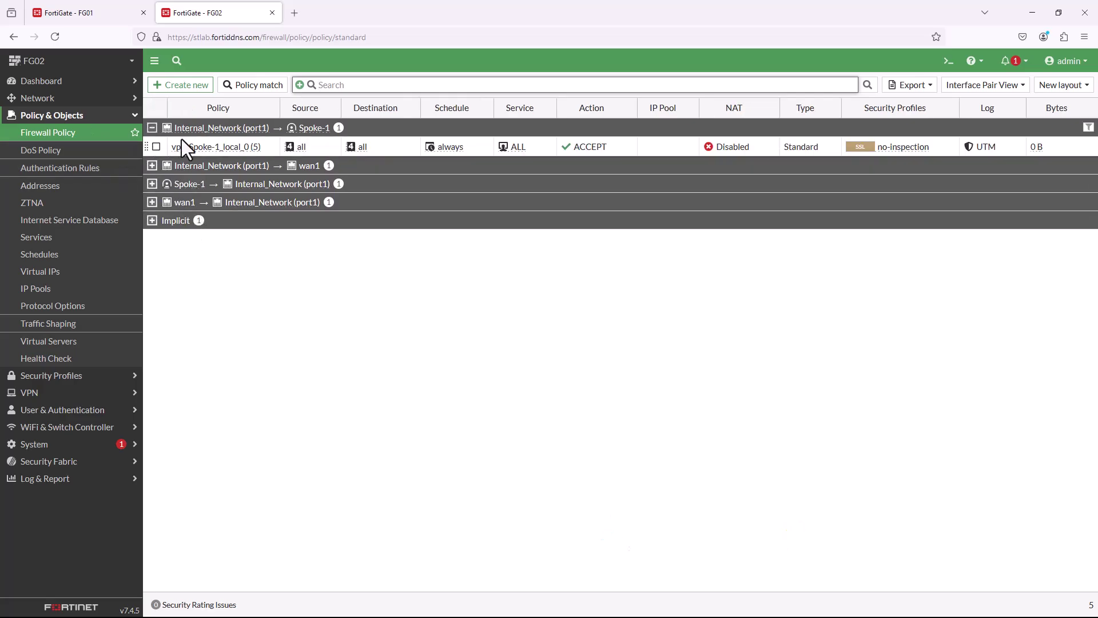
{"action": "double_click", "coordinate": [255, 150]}
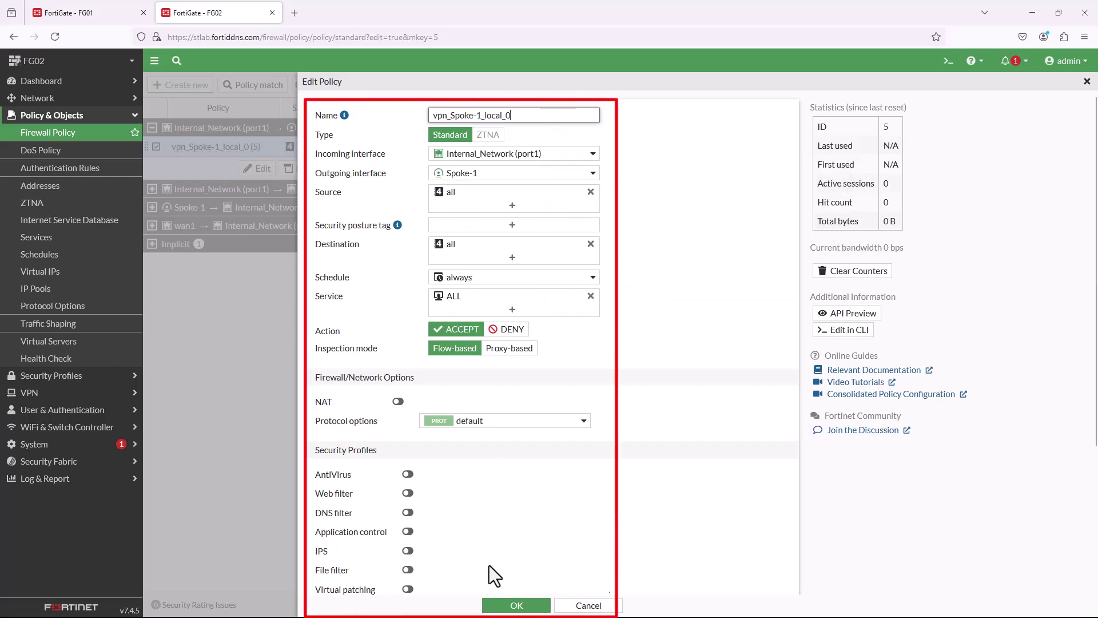
{"action": "left_click", "coordinate": [515, 605]}
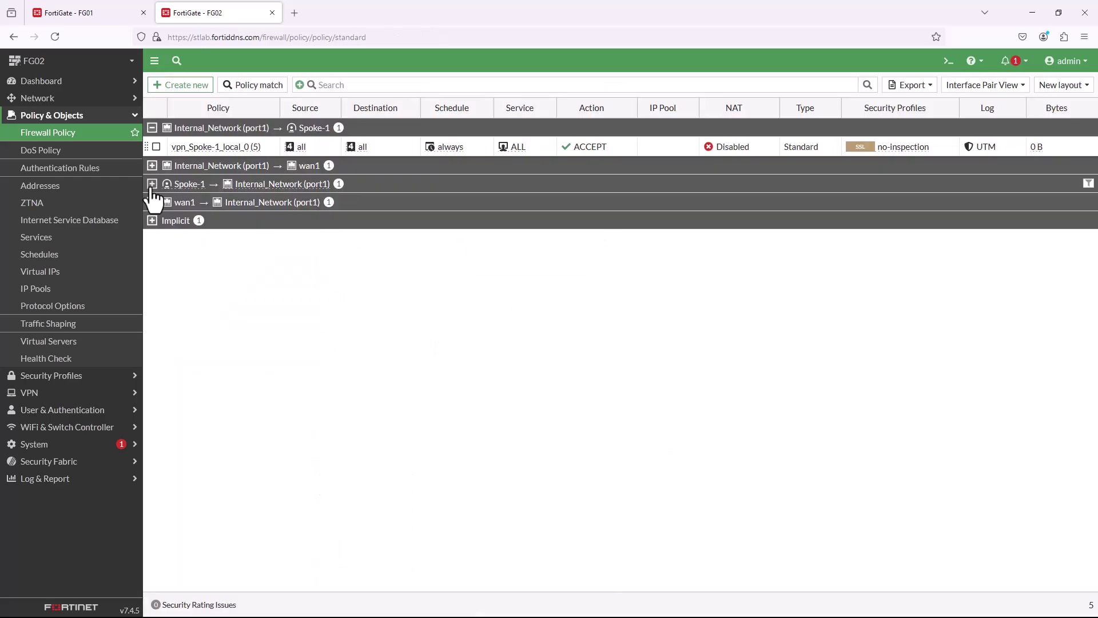
Inspect and save the vpn_Spoke-1_remote_0 policy from Spoke-1 to Internal_Network.
{"action": "left_click", "coordinate": [152, 183]}
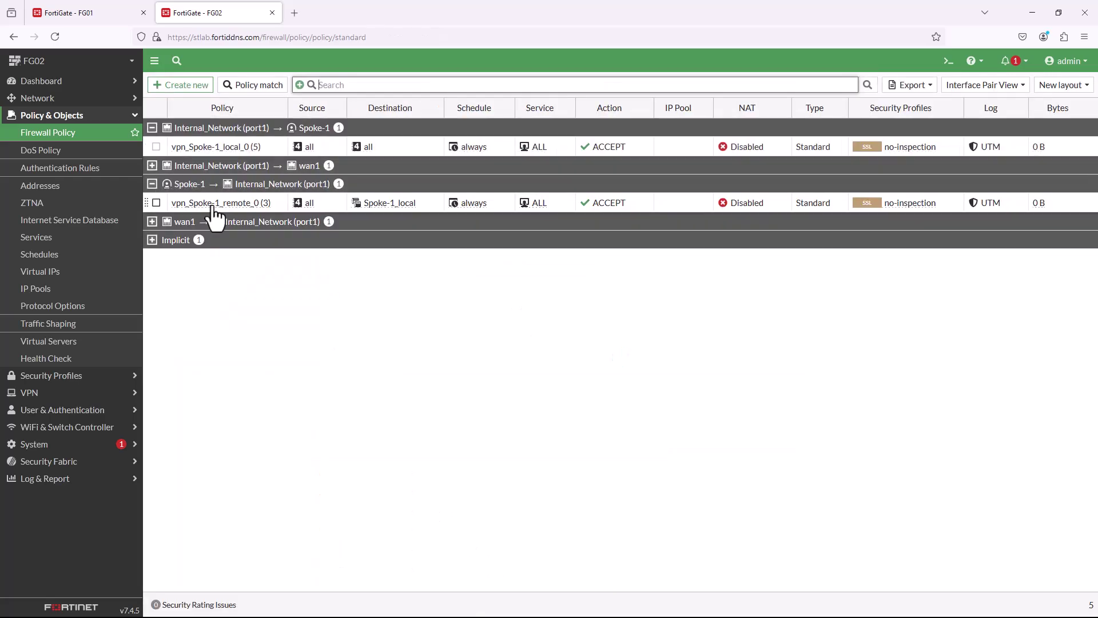
{"action": "double_click", "coordinate": [213, 203]}
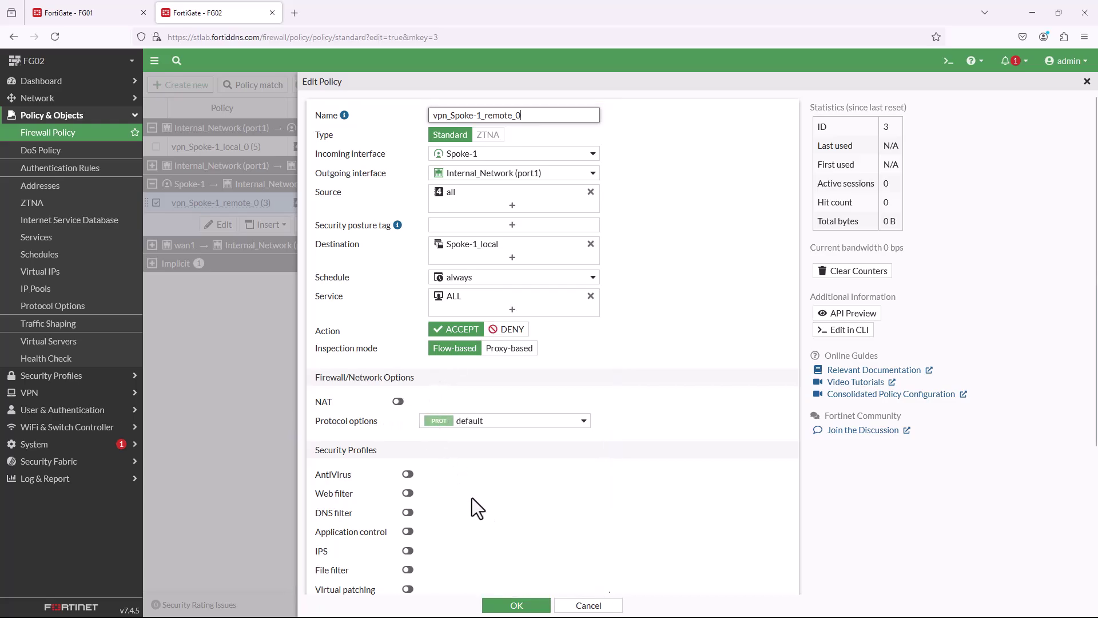
{"action": "scroll", "coordinate": [475, 484], "scroll_direction": "down", "scroll_amount": 4}
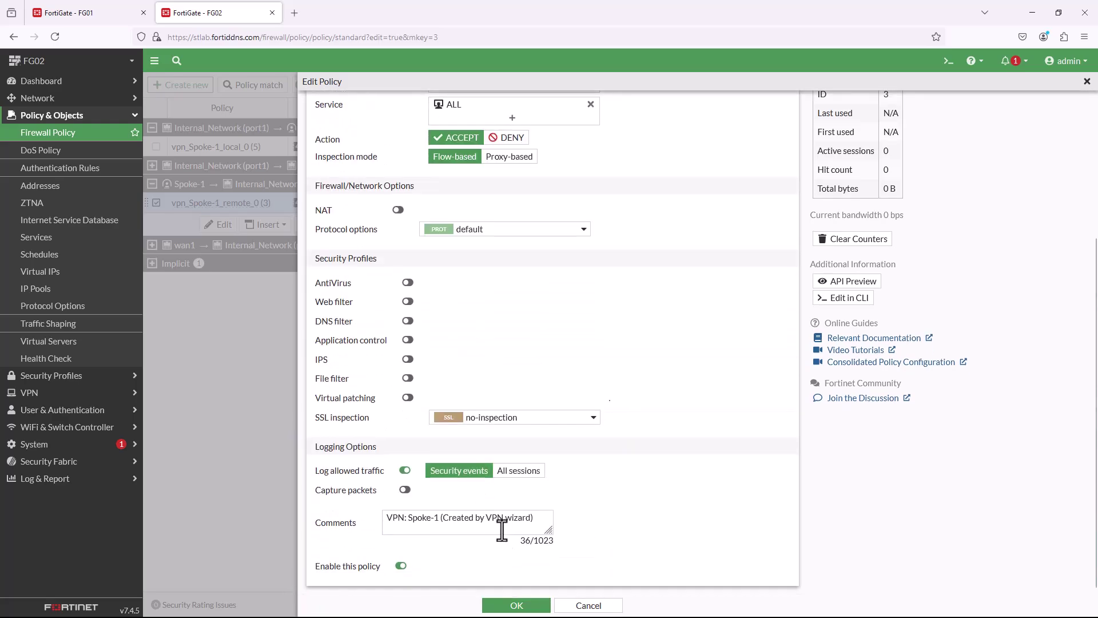
{"action": "left_click", "coordinate": [516, 607]}
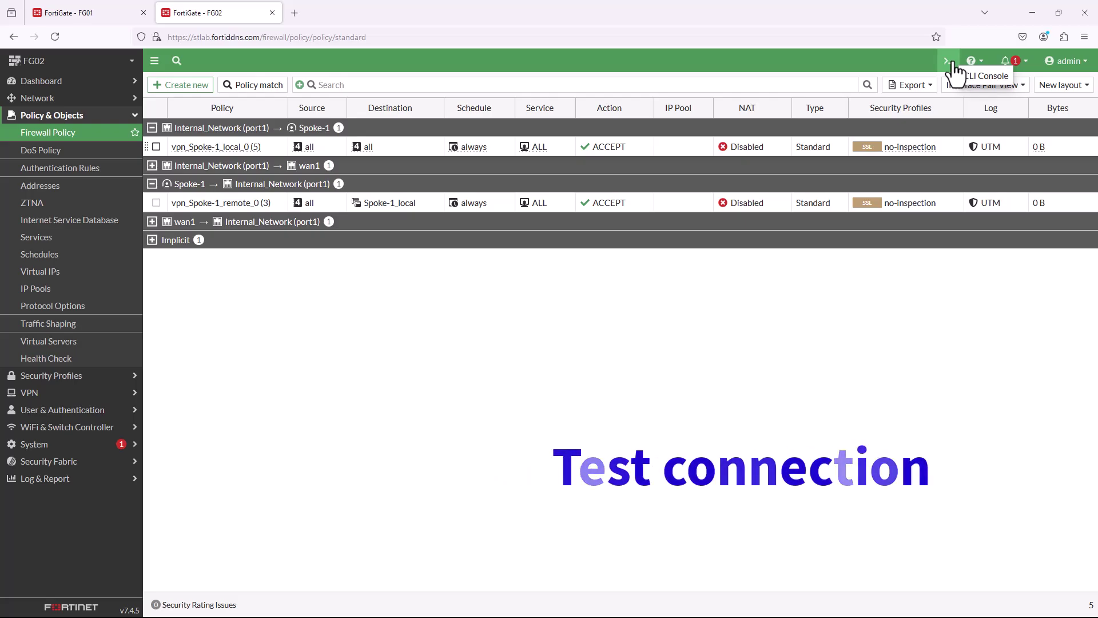
Ping the hub LAN 192.168.199.1 from FG02's CLI console.
{"action": "left_click", "coordinate": [951, 62]}
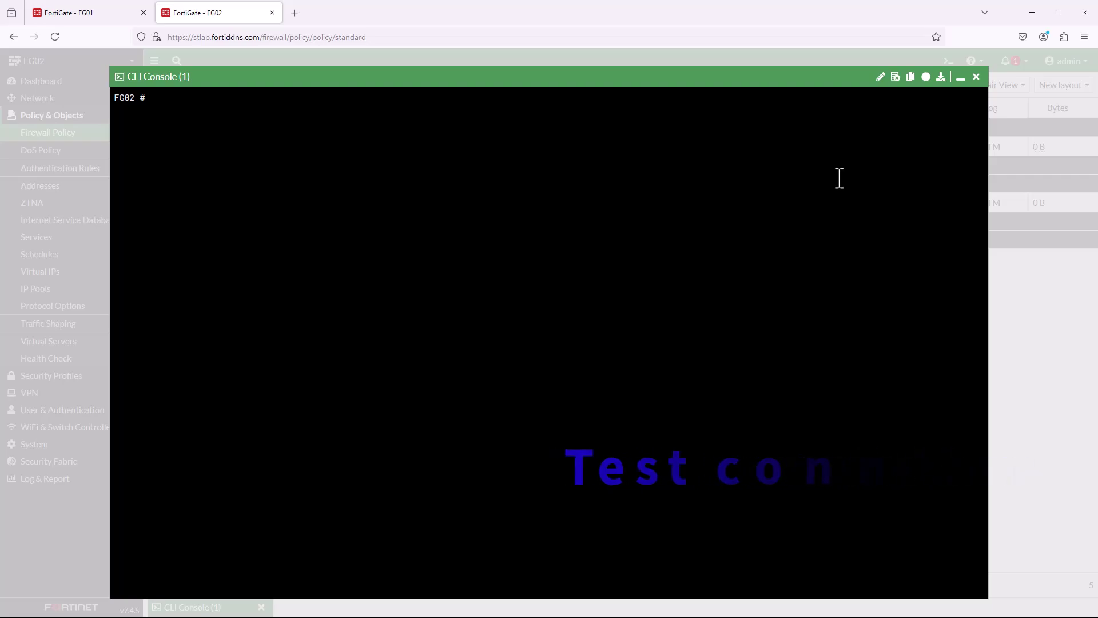
{"action": "type", "text": "execute ping 192.168.199"}
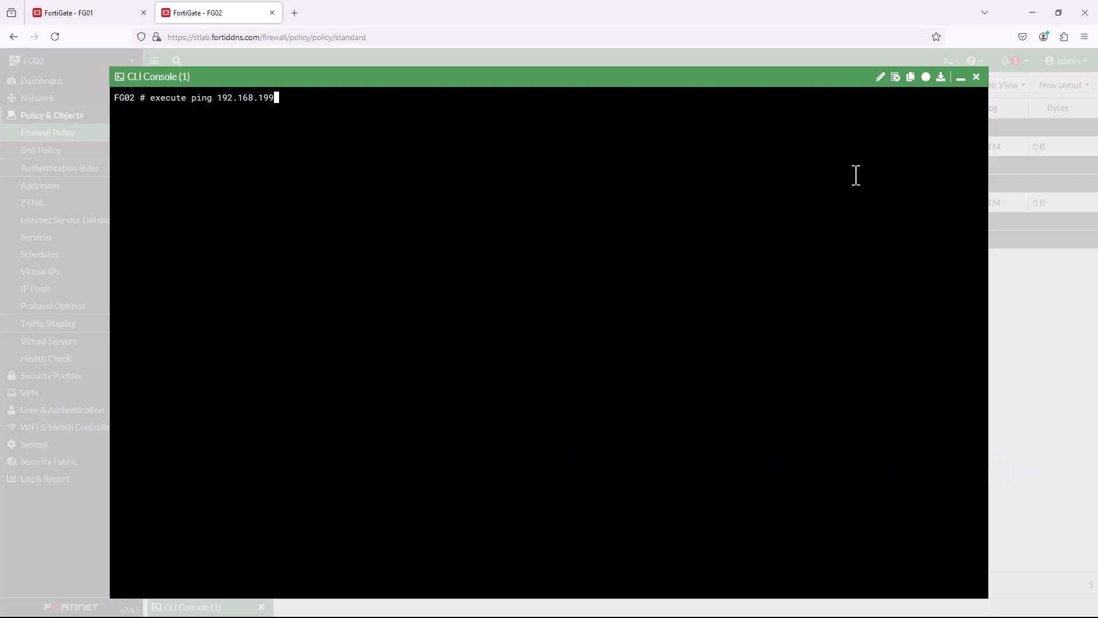
{"action": "type", "text": ".1"}
{"action": "key", "text": "Return"}
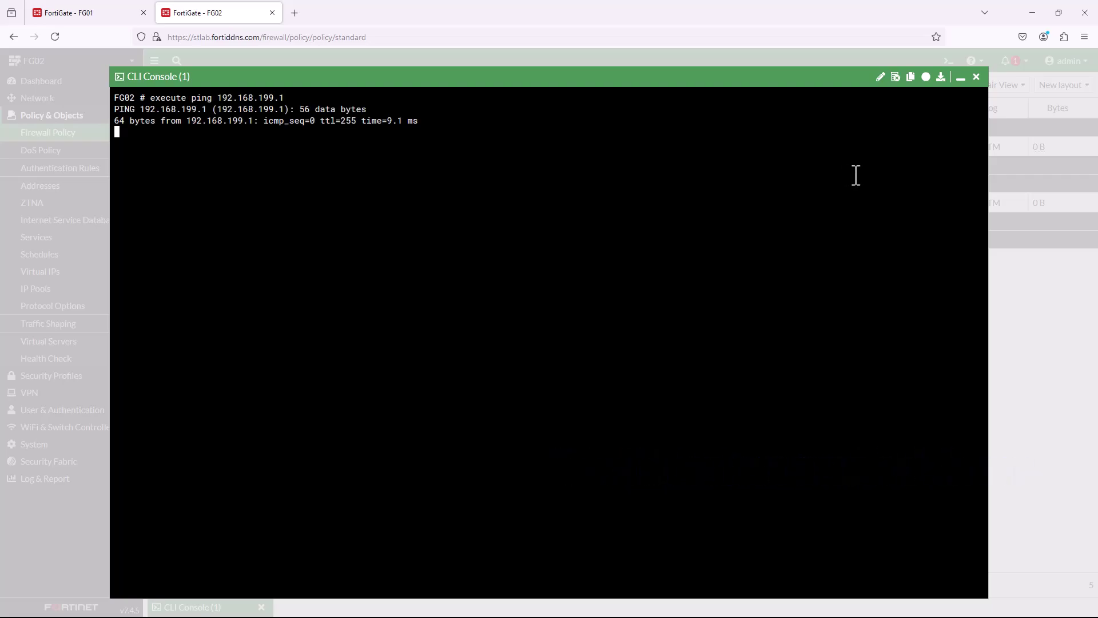
{"action": "key", "text": "ctrl+c"}
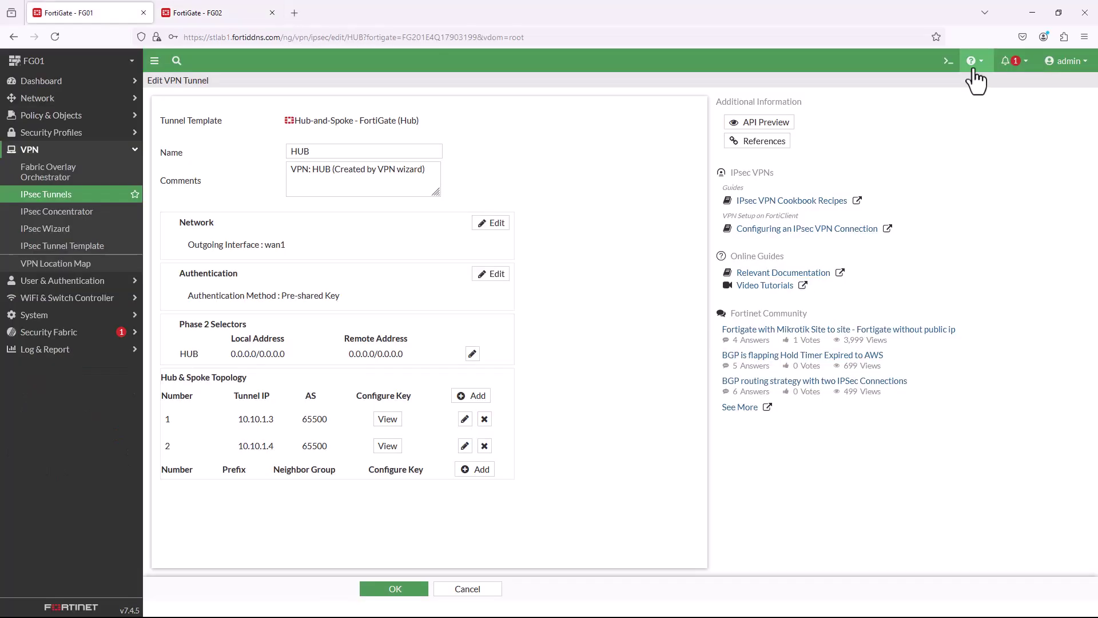
Ping the spoke LAN 172.16.100.254 from FG01's console, then close it.
{"action": "left_click", "coordinate": [949, 63]}
{"action": "type", "text": "execute ping 172.16.100"}
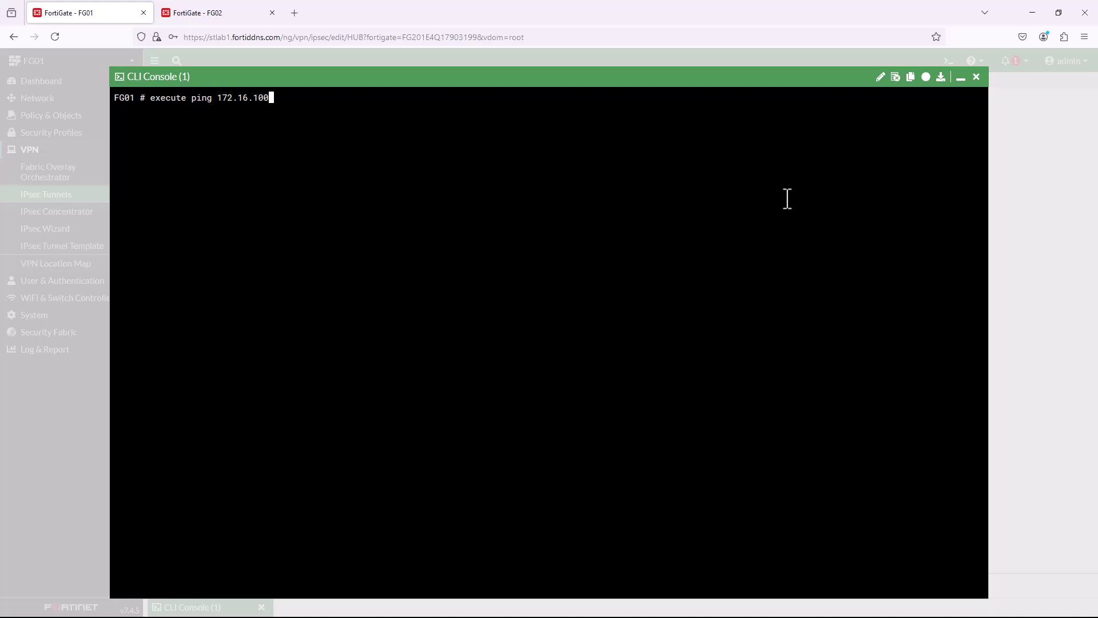
{"action": "type", "text": ".254"}
{"action": "key", "text": "Return"}
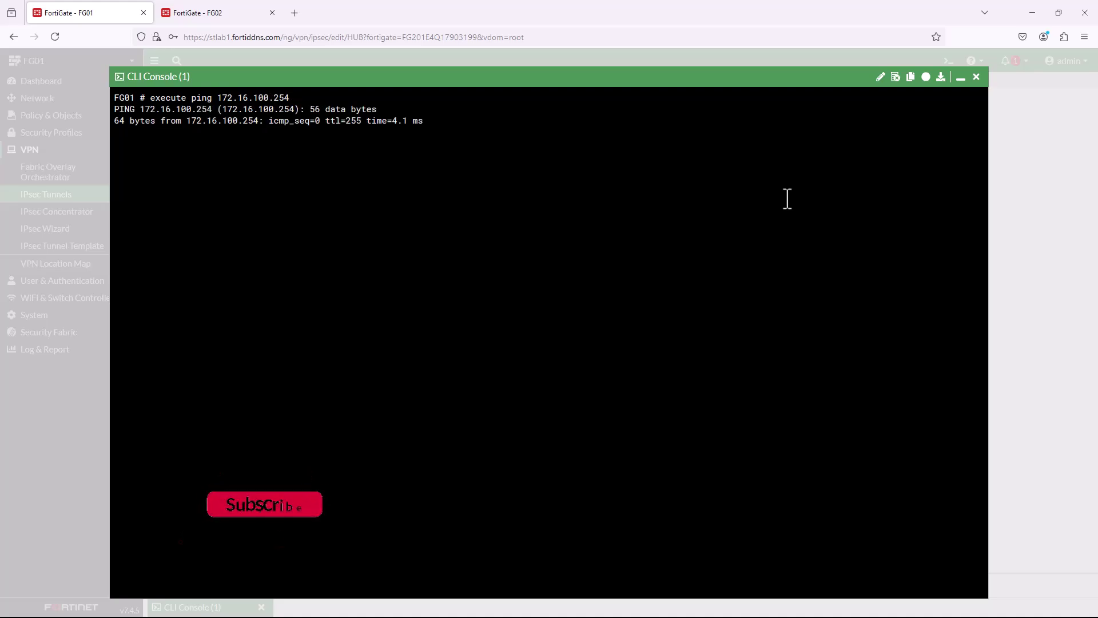
{"action": "key", "text": "ctrl+c"}
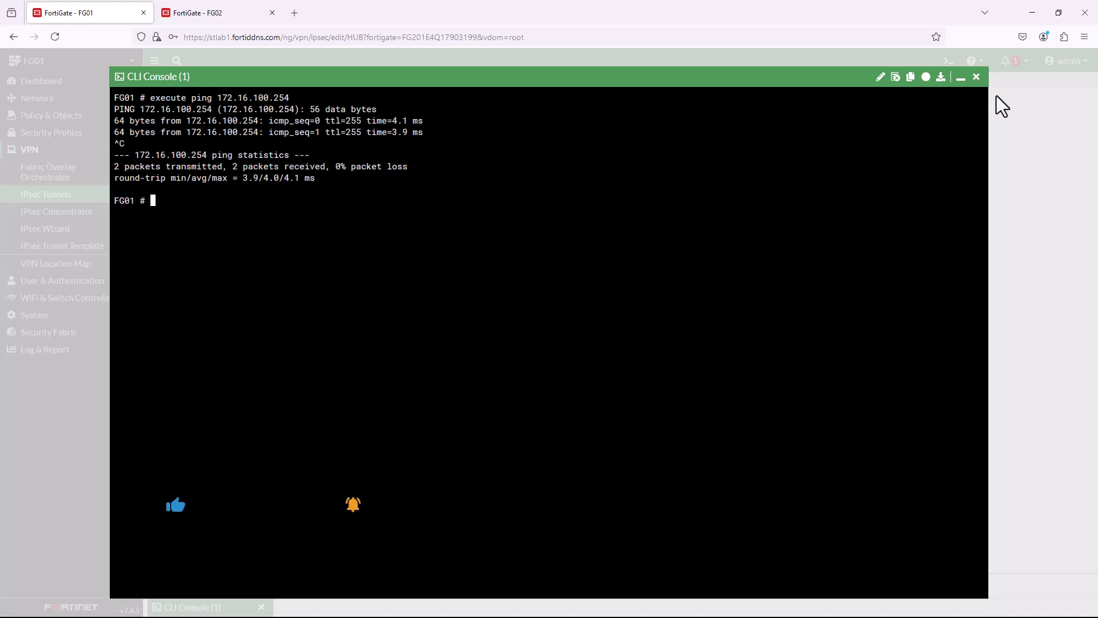
{"action": "left_click", "coordinate": [976, 77]}
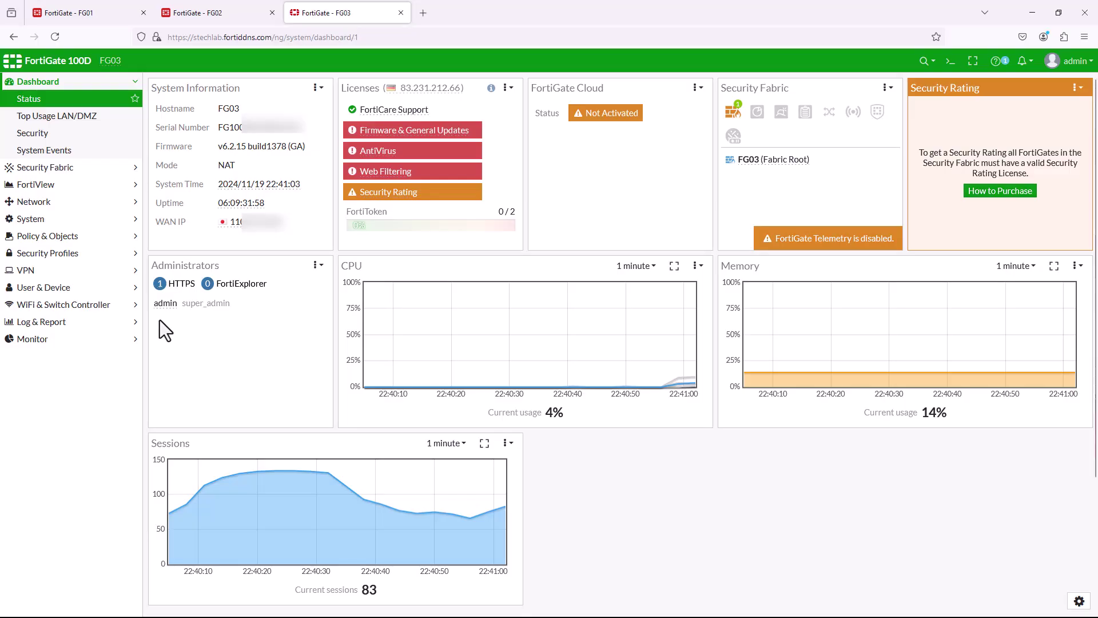
Begin a Hub-and-Spoke IPsec VPN named Spoke-2 on FG03, with the Spoke role selected.
{"action": "left_click", "coordinate": [85, 271]}
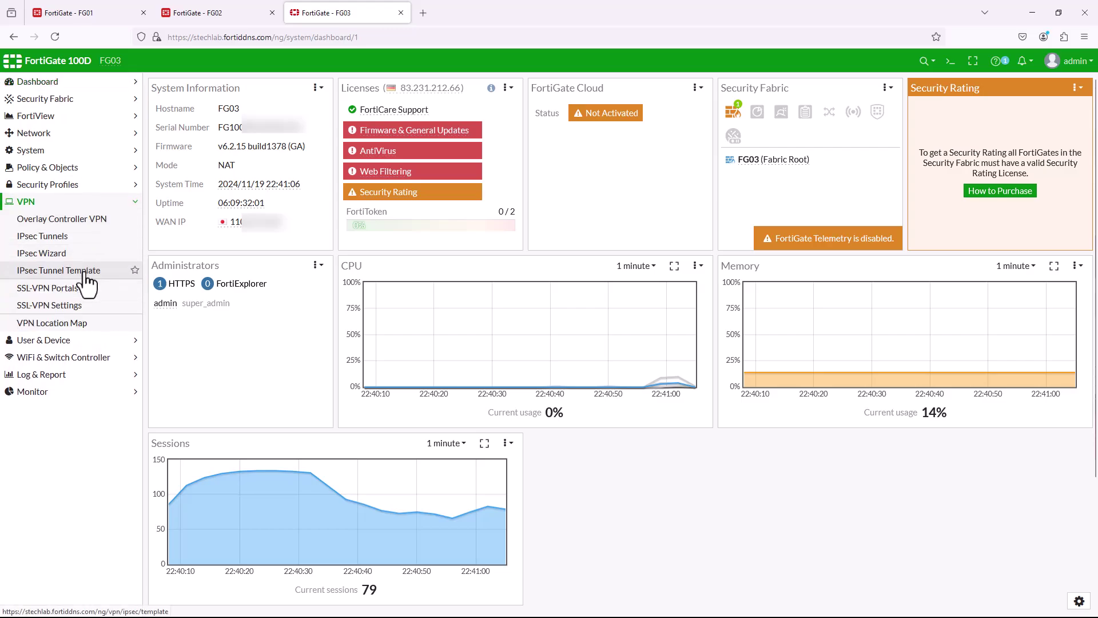
{"action": "left_click", "coordinate": [84, 258]}
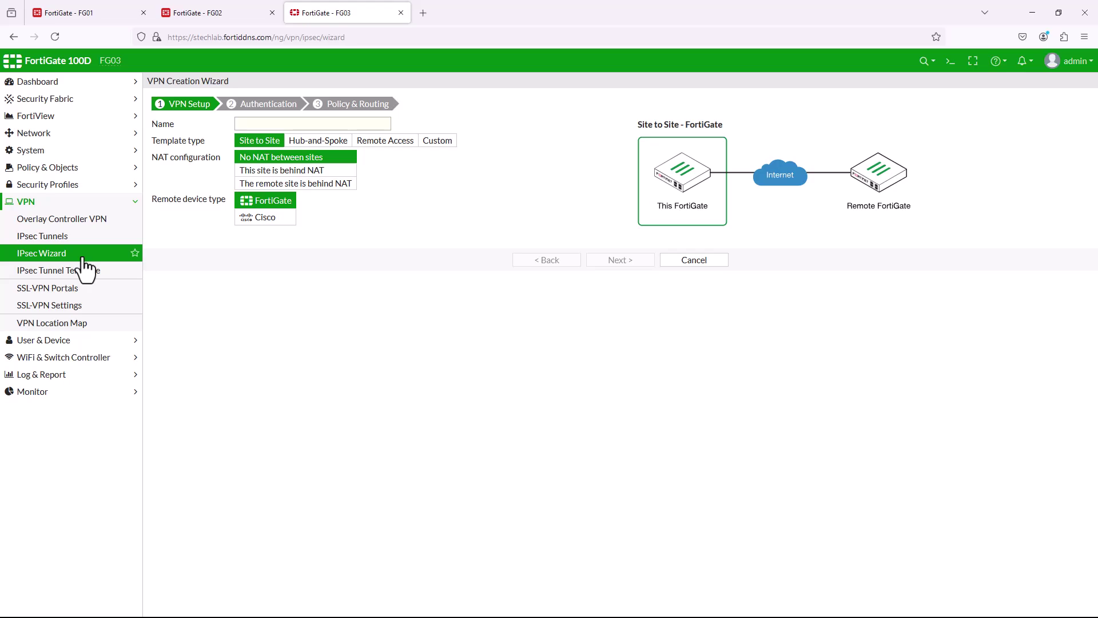
{"action": "left_click", "coordinate": [323, 142]}
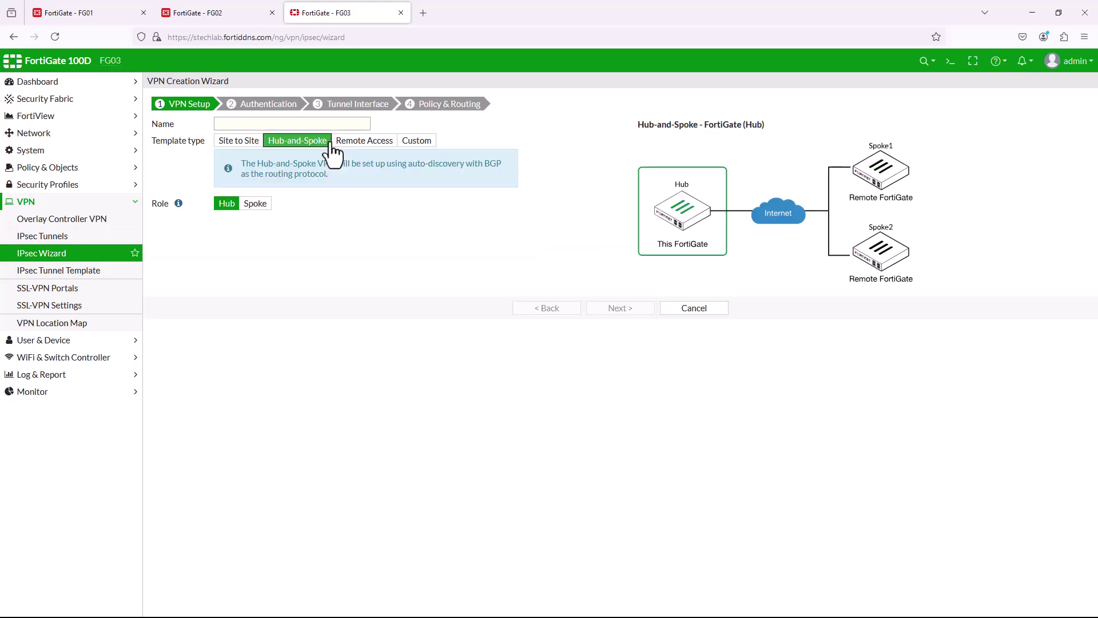
{"action": "left_click", "coordinate": [273, 126]}
{"action": "type", "text": "Spoke-2"}
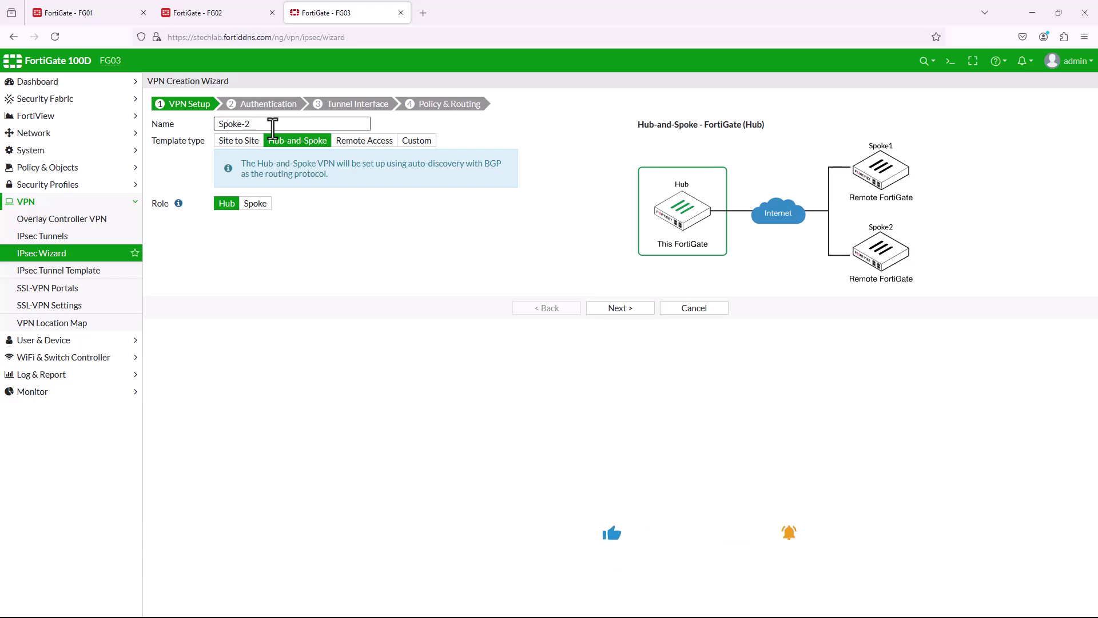
{"action": "left_click", "coordinate": [256, 204]}
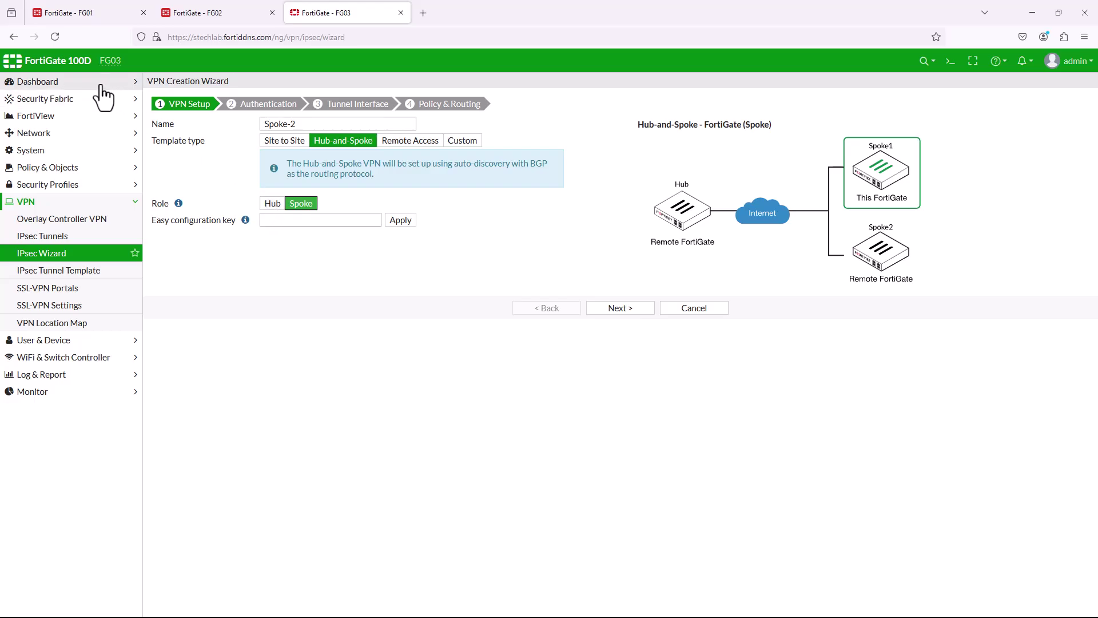
On hub FG01, copy the easy configuration key for spoke tunnel 10.10.1.4.
{"action": "left_click", "coordinate": [97, 14]}
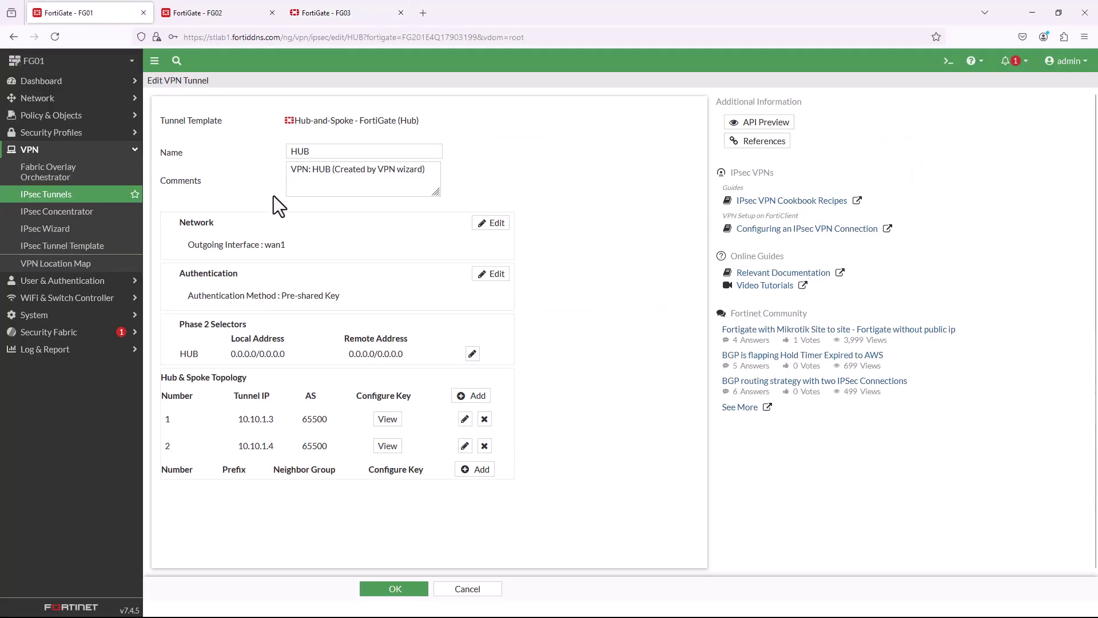
{"action": "left_click", "coordinate": [391, 444]}
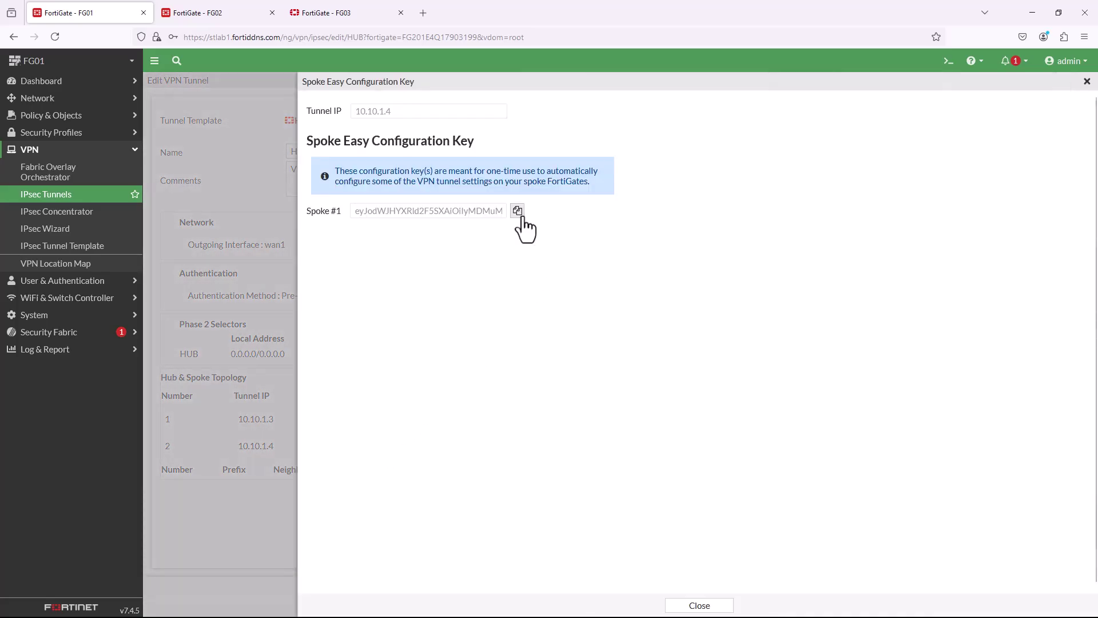
{"action": "left_click", "coordinate": [517, 212]}
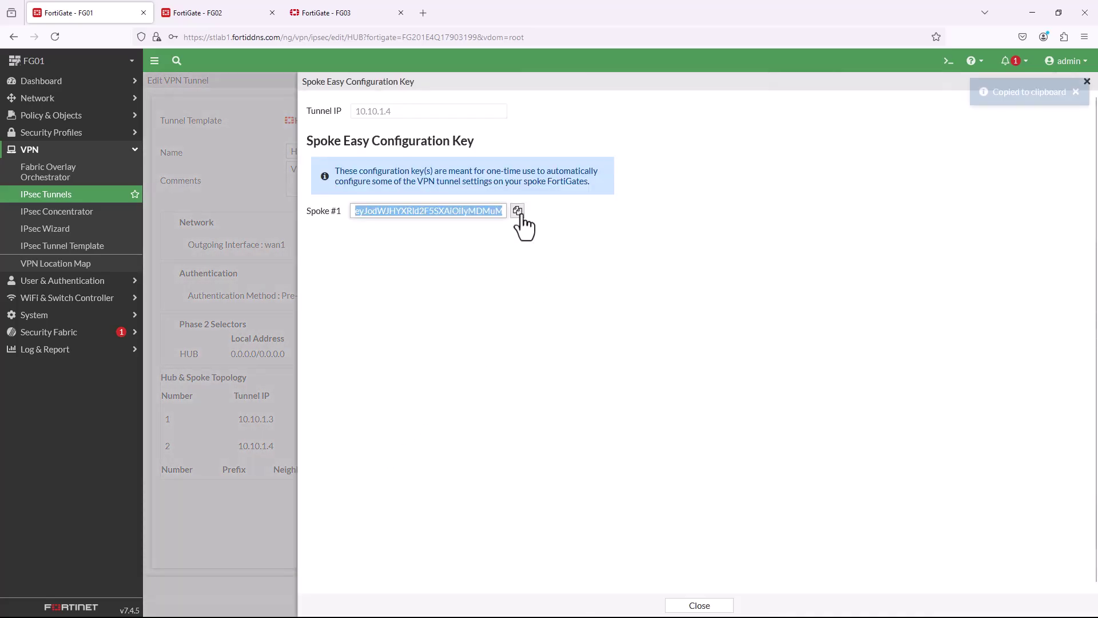
Paste and apply the key in FG03's Easy configuration key field, then continue to Authentication.
{"action": "left_click", "coordinate": [342, 14]}
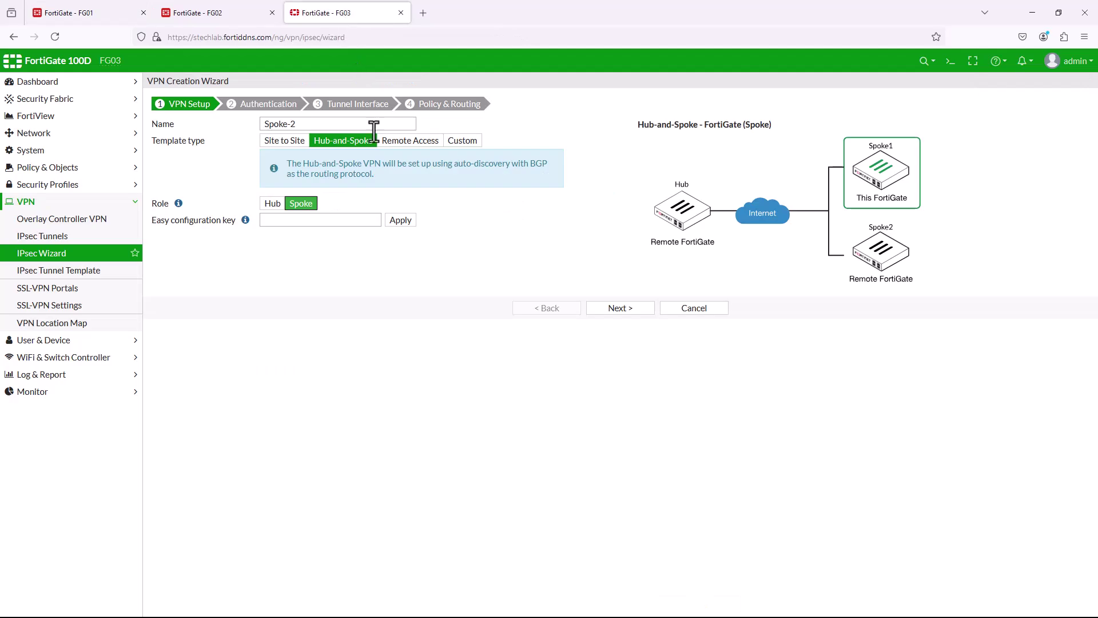
{"action": "left_click", "coordinate": [363, 220]}
{"action": "right_click", "coordinate": [364, 221]}
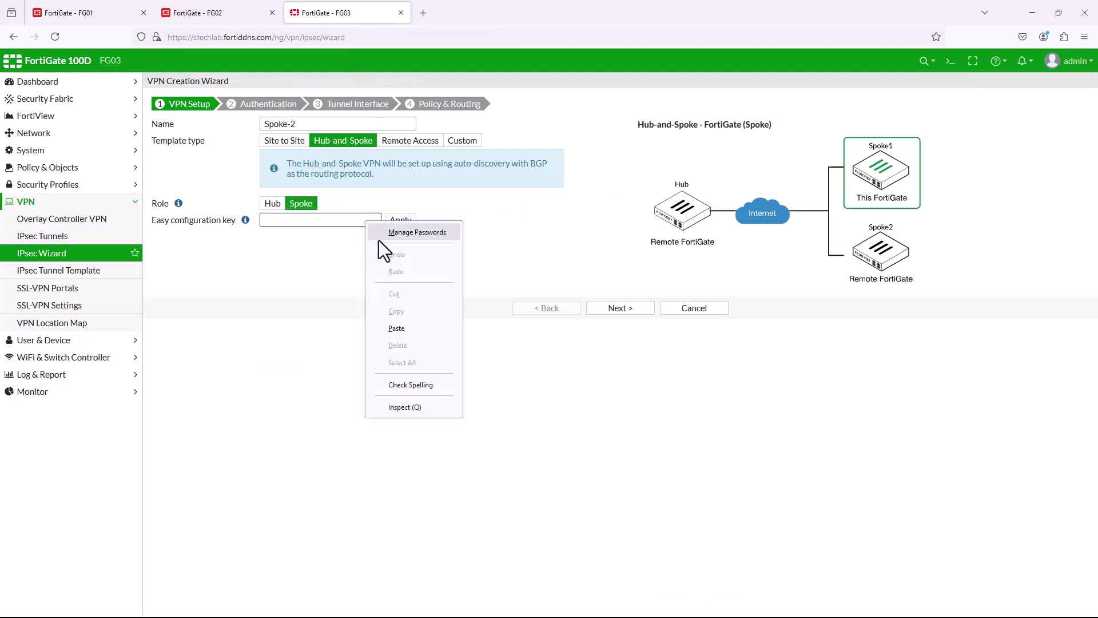
{"action": "left_click", "coordinate": [399, 329]}
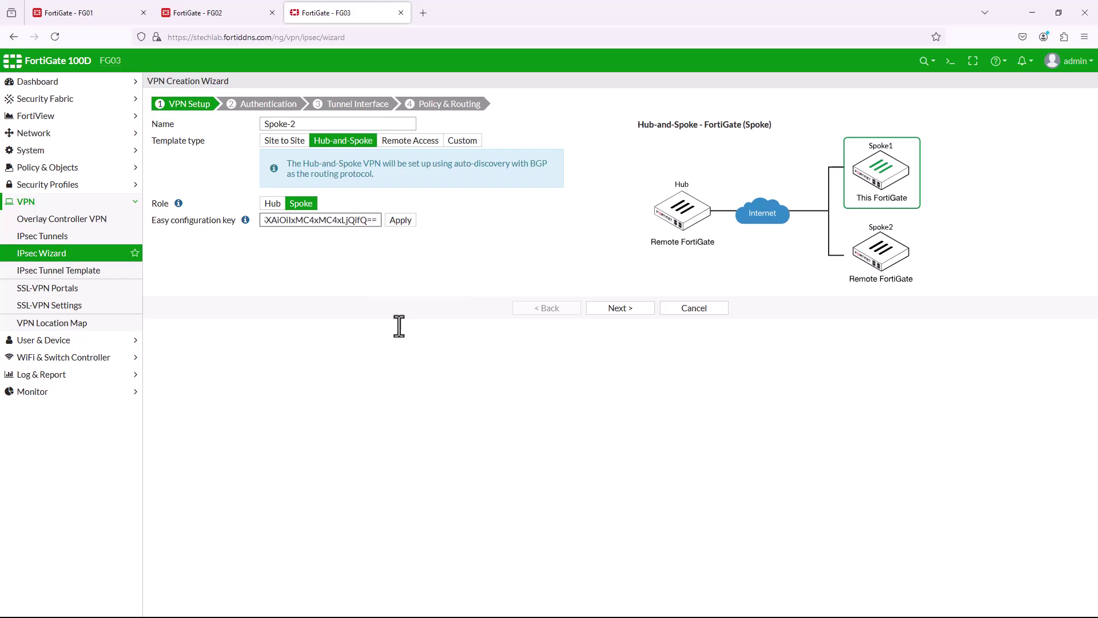
{"action": "left_click", "coordinate": [401, 222]}
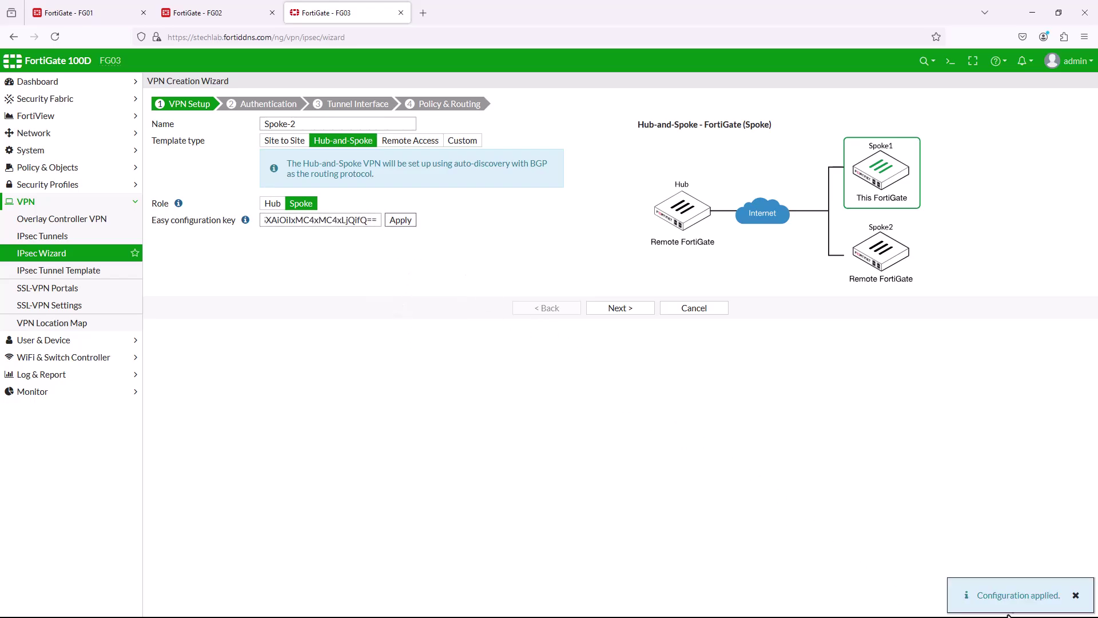
{"action": "left_click", "coordinate": [629, 312]}
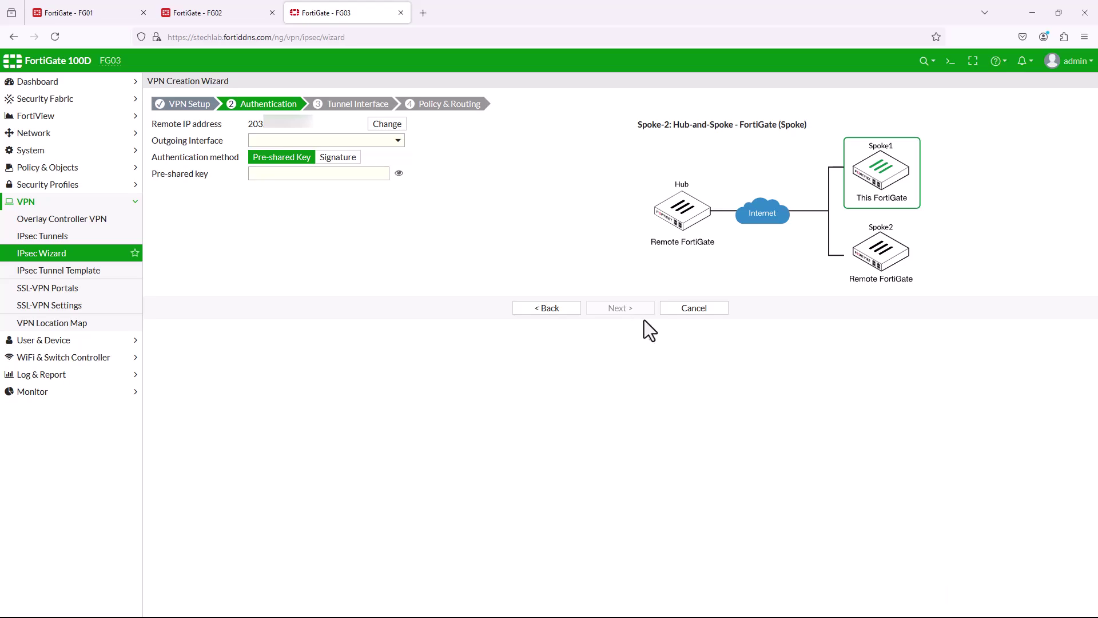
Use wan1 and the pre-shared key, accepting tunnel IP 10.10.1.4 and remote 10.10.1.1/24.
{"action": "left_click", "coordinate": [402, 143]}
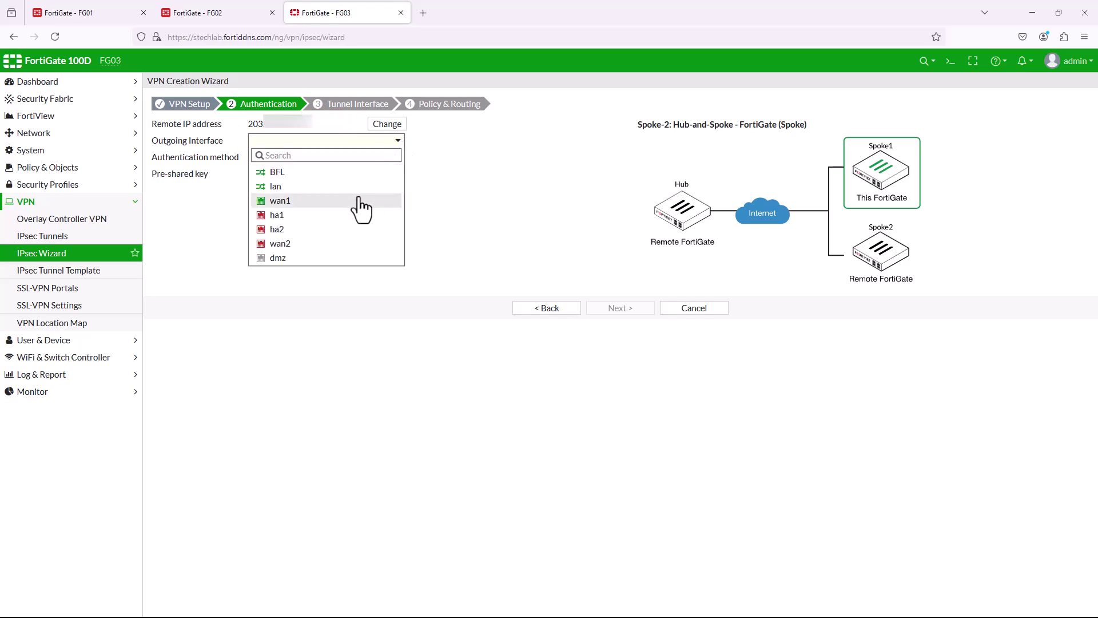
{"action": "left_click", "coordinate": [359, 199]}
{"action": "left_click", "coordinate": [364, 175]}
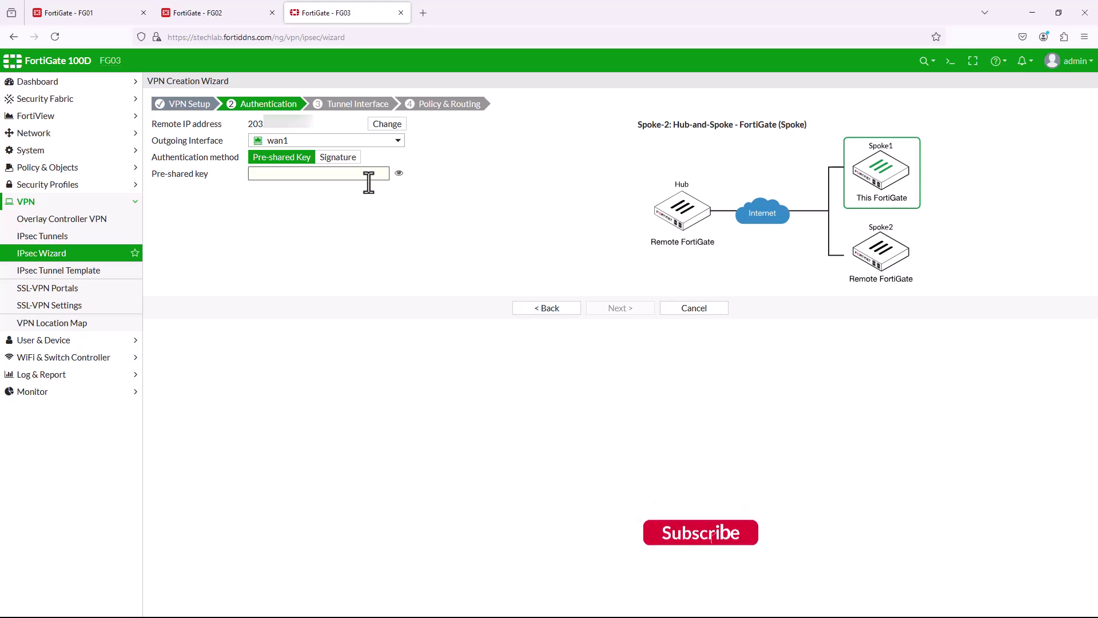
{"action": "key", "text": "ctrl+v"}
{"action": "type", "text": "t"}
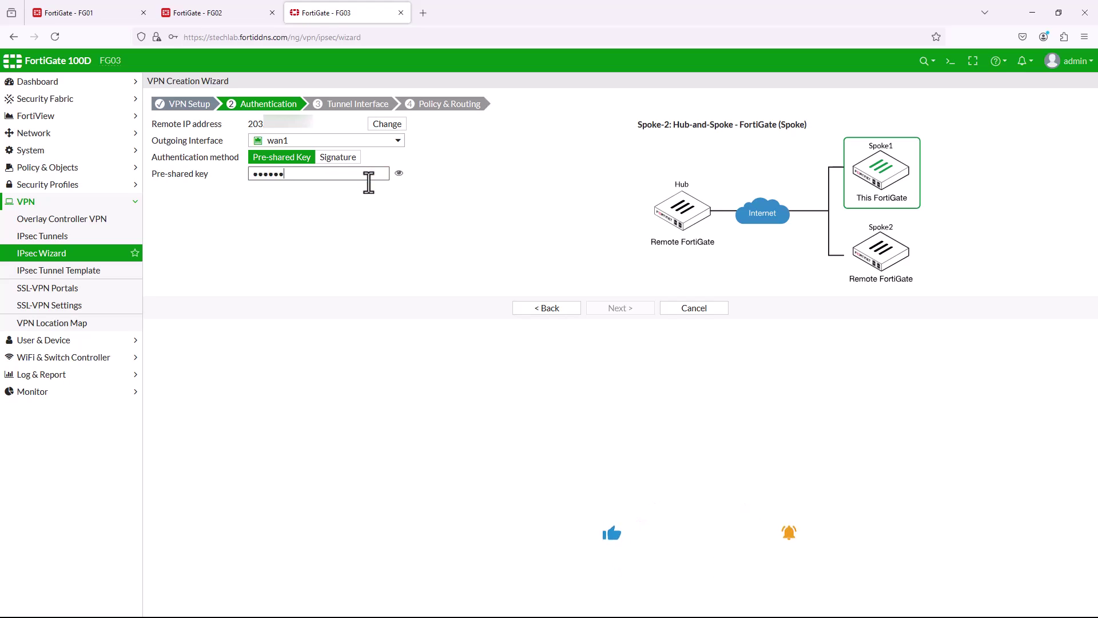
{"action": "type", "text": "t"}
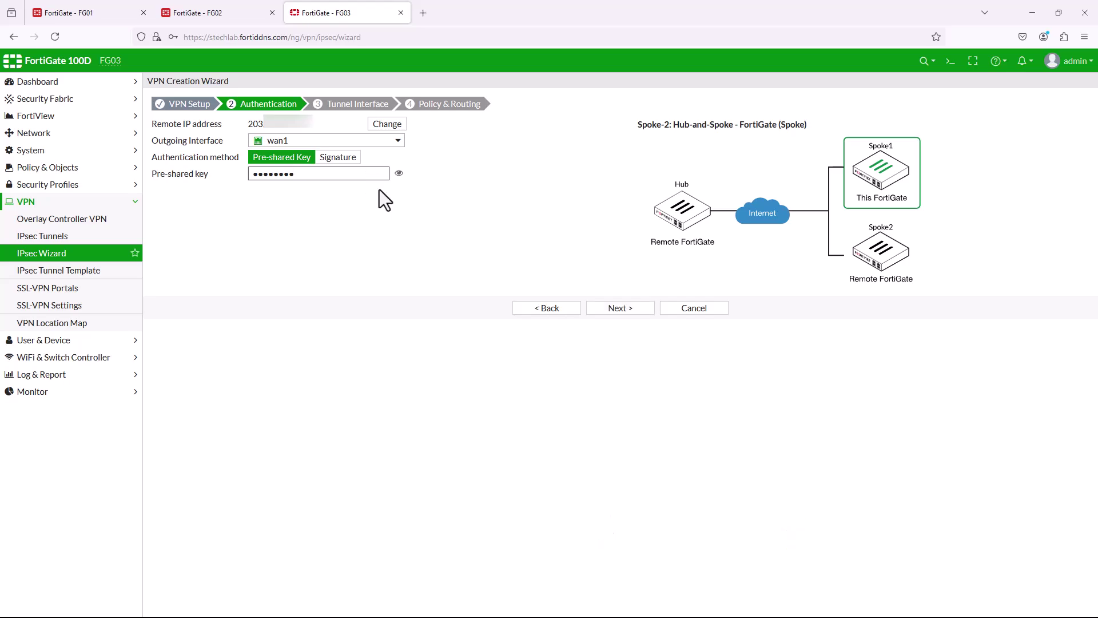
{"action": "left_click", "coordinate": [628, 314]}
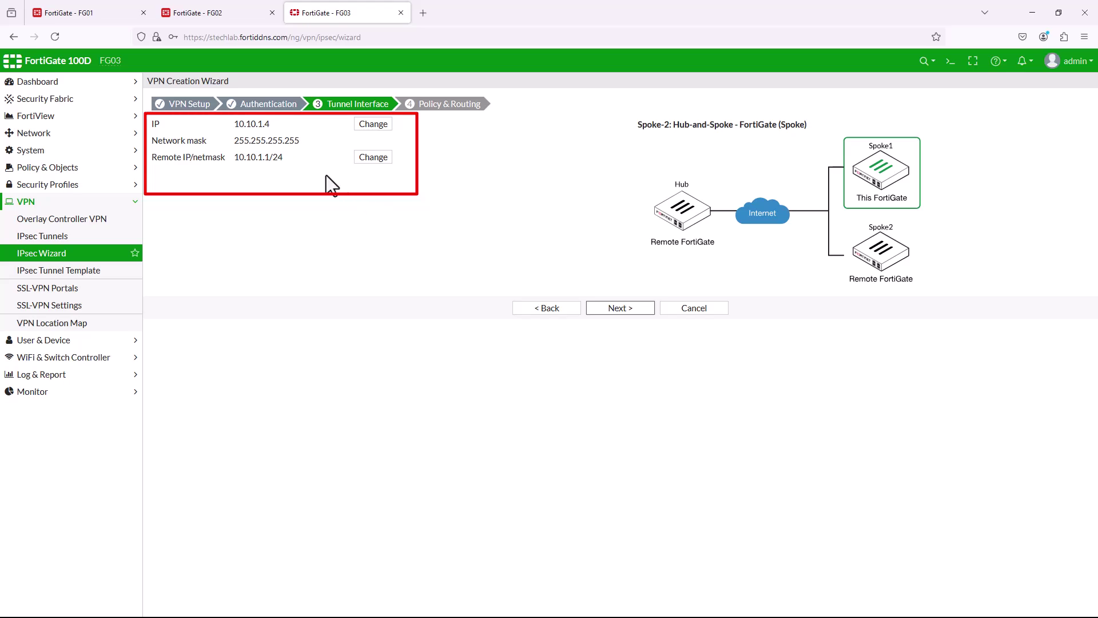
{"action": "left_click_drag", "start_coordinate": [239, 157], "coordinate": [295, 162]}
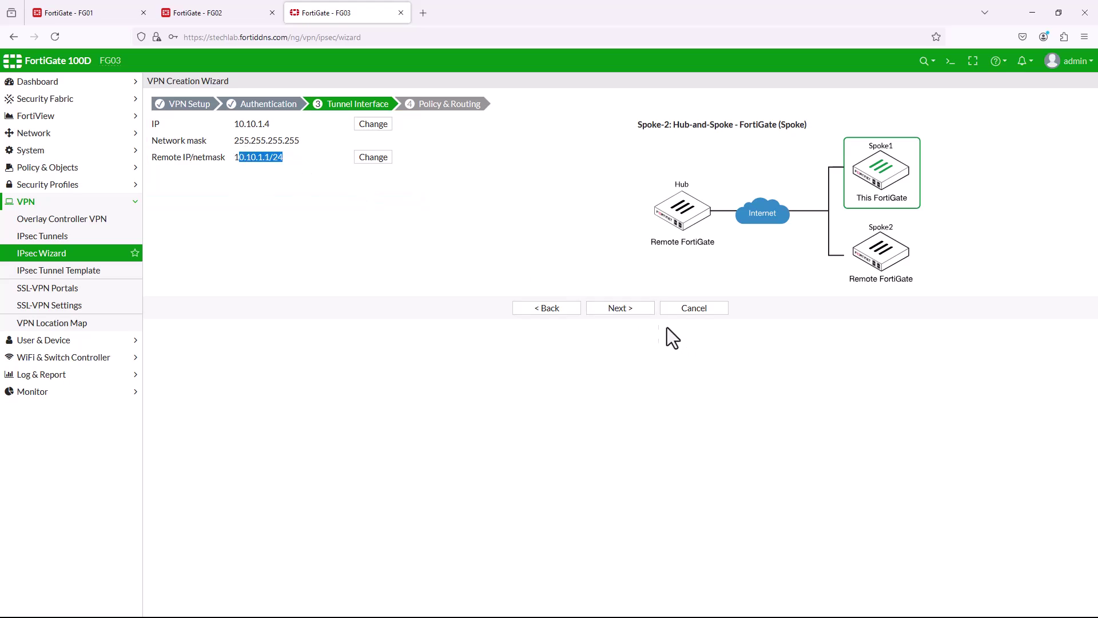
{"action": "left_click", "coordinate": [629, 310]}
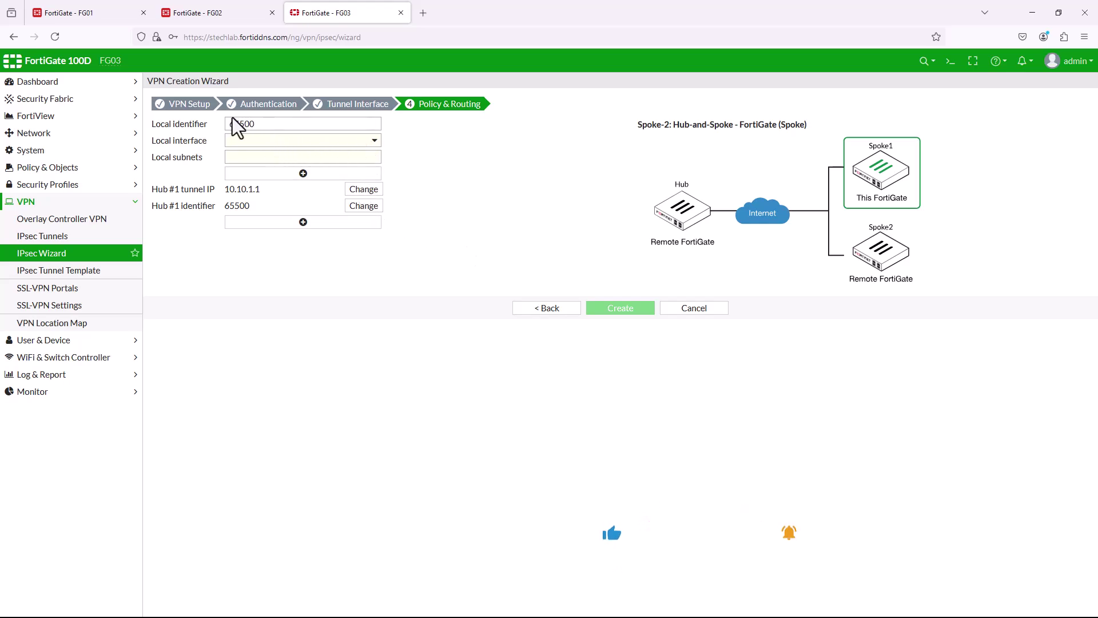
Choose lan as the local interface, create Spoke-2, and view it in the IPsec tunnel list.
{"action": "left_click", "coordinate": [375, 141]}
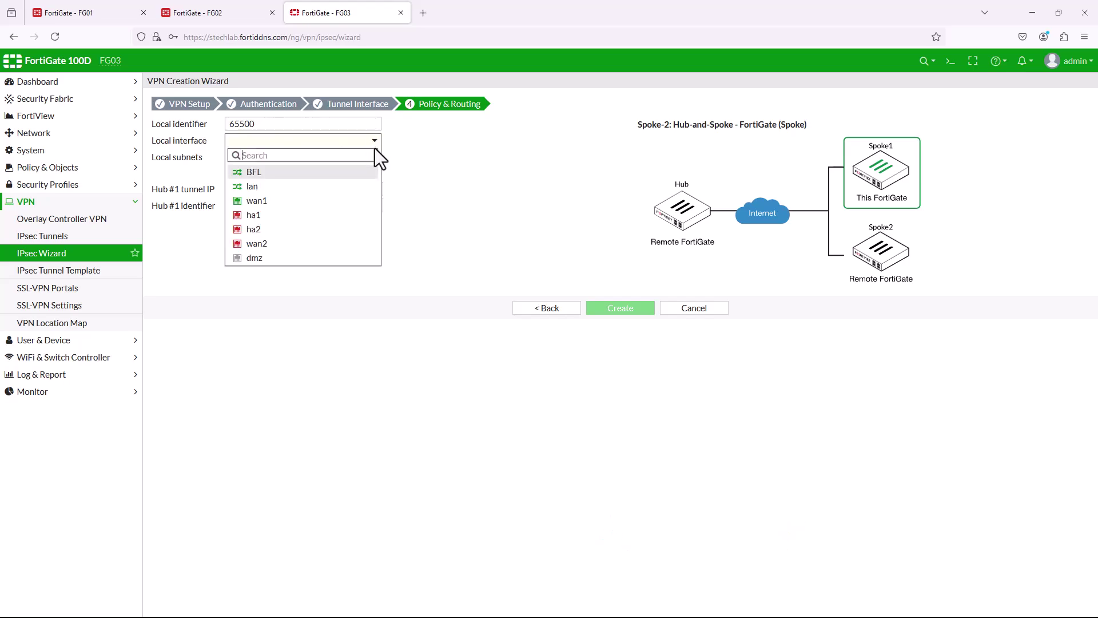
{"action": "left_click", "coordinate": [325, 186]}
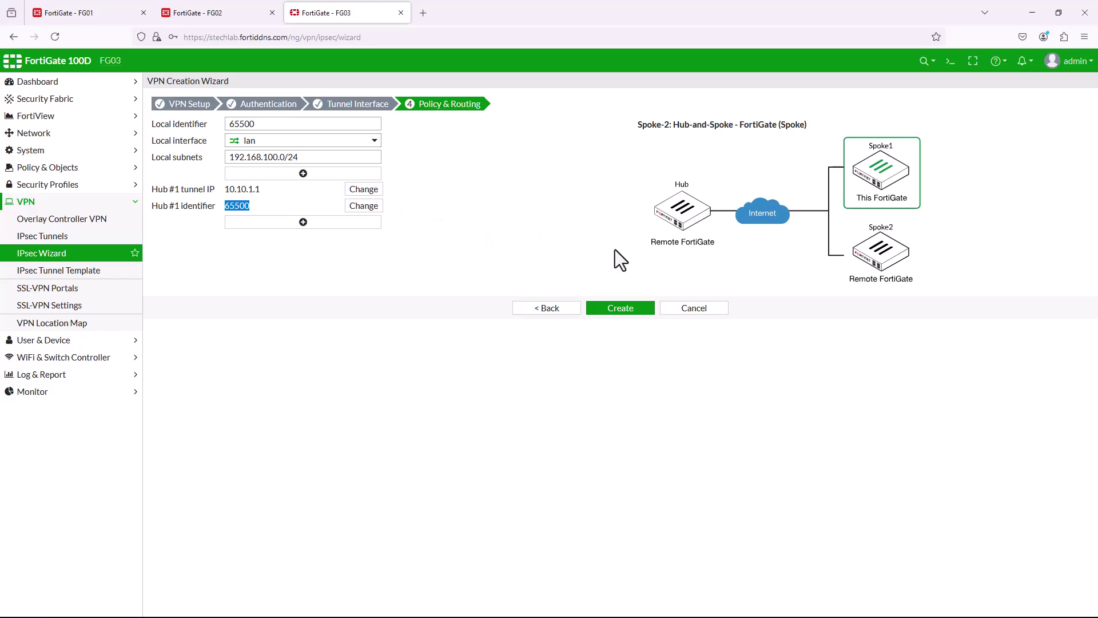
{"action": "left_click", "coordinate": [628, 303]}
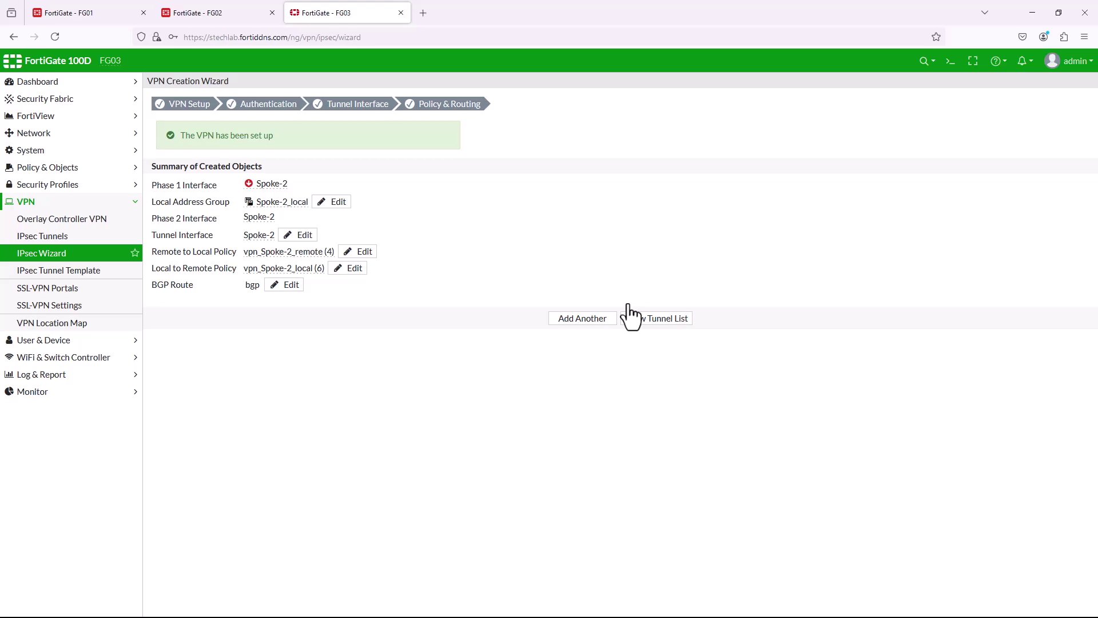
{"action": "left_click", "coordinate": [633, 320]}
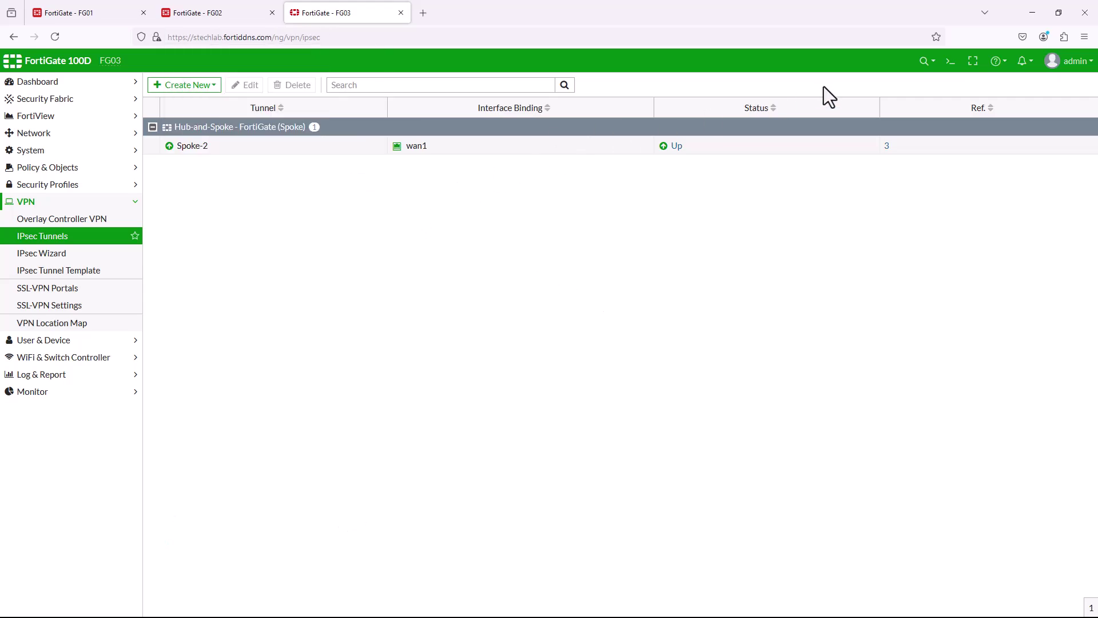
From FG03's CLI Console, ping 192.168.199.1 and then 172.16.100.254.
{"action": "left_click", "coordinate": [949, 61]}
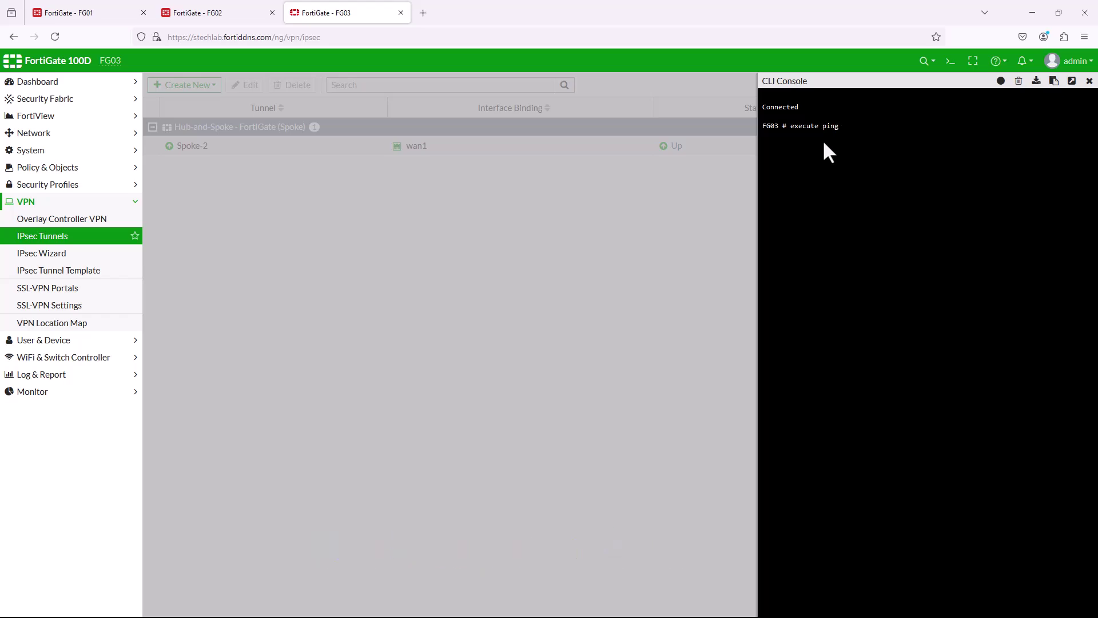
{"action": "type", "text": ".168.199.1"}
{"action": "key", "text": "Return"}
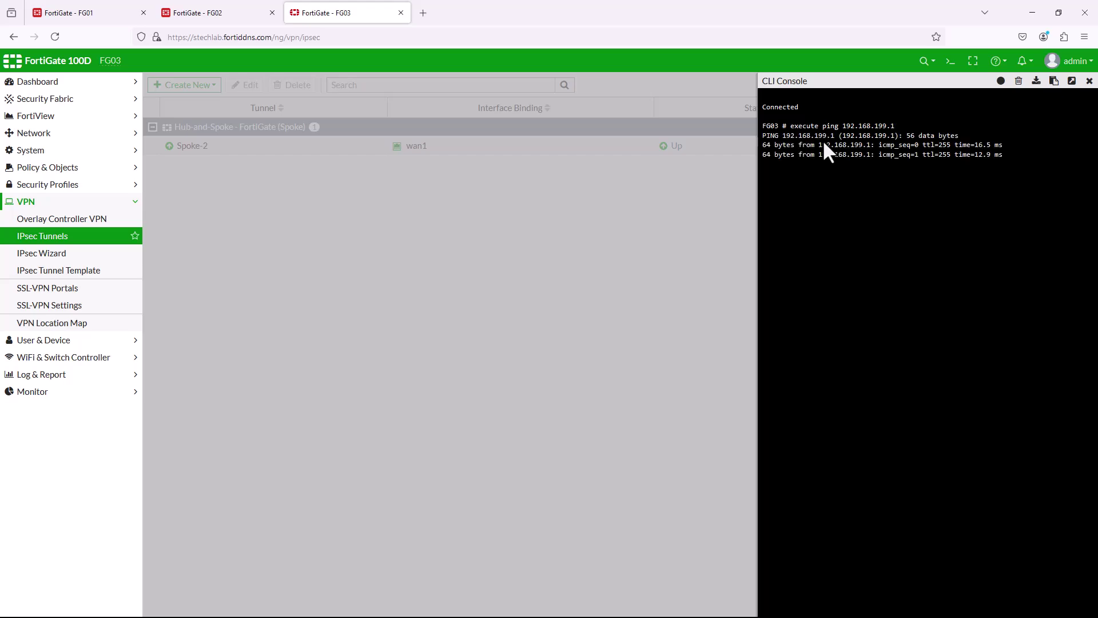
{"action": "key", "text": "ctrl+c"}
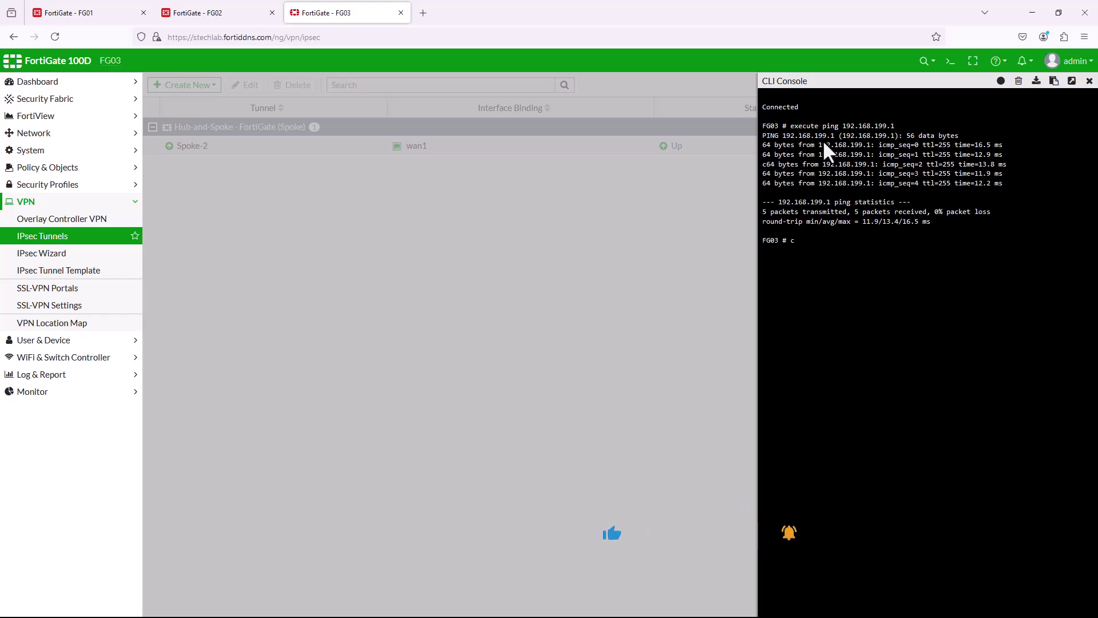
{"action": "key", "text": "Up"}
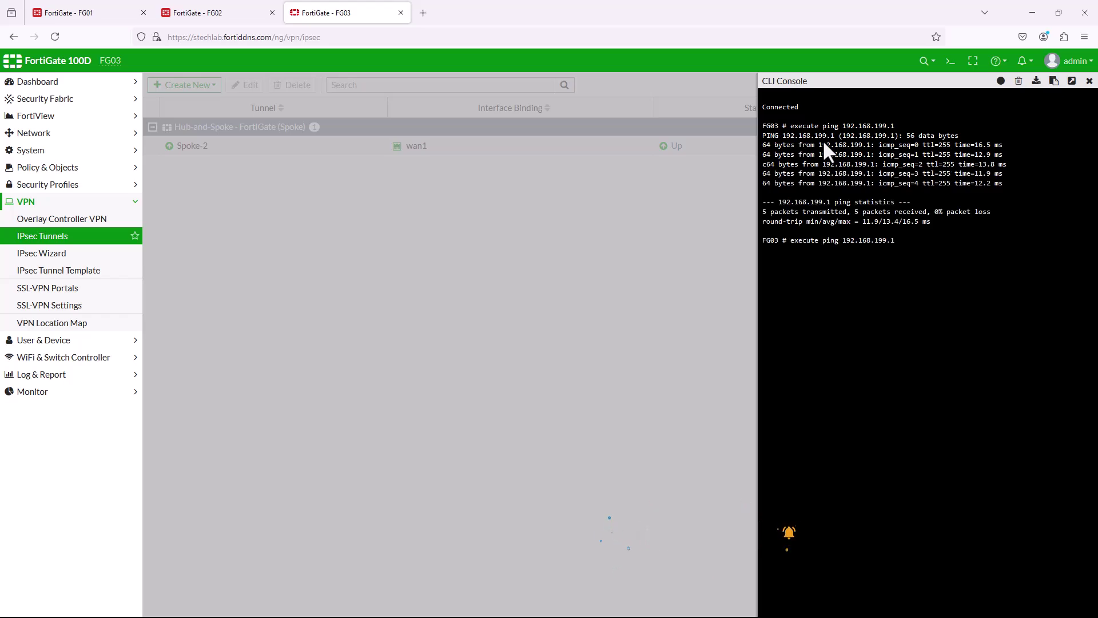
{"action": "key", "text": "BackSpace"}
{"action": "key", "text": "BackSpace"}
{"action": "key", "text": "BackSpace"}
{"action": "key", "text": "BackSpace"}
{"action": "key", "text": "BackSpace"}
{"action": "key", "text": "BackSpace"}
{"action": "key", "text": "BackSpace"}
{"action": "key", "text": "BackSpace"}
{"action": "key", "text": "BackSpace"}
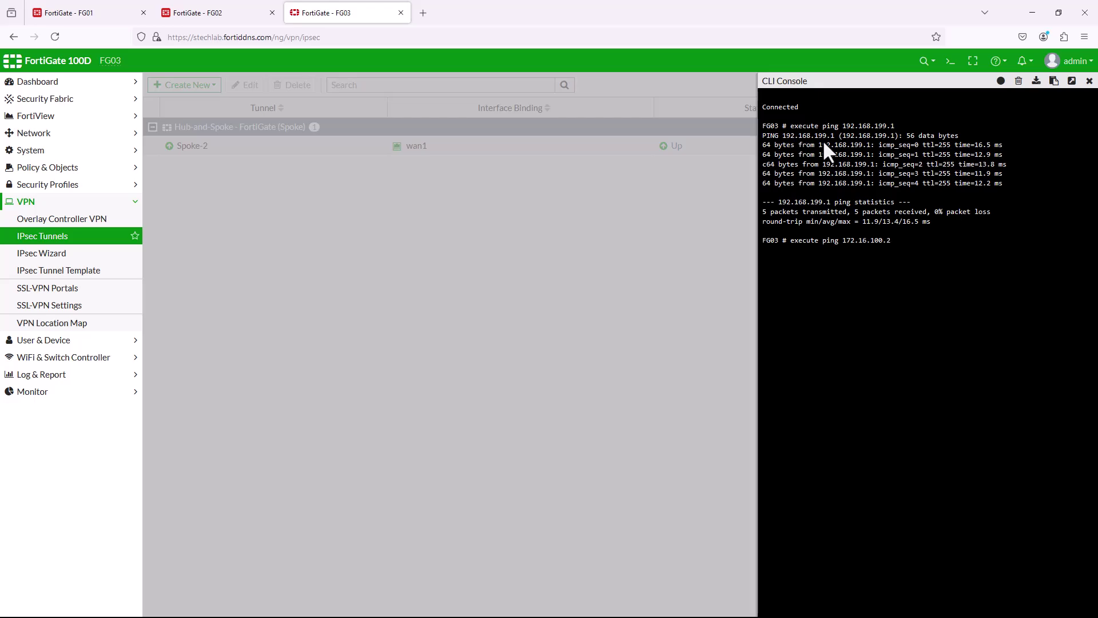
{"action": "type", "text": "4"}
{"action": "key", "text": "Return"}
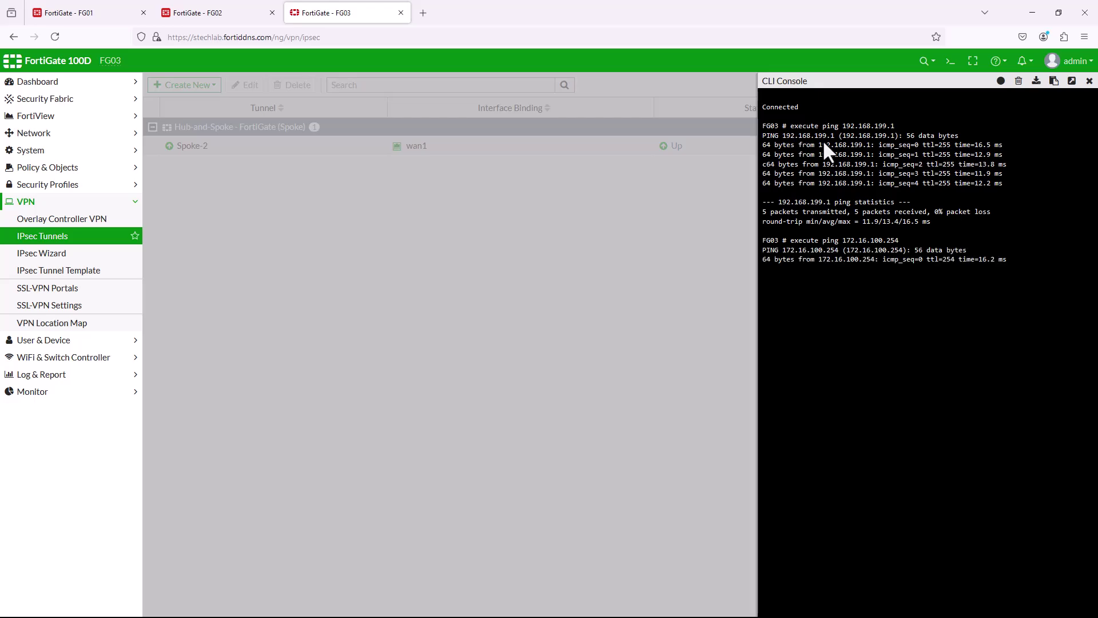
From FG02's console, run execute ping 192.168.100.99, stop it, and close the console.
{"action": "key", "text": "ctrl+shift+Tab"}
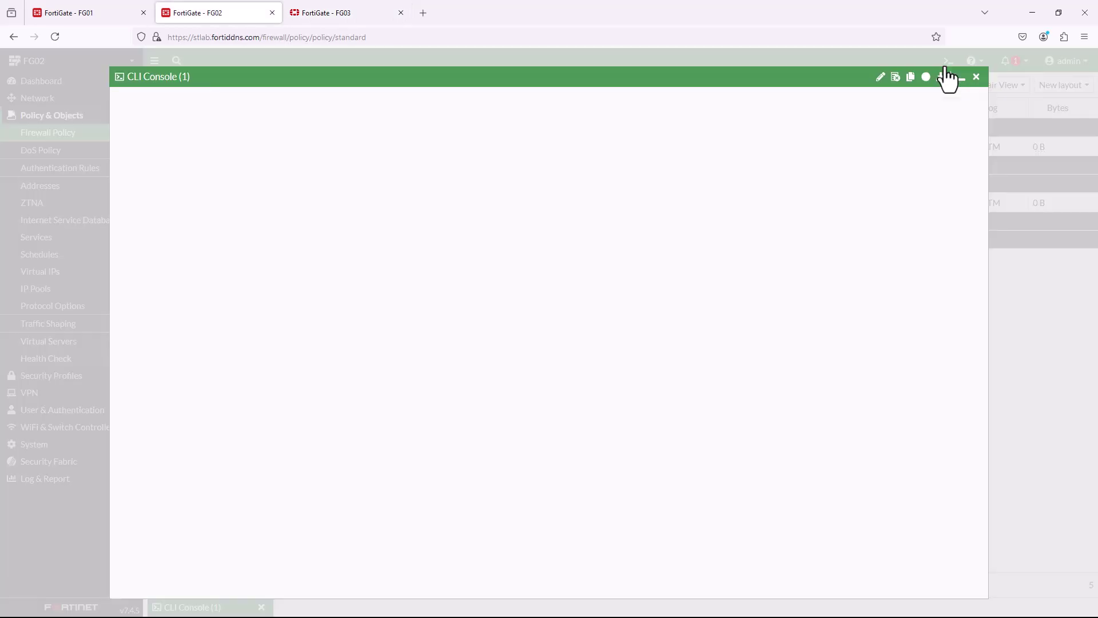
{"action": "type", "text": "execute ping 192.168.100.99"}
{"action": "key", "text": "Return"}
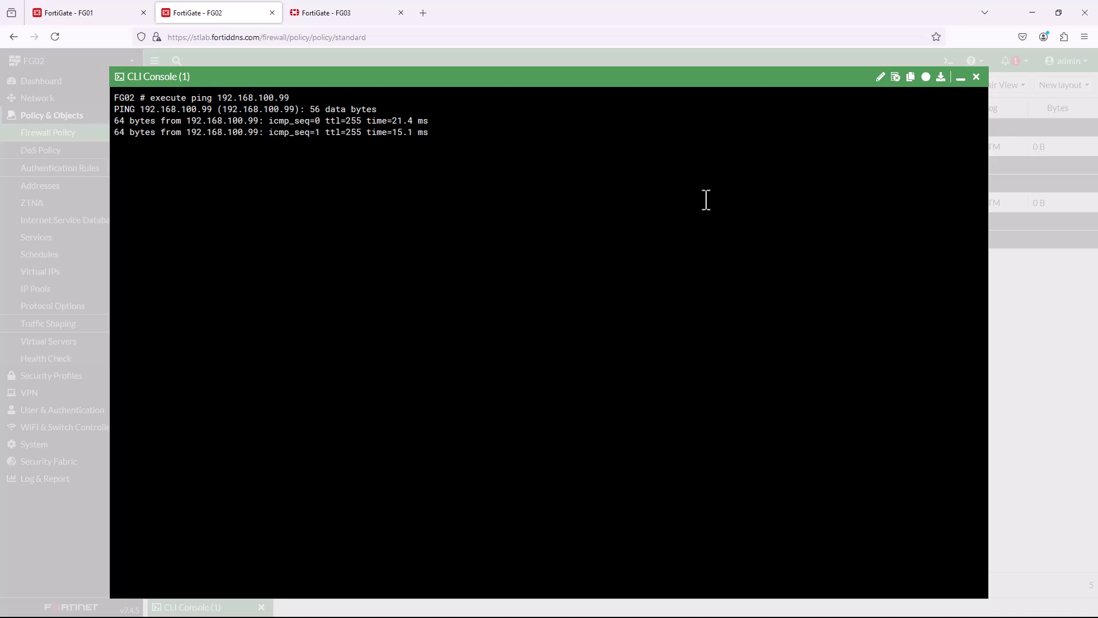
{"action": "key", "text": "ctrl+c"}
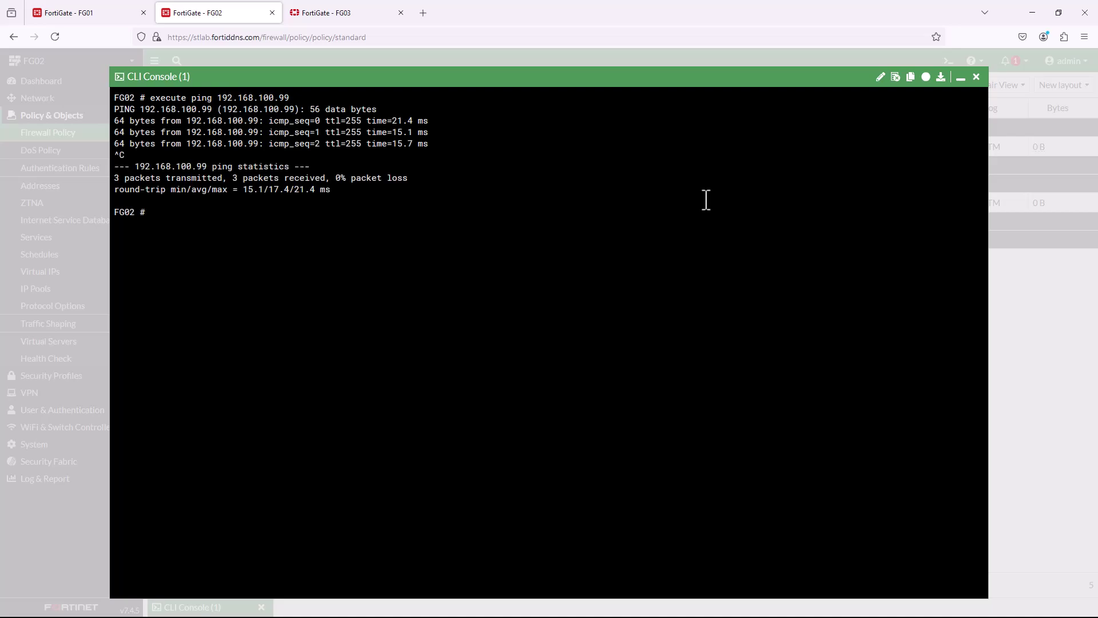
{"action": "left_click", "coordinate": [977, 77]}
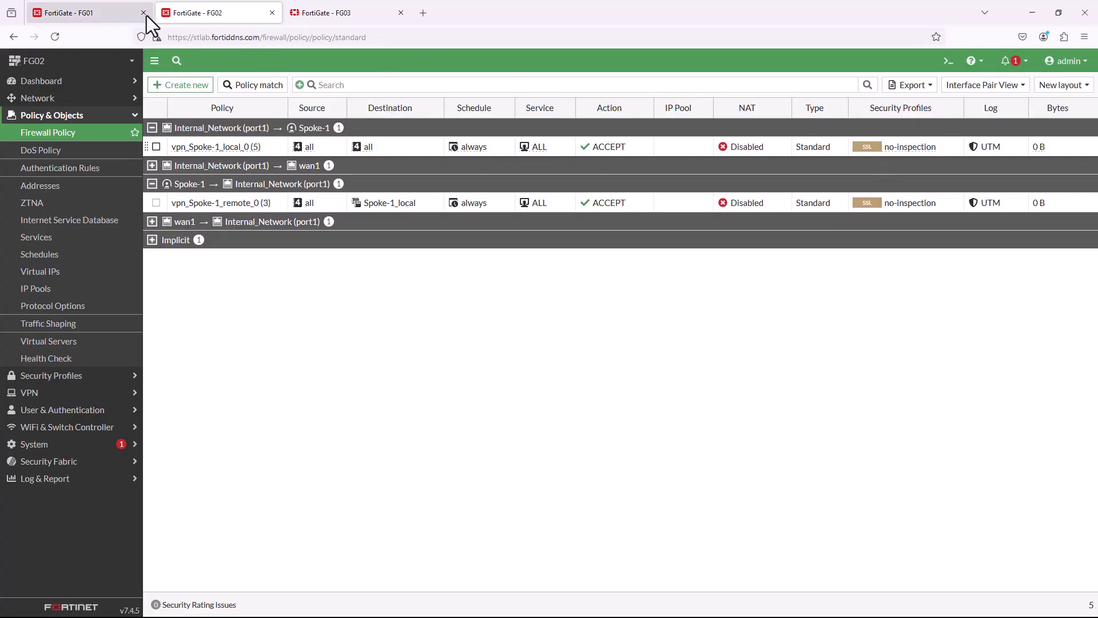
On FG01's BGP page, mark learned paths 172.16.100.0, 192.168.100.0 and 192.168.199.0.
{"action": "left_click", "coordinate": [91, 13]}
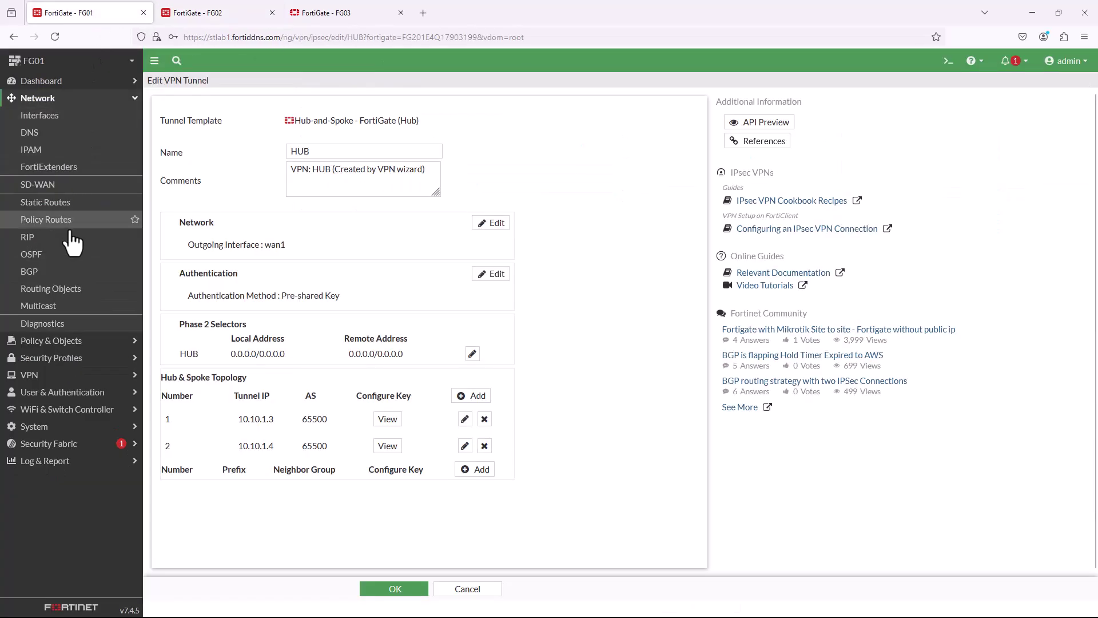
{"action": "left_click", "coordinate": [51, 274]}
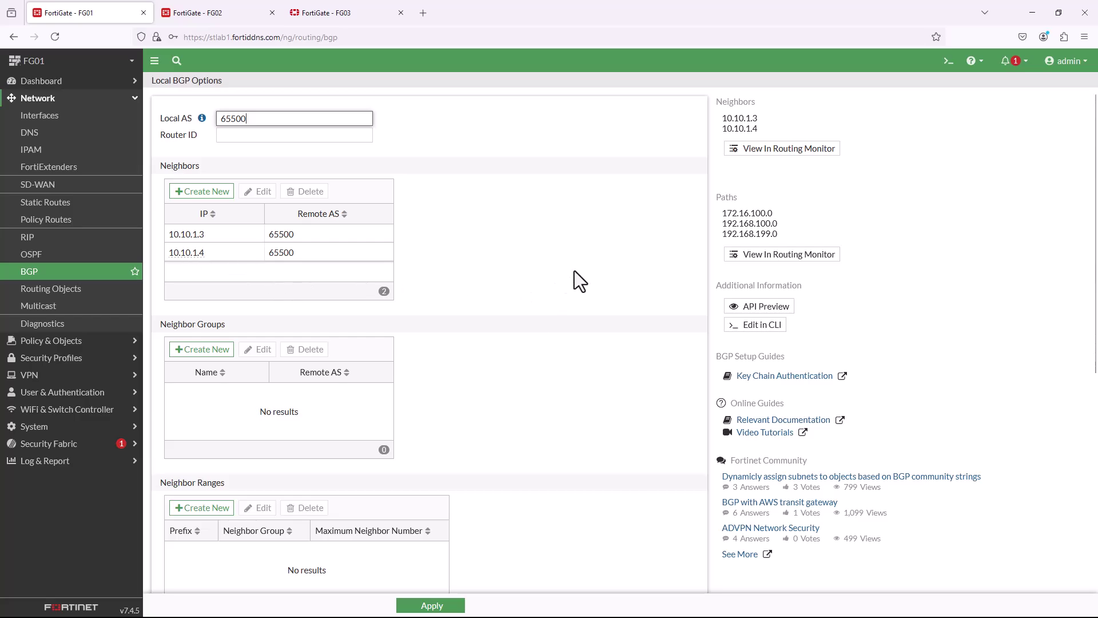
{"action": "double_click", "coordinate": [726, 217]}
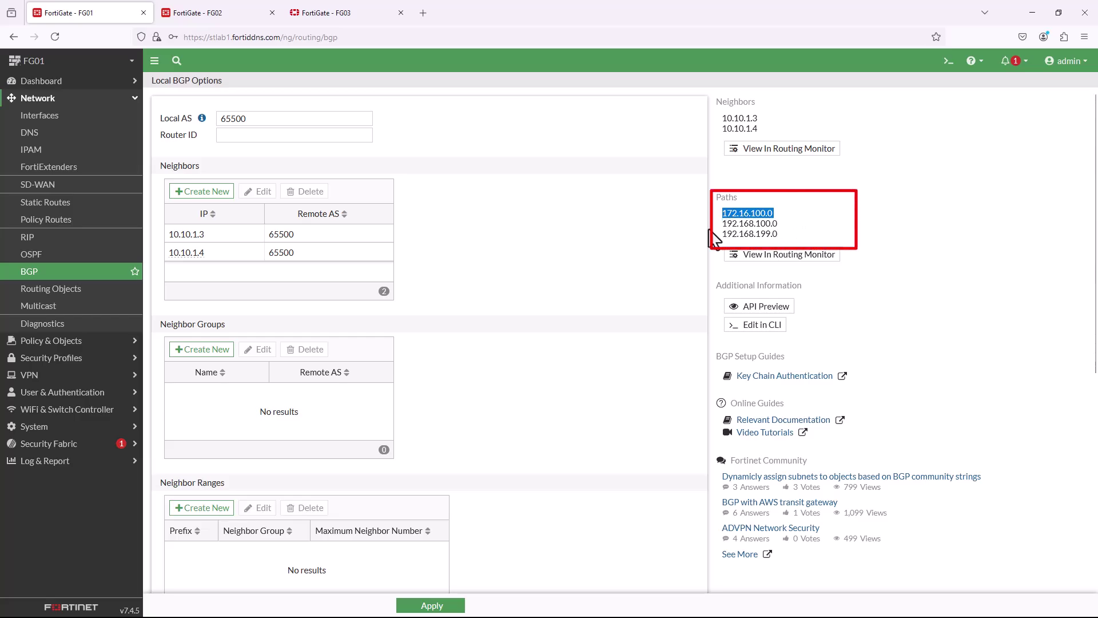
{"action": "mouse_move", "coordinate": [722, 223]}
{"action": "left_mouse_down"}
{"action": "mouse_move", "coordinate": [783, 226]}
{"action": "mouse_move", "coordinate": [754, 234]}
{"action": "left_mouse_up"}
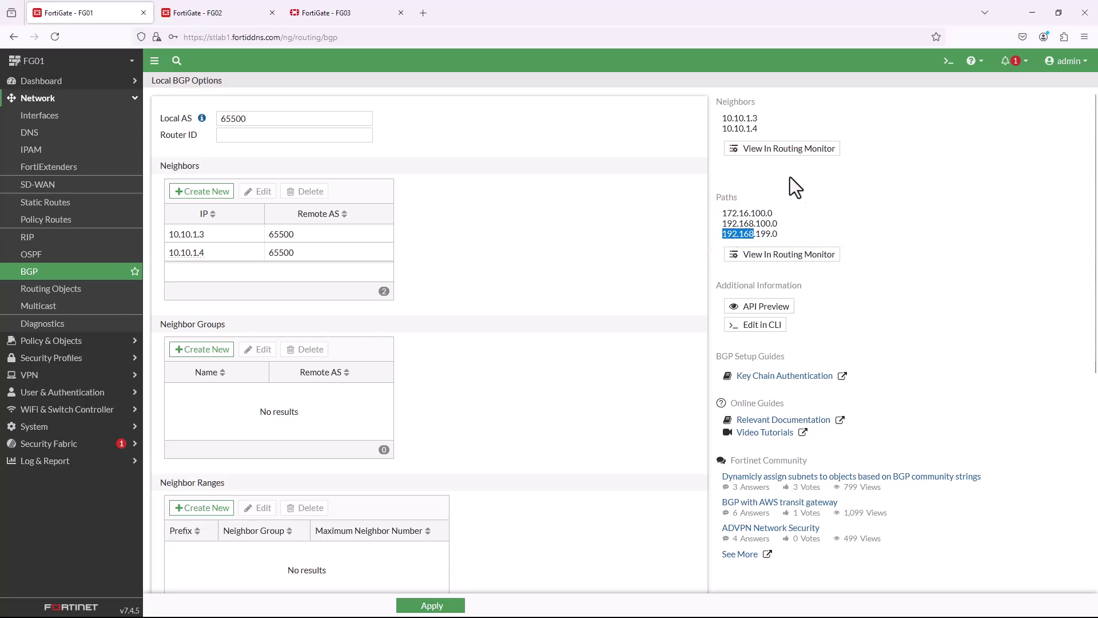
Check neighbors 10.10.1.3 and 10.10.1.4 and the learned paths in the Routing Monitor.
{"action": "left_click", "coordinate": [771, 150]}
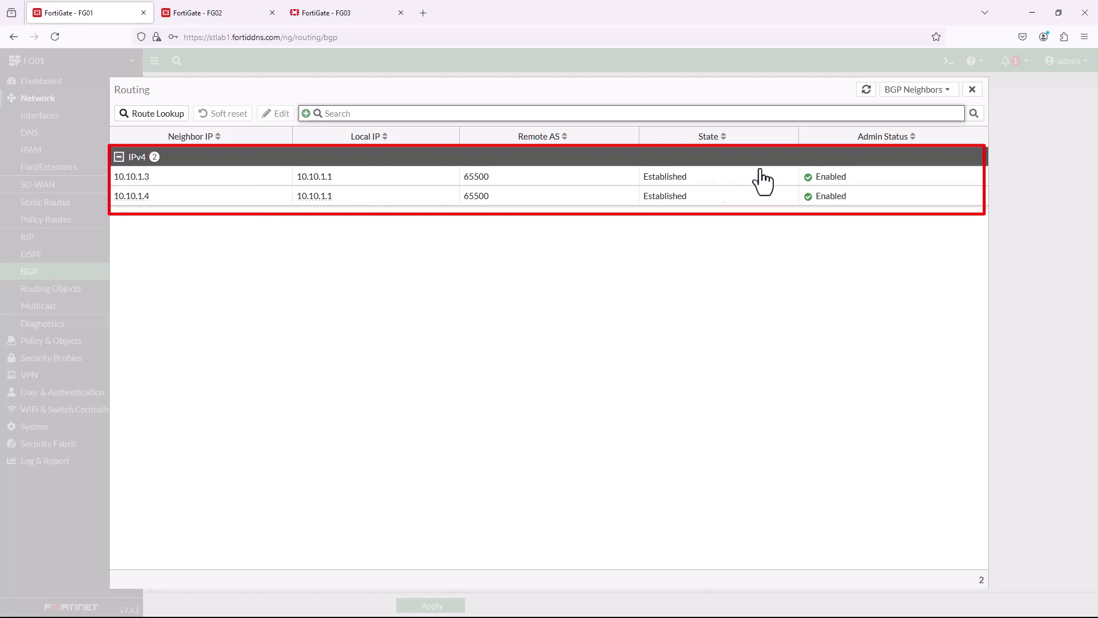
{"action": "left_click", "coordinate": [972, 91]}
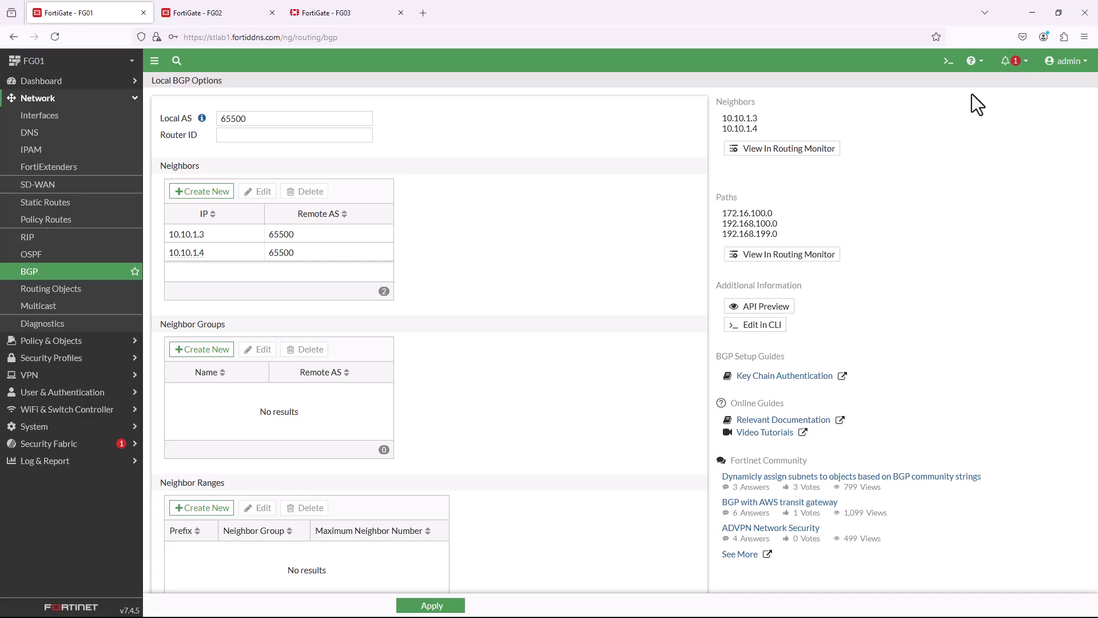
{"action": "left_click", "coordinate": [803, 256]}
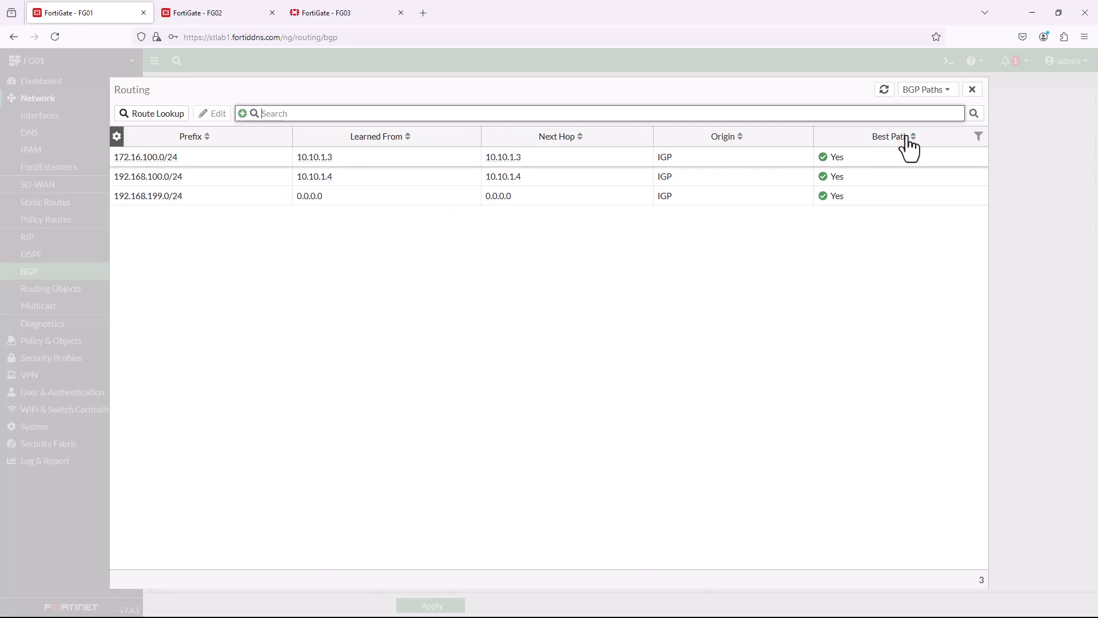
{"action": "left_click", "coordinate": [972, 89]}
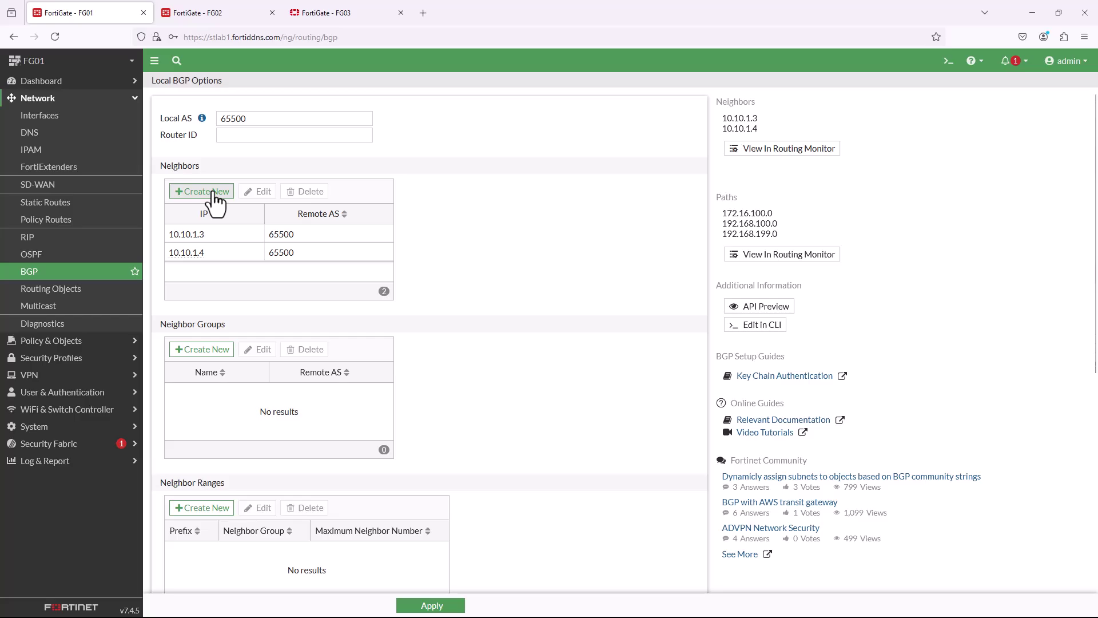
{"action": "left_click", "coordinate": [46, 81]}
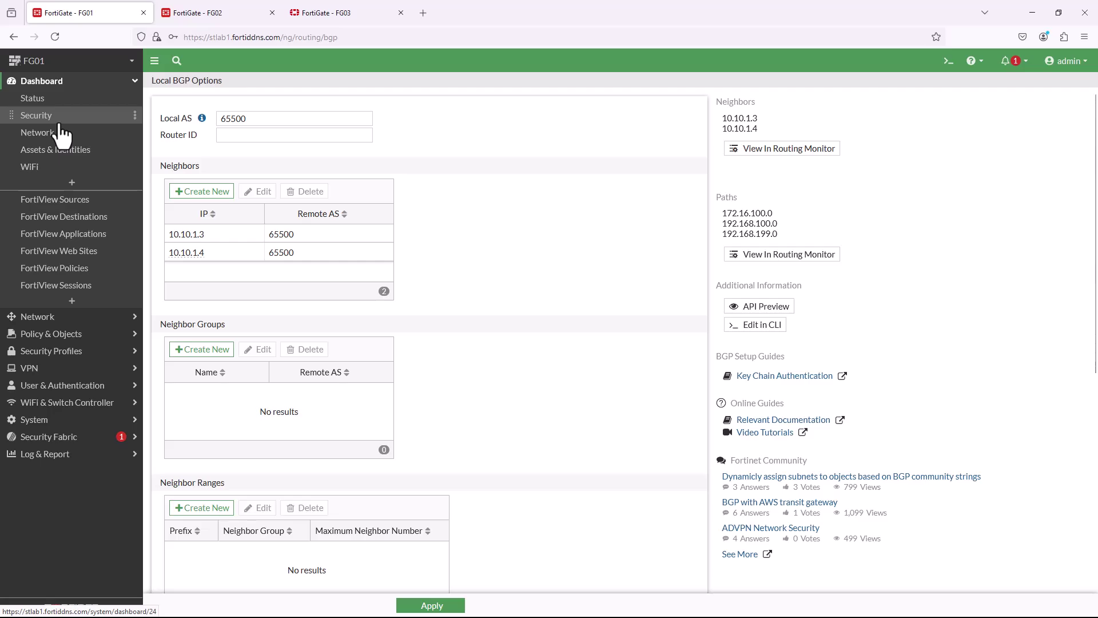
On FG01's Network dashboard, expand the Static & Dynamic Routing widget into the full route table.
{"action": "left_click", "coordinate": [60, 122]}
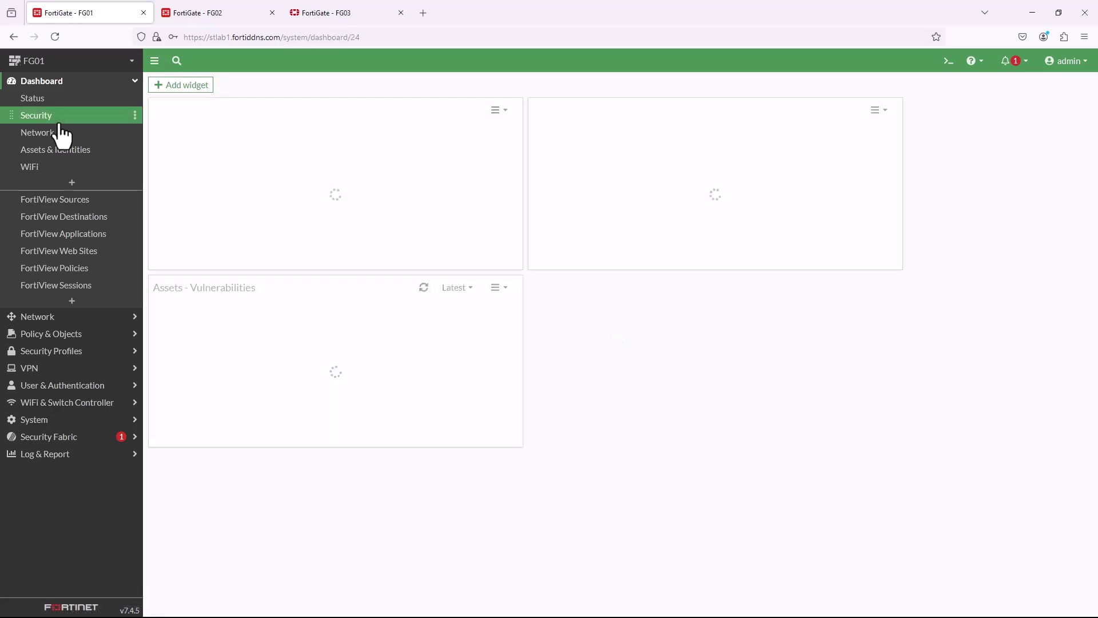
{"action": "left_click", "coordinate": [58, 132]}
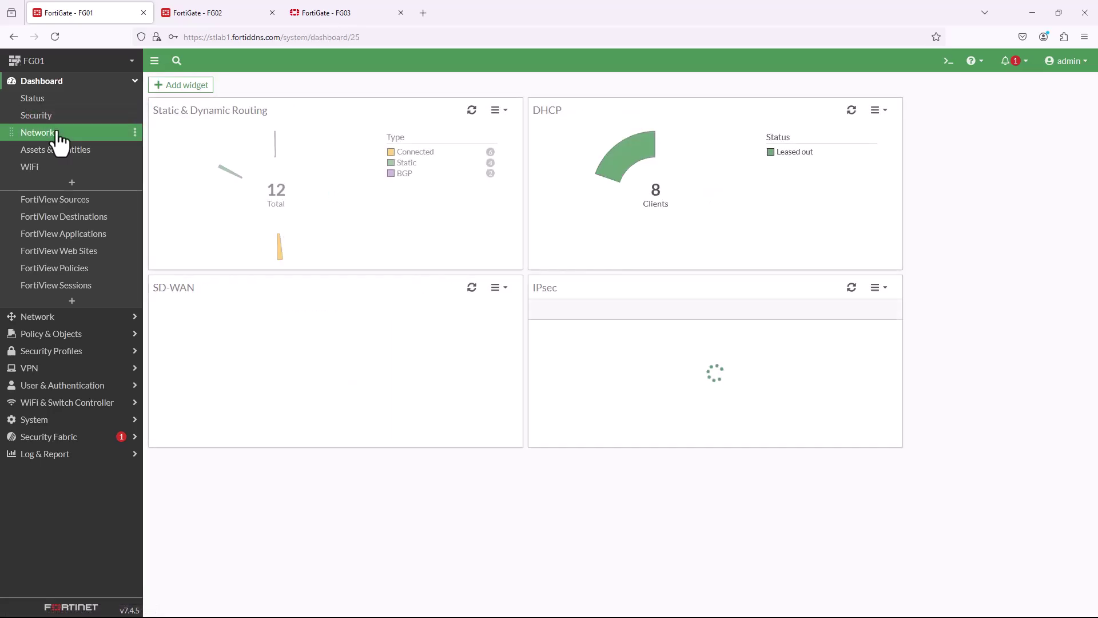
{"action": "left_click", "coordinate": [274, 198]}
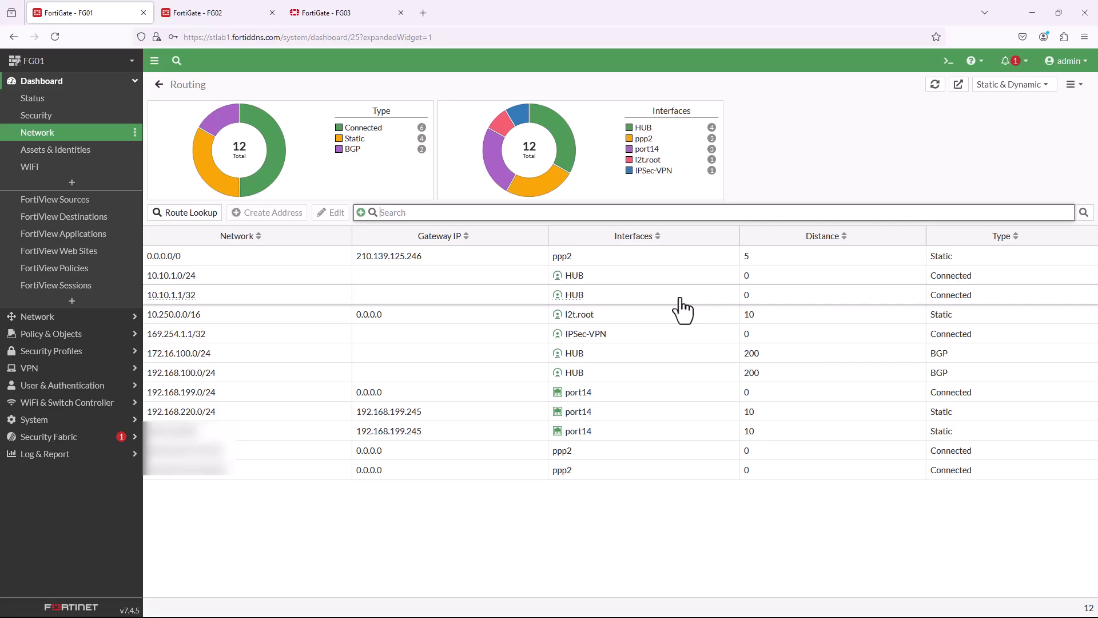
Switch the routing view to BGP Neighbors, then to BGP Paths.
{"action": "left_click", "coordinate": [1046, 85]}
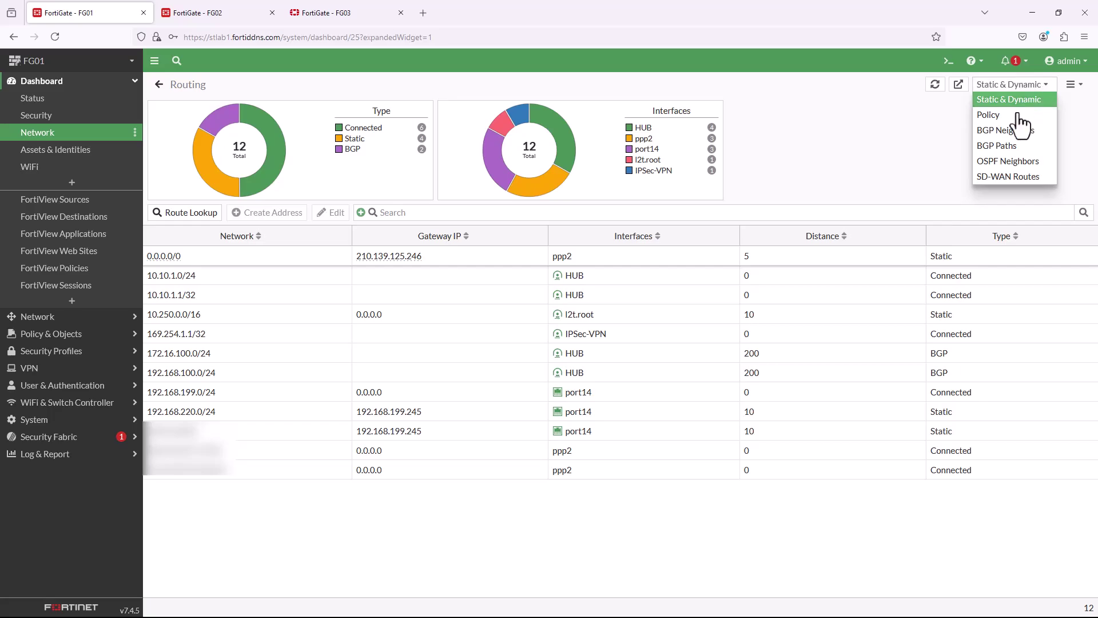
{"action": "left_click", "coordinate": [1001, 130]}
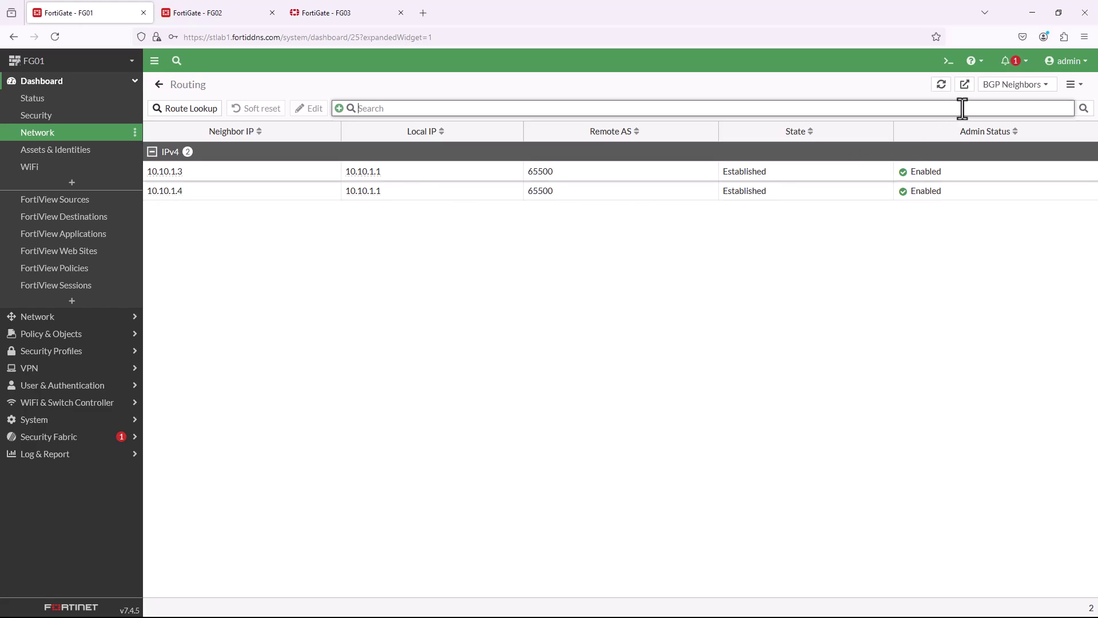
{"action": "left_click", "coordinate": [1047, 85]}
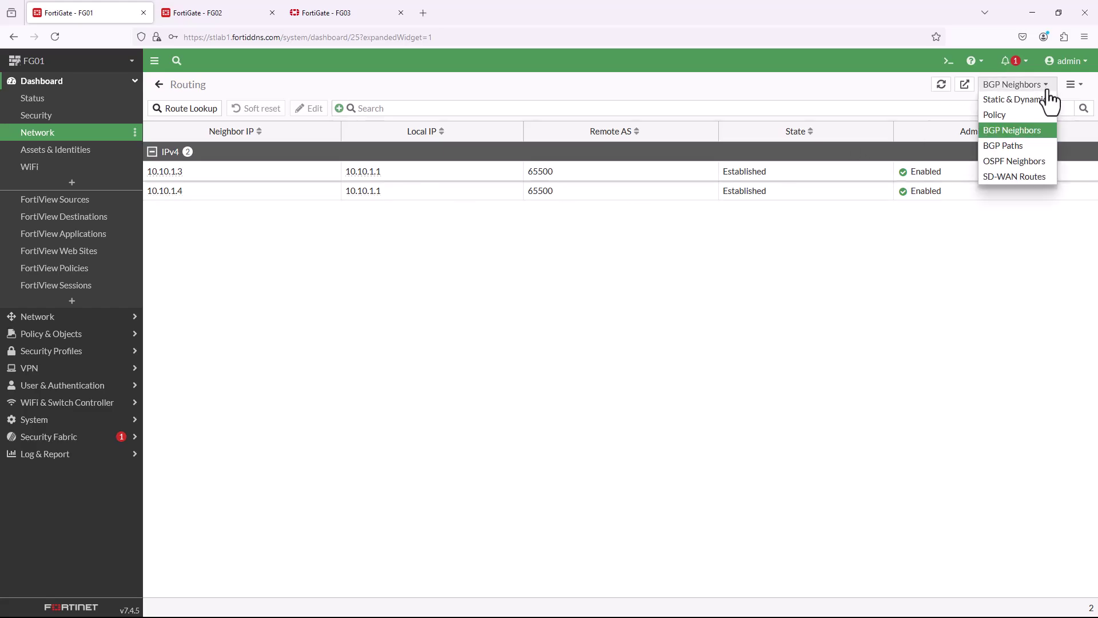
{"action": "left_click", "coordinate": [1008, 147]}
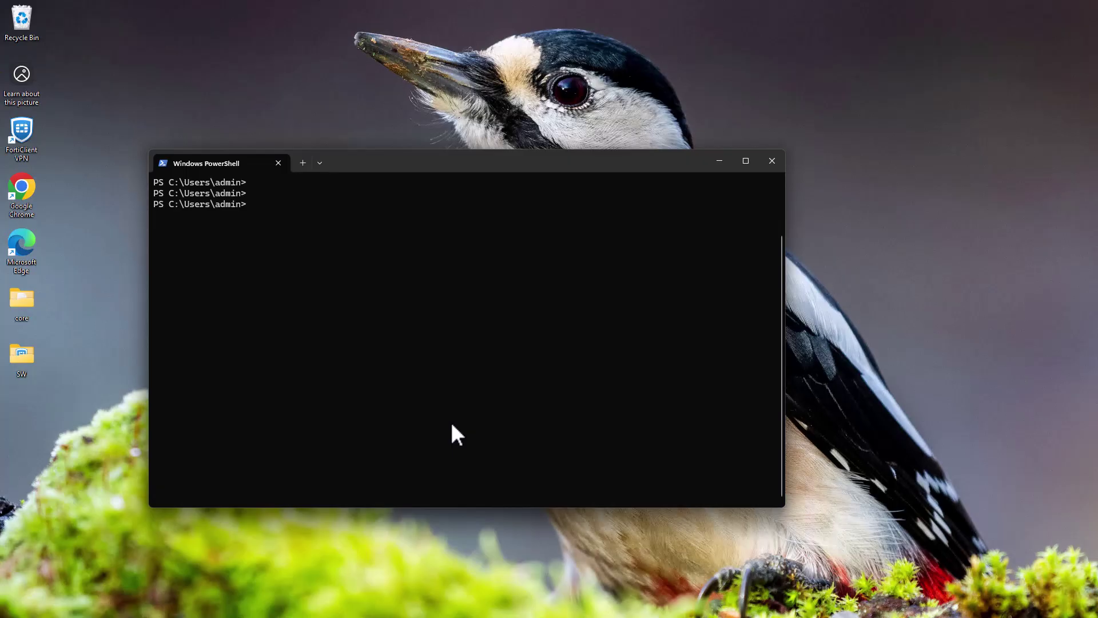
Run ipconfig to confirm the PC's IPv4 address is 172.16.100.101.
{"action": "type", "text": "ipconfig"}
{"action": "key", "text": "Return"}
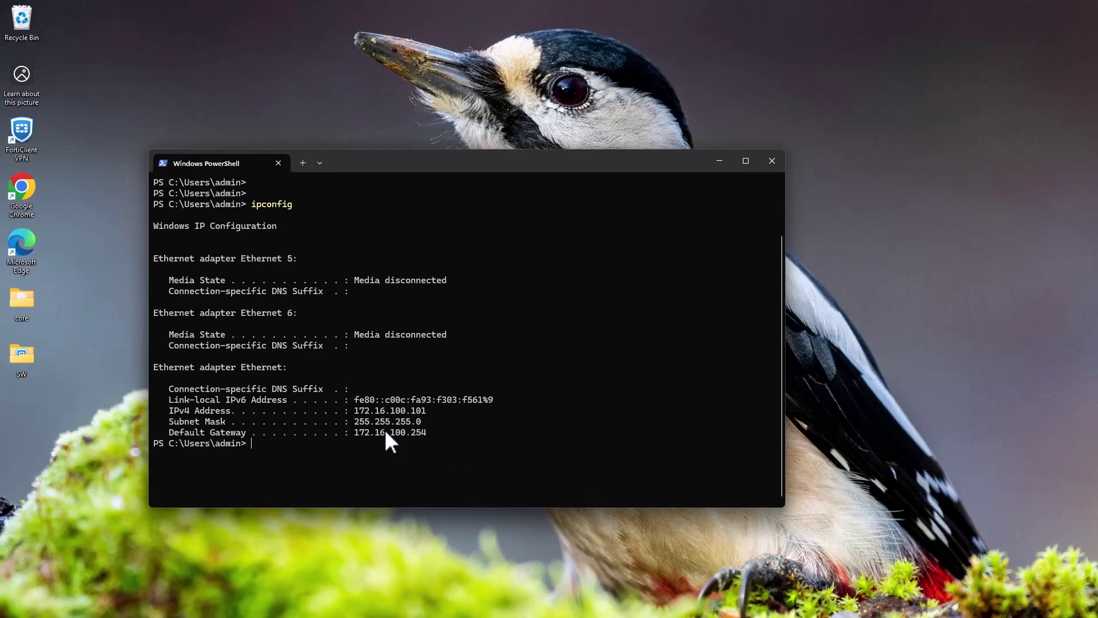
{"action": "left_click_drag", "start_coordinate": [354, 414], "coordinate": [434, 415]}
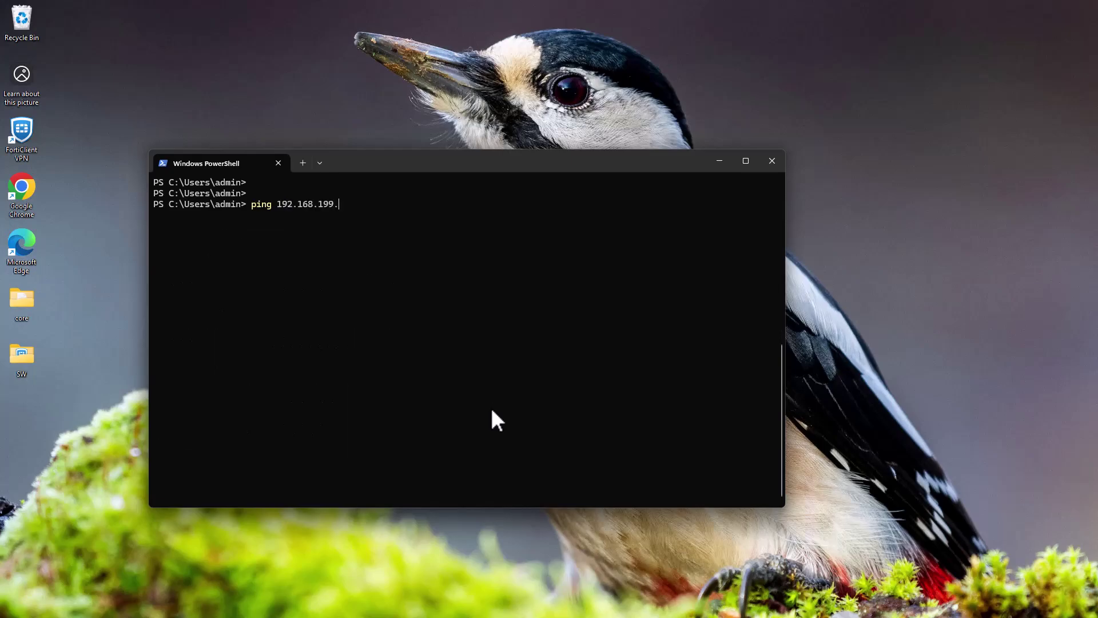
Ping 192.168.199.1 and then 192.168.100.110 across the VPN.
{"action": "type", "text": "192.168.199.1"}
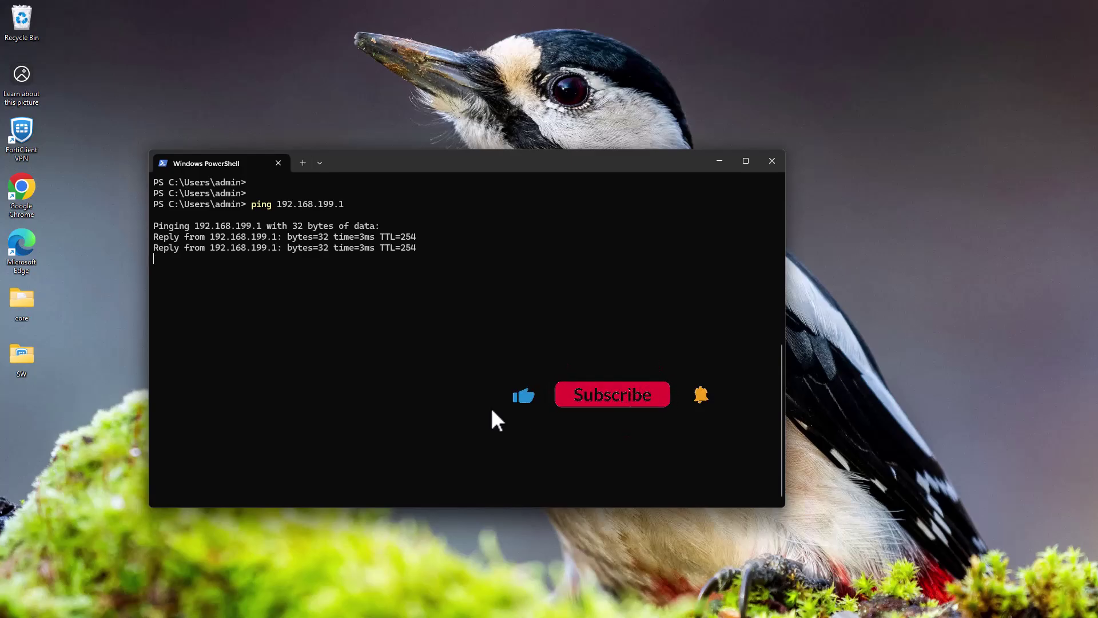
{"action": "key", "text": "ctrl+c"}
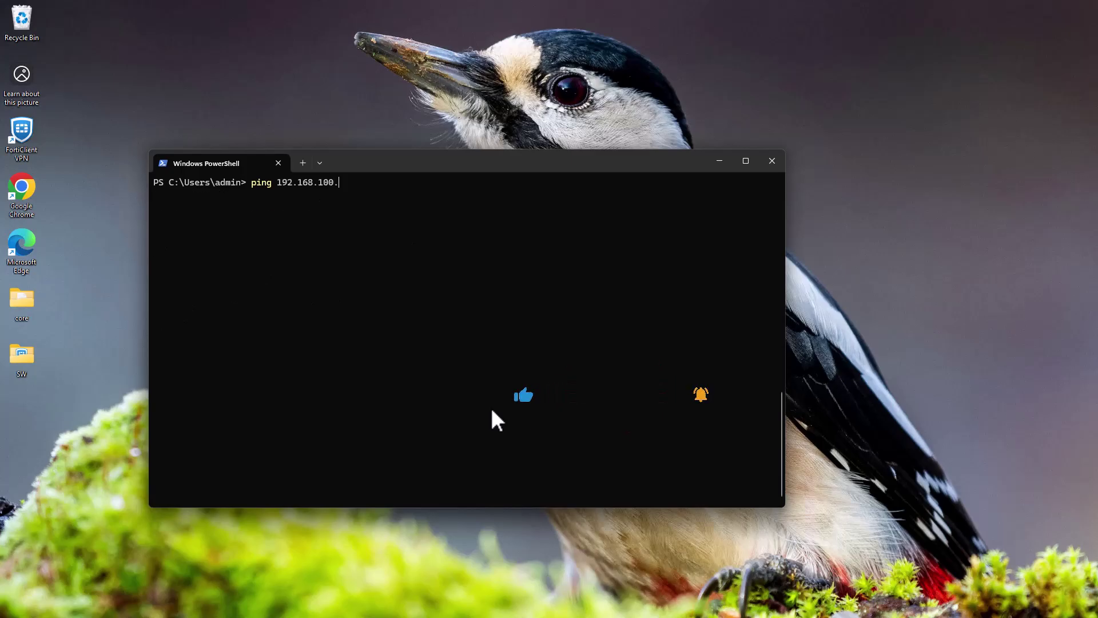
{"action": "type", "text": "10"}
{"action": "key", "text": "Return"}
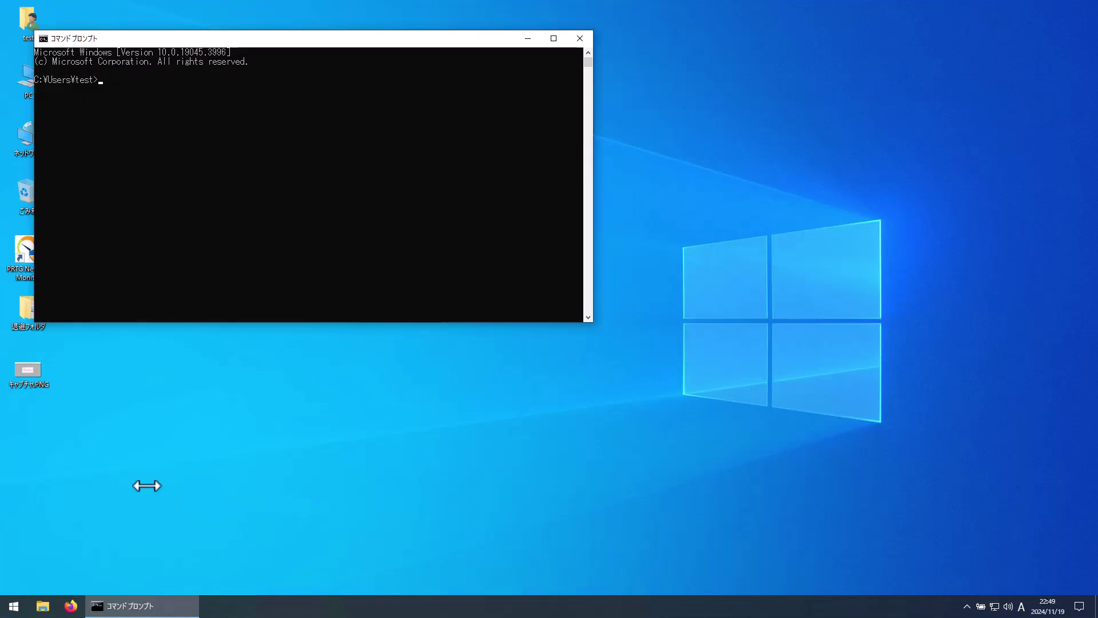
Run ipconfig to confirm this PC's IPv4 address is 192.168.100.110.
{"action": "type", "text": "ipconfig"}
{"action": "key", "text": "Return"}
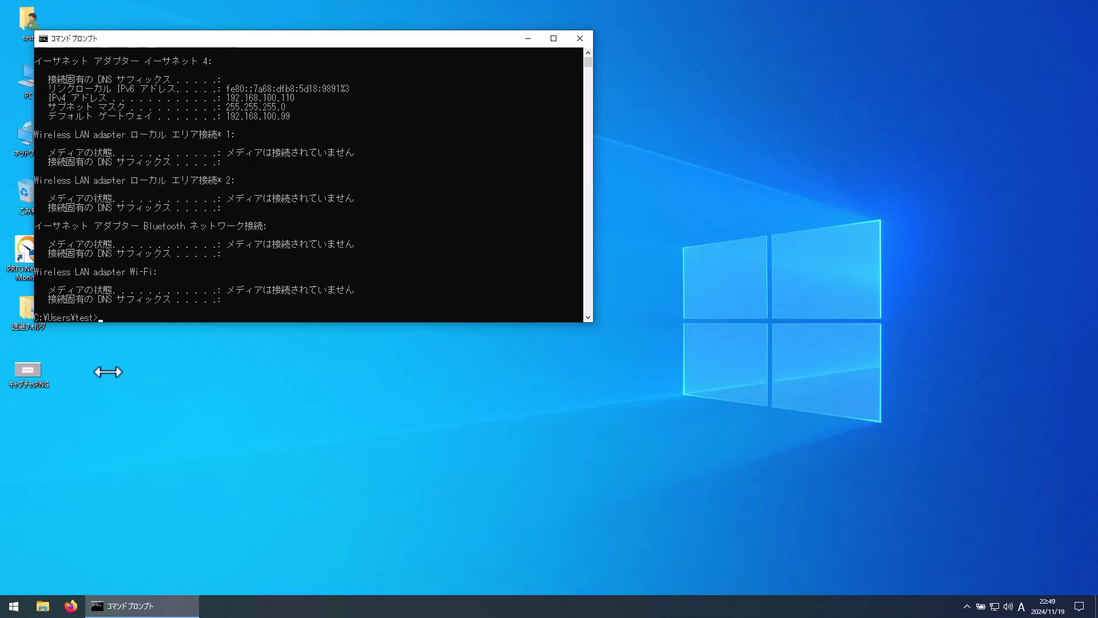
{"action": "left_click_drag", "start_coordinate": [229, 99], "coordinate": [298, 98]}
{"action": "key", "text": "ctrl+c"}
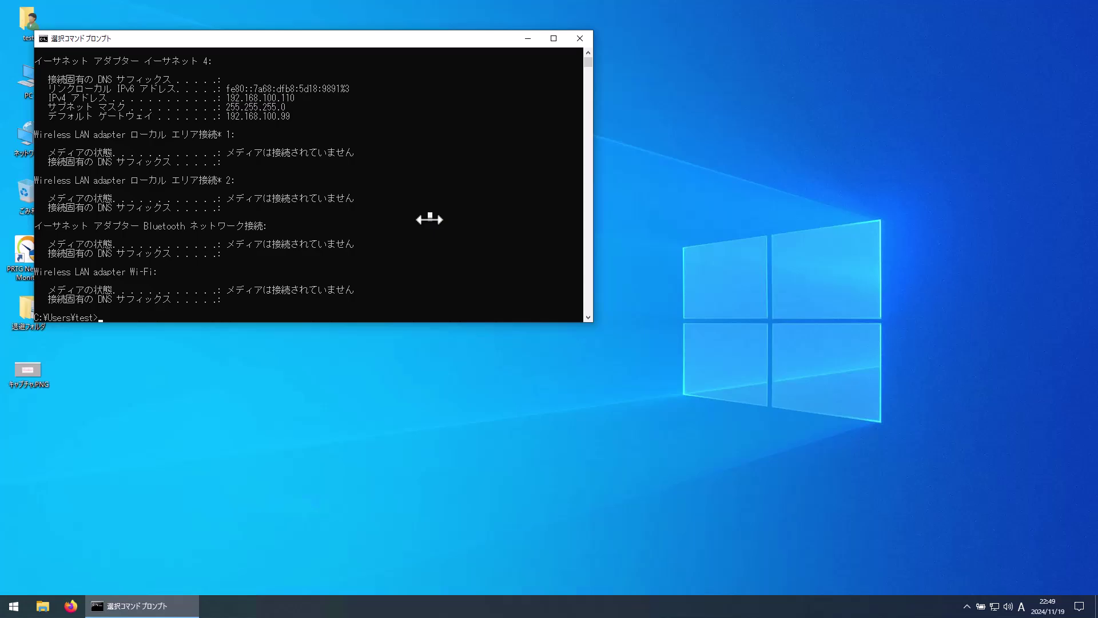
Ping 172.16.100.254 and then 192.168.199.1 from the Command Prompt.
{"action": "type", "text": "ping "}
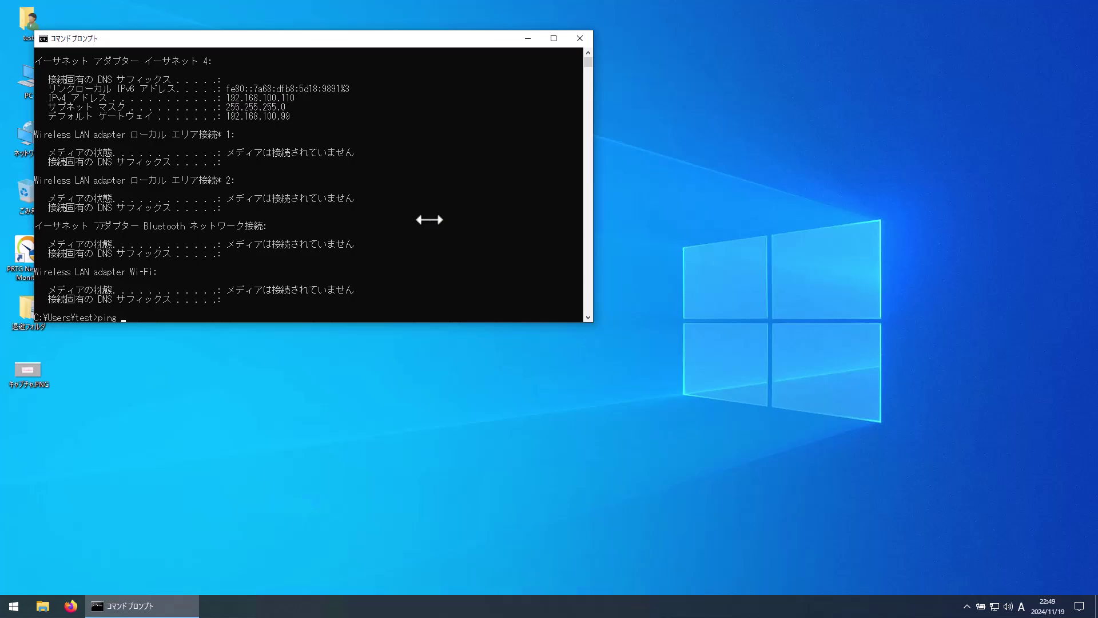
{"action": "type", "text": "172.16.100.254"}
{"action": "key", "text": "Return"}
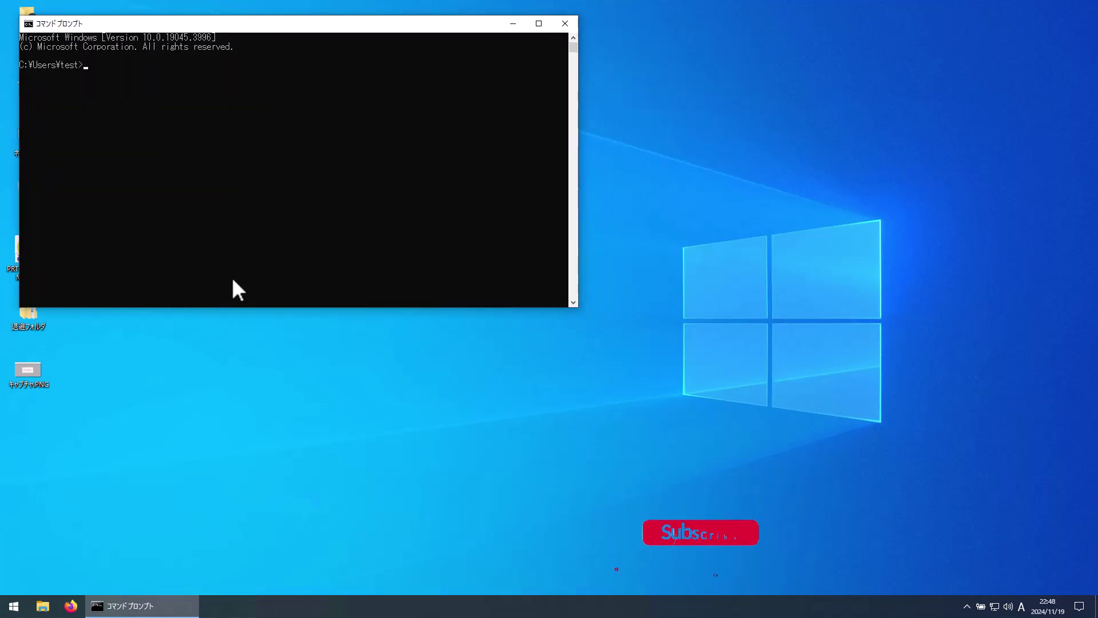
{"action": "type", "text": "ing"}
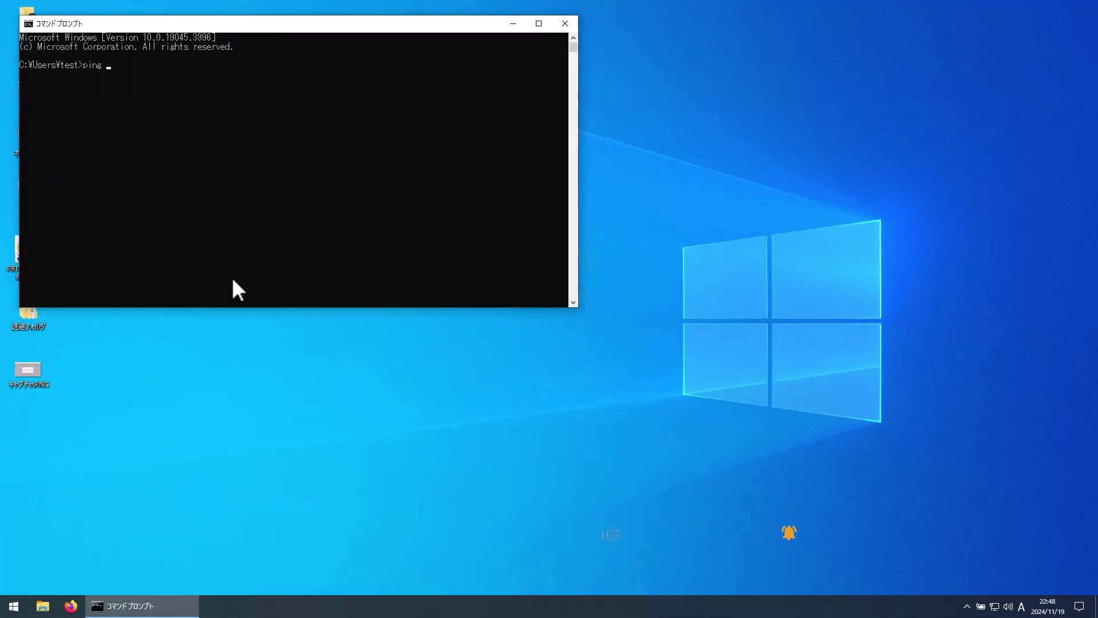
{"action": "type", "text": " 192.168.199.1"}
{"action": "key", "text": "Return"}
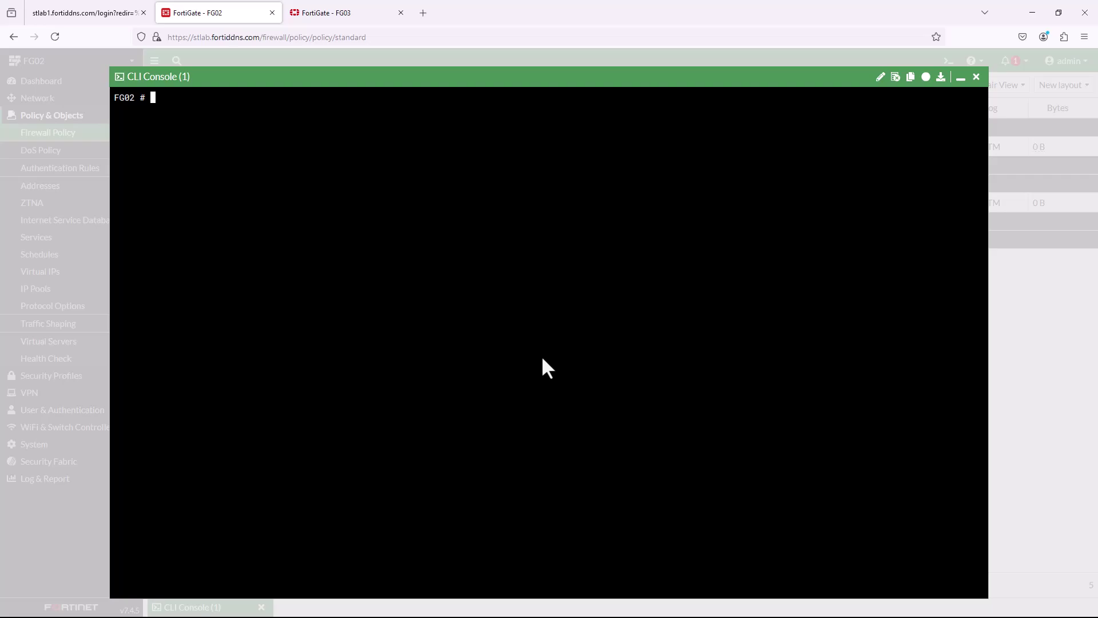
{"action": "type", "text": "show route bgp"}
Show FG02's BGP config, marking neighbor 10.10.1.1 (remote-as 65500) and the network section.
{"action": "key", "text": "Return"}
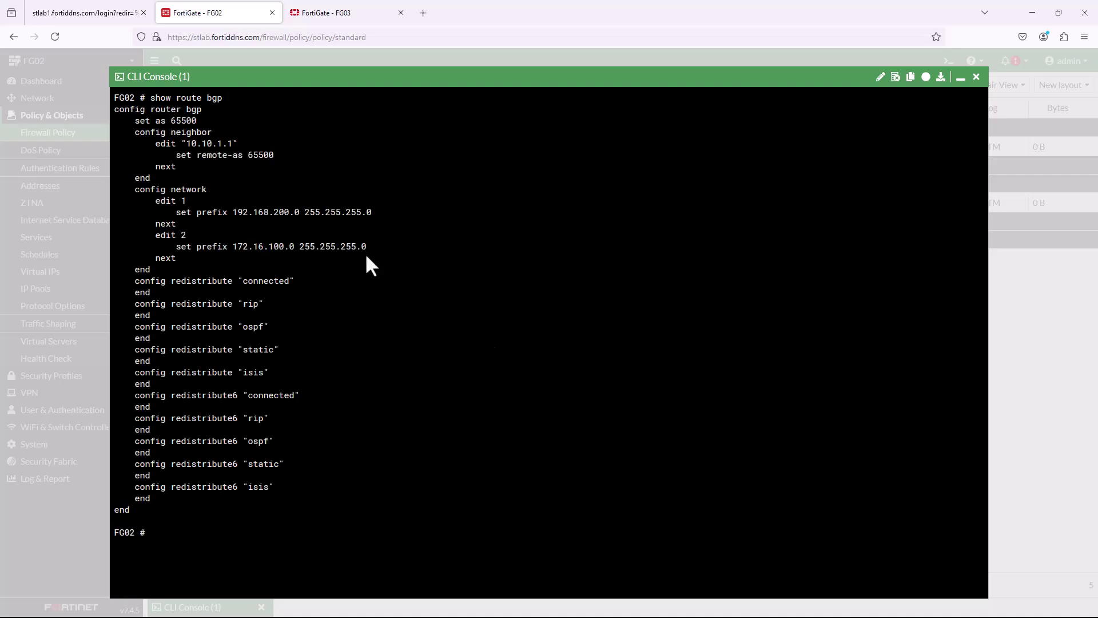
{"action": "double_click", "coordinate": [179, 156]}
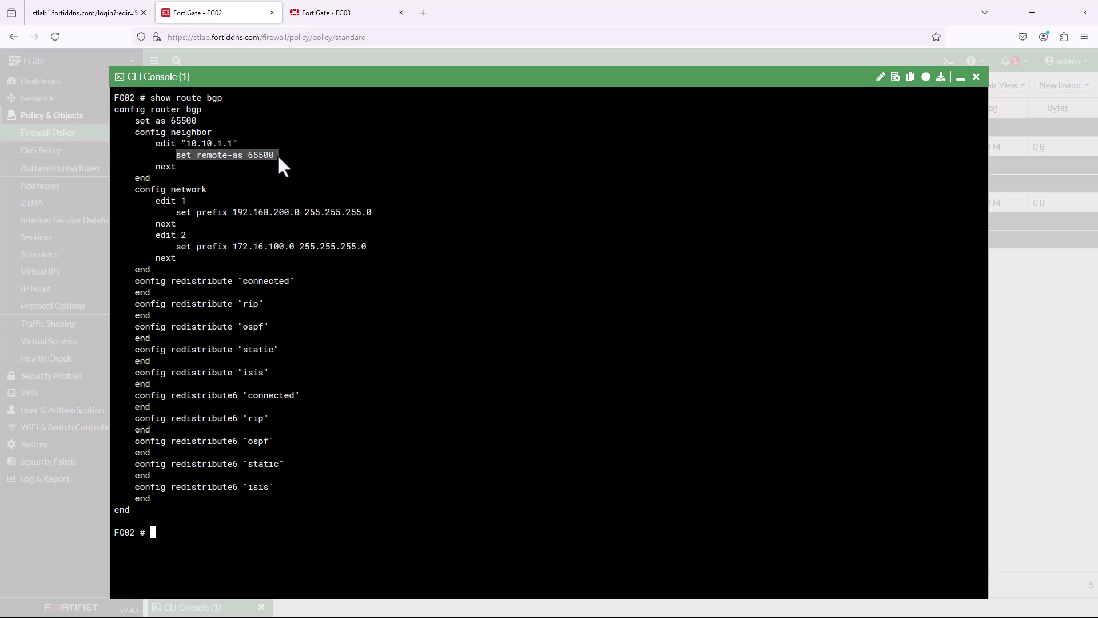
{"action": "left_click_drag", "start_coordinate": [144, 143], "coordinate": [259, 145]}
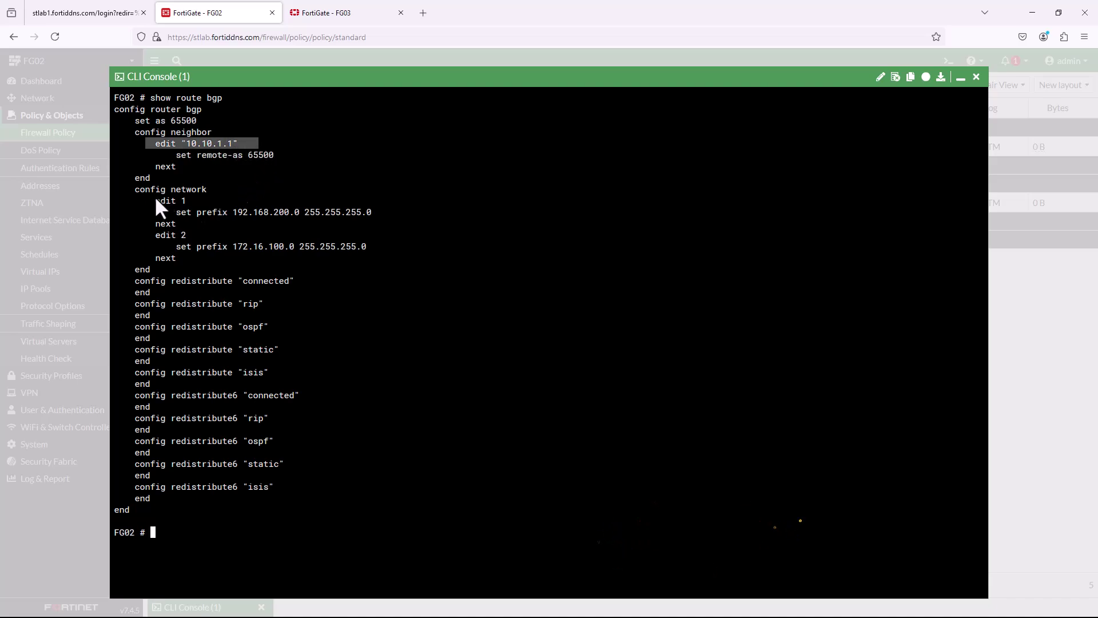
{"action": "left_click_drag", "start_coordinate": [136, 190], "coordinate": [201, 190]}
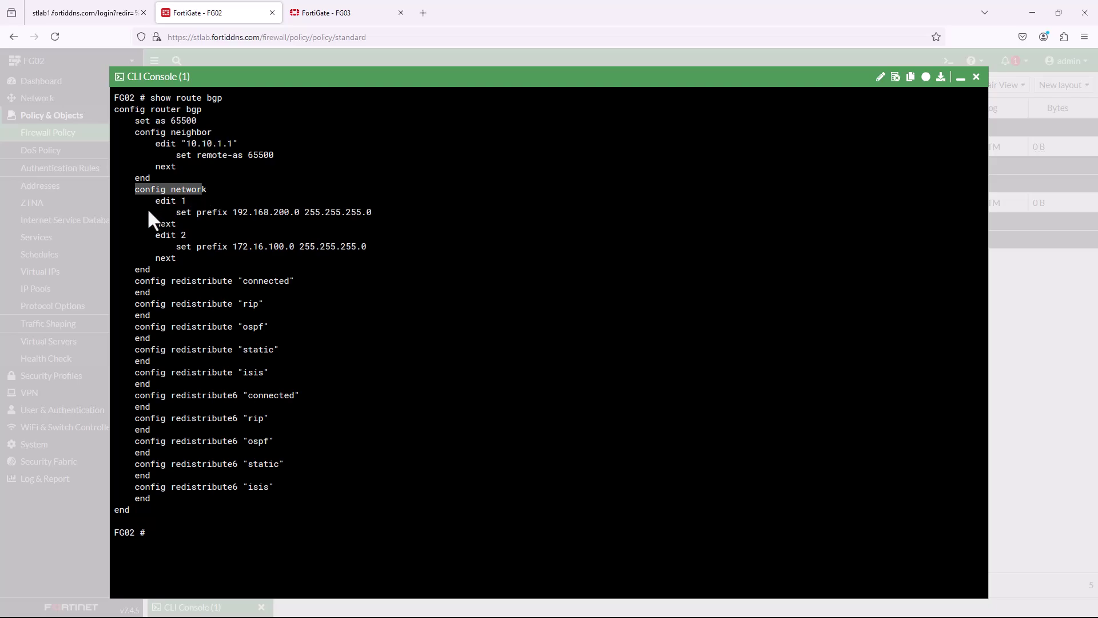
{"action": "left_click", "coordinate": [158, 212]}
{"action": "left_click", "coordinate": [179, 210]}
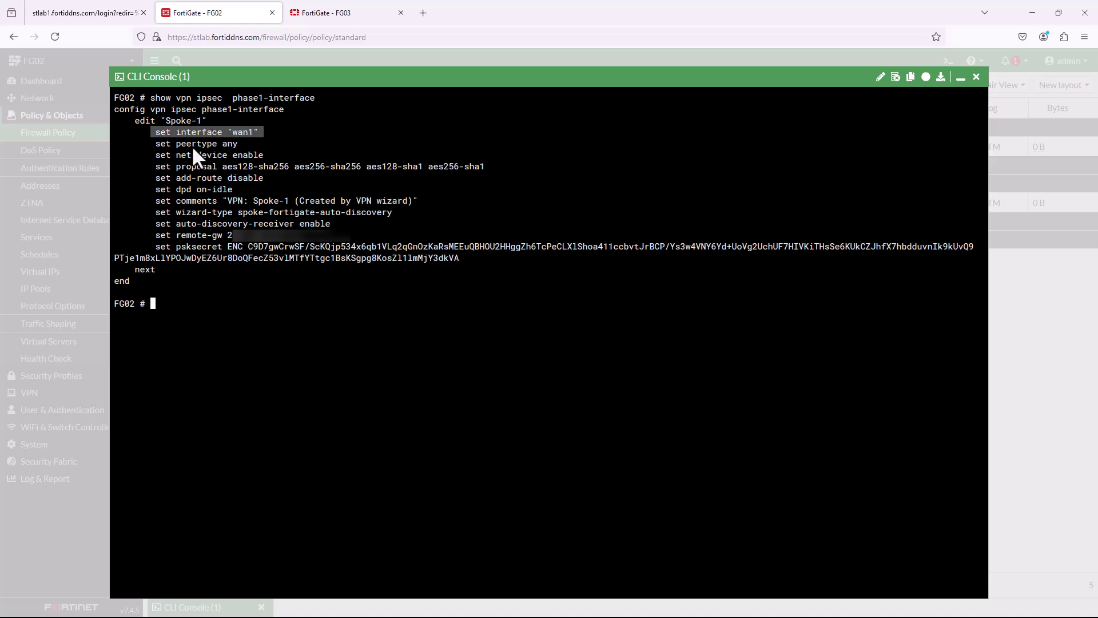
Review FG02's Spoke-1 phase1 settings: peertype any, wizard comment, spoke auto-discovery type and auto-discovery receiver.
{"action": "left_click_drag", "start_coordinate": [191, 146], "coordinate": [223, 145]}
{"action": "left_click", "coordinate": [228, 159]}
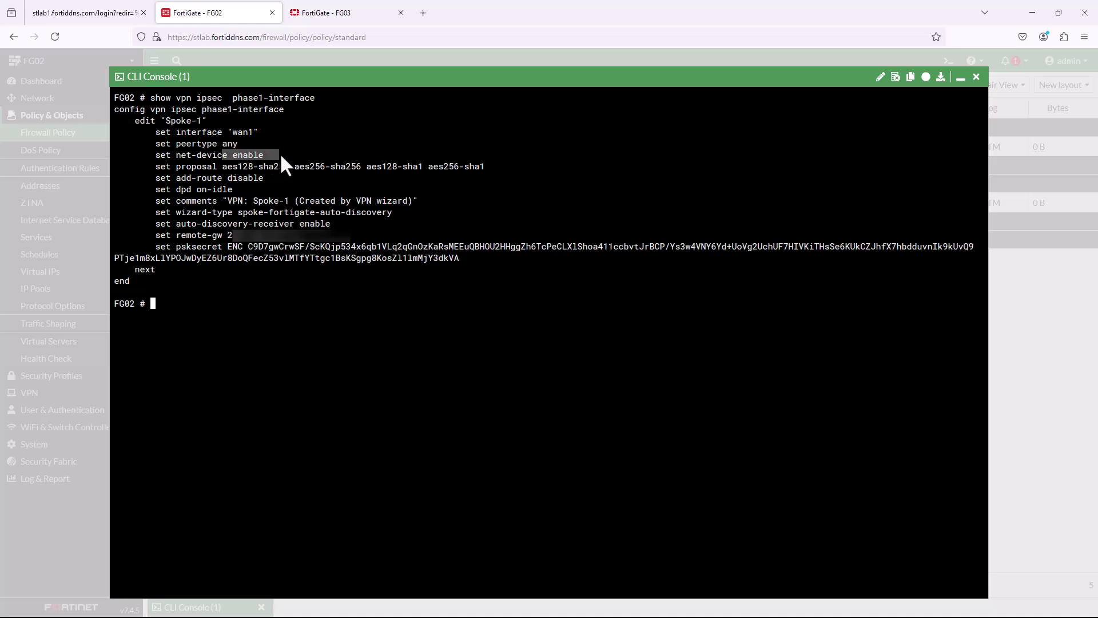
{"action": "left_click", "coordinate": [159, 201]}
{"action": "left_click_drag", "start_coordinate": [159, 200], "coordinate": [316, 203]}
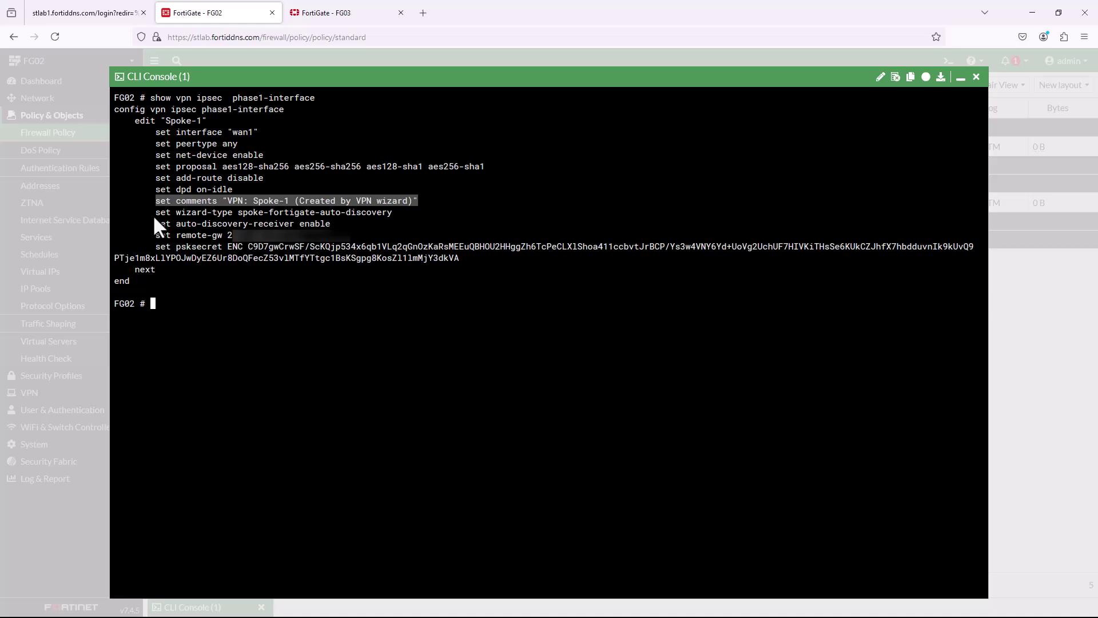
{"action": "left_click_drag", "start_coordinate": [151, 214], "coordinate": [304, 216]}
{"action": "left_click_drag", "start_coordinate": [217, 231], "coordinate": [322, 228]}
{"action": "left_click", "coordinate": [316, 242]}
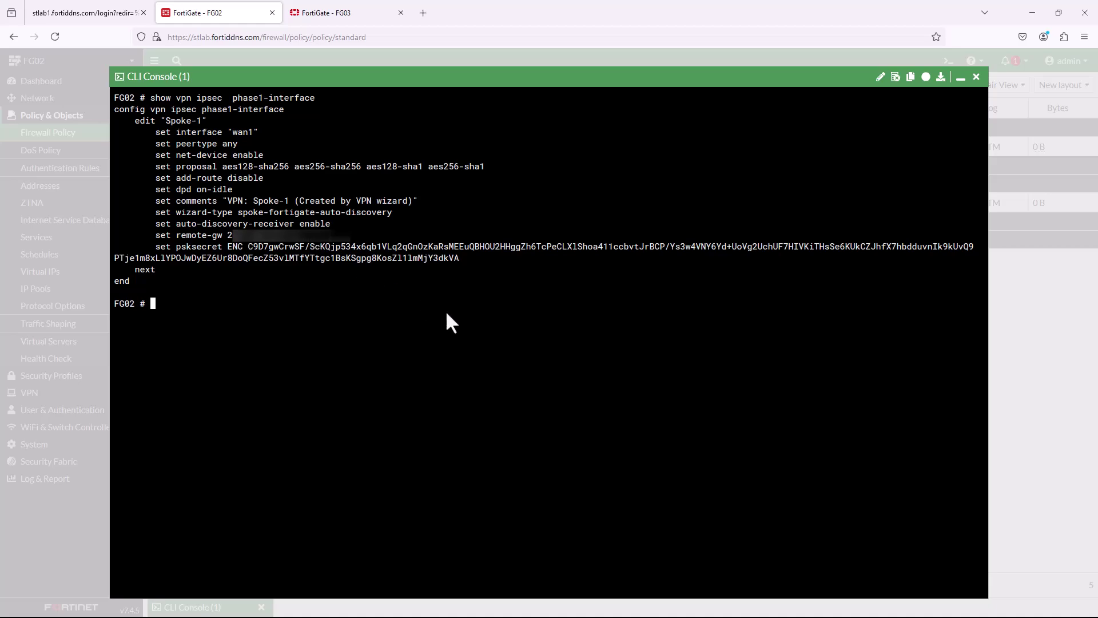
Show the Spoke-1 phase2-interface settings, proposals aes128-sha1 through chacha20poly1305, and enter 'show firewall policy'.
{"action": "key", "text": "Up"}
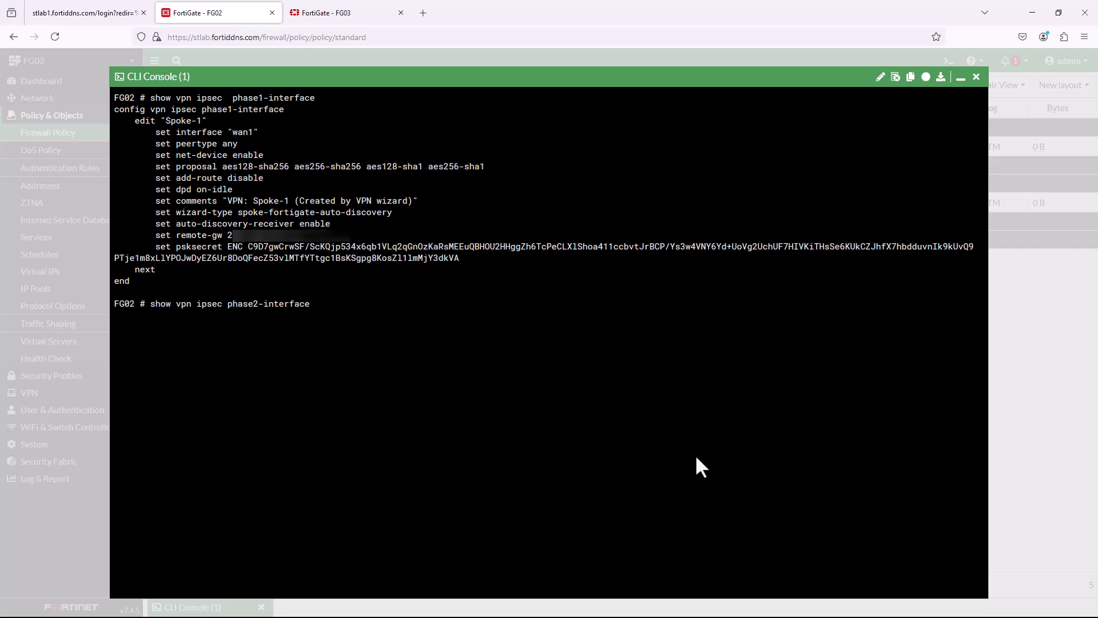
{"action": "key", "text": "Return"}
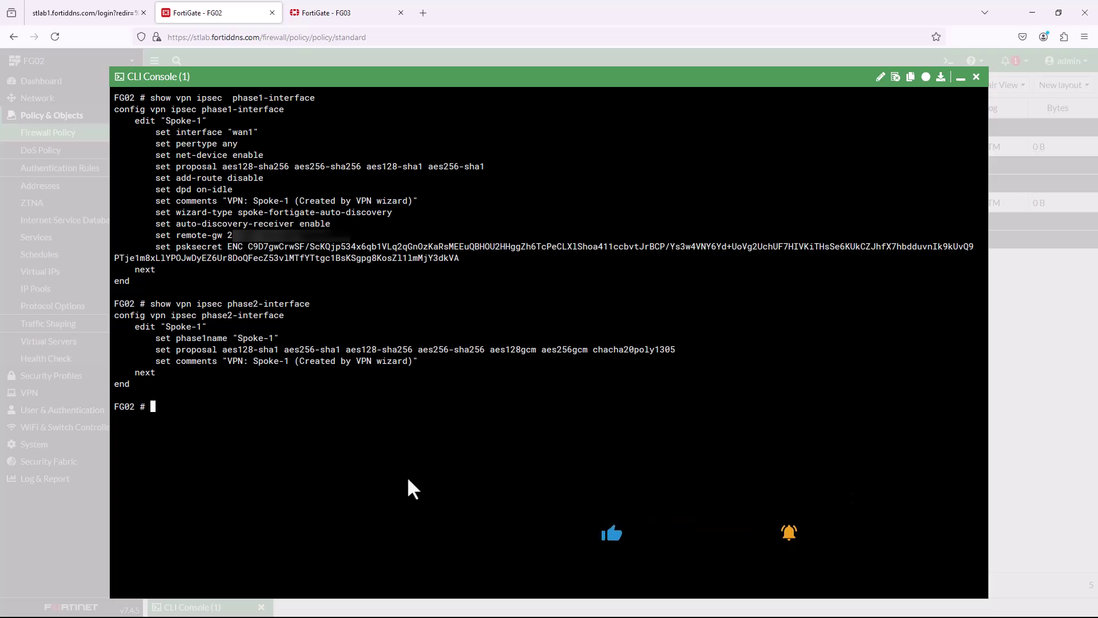
{"action": "type", "text": "show "}
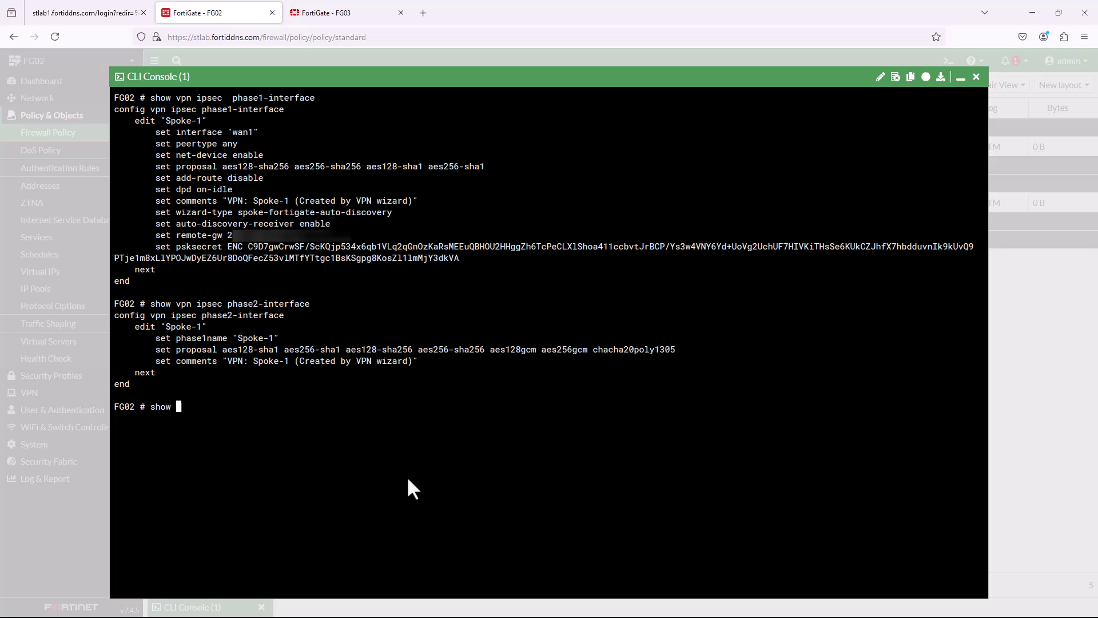
{"action": "type", "text": "firewall policy"}
List FG02's firewall policies and locate the vpn_Spoke-1_remote_0 policy in the output.
{"action": "key", "text": "Return"}
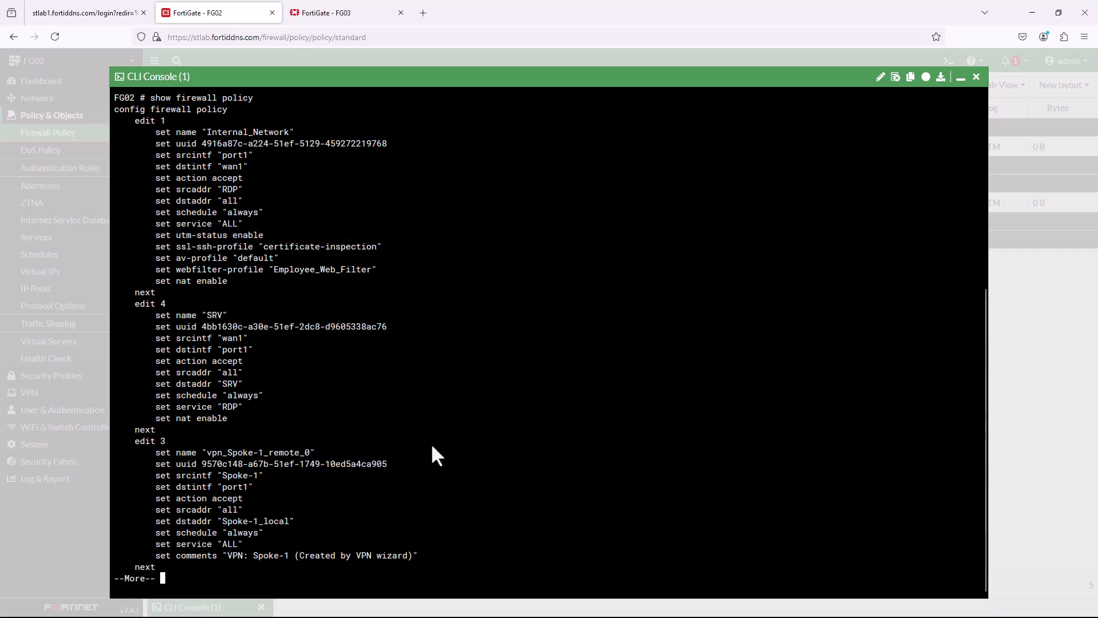
{"action": "scroll", "coordinate": [312, 426], "scroll_direction": "up", "scroll_amount": 3}
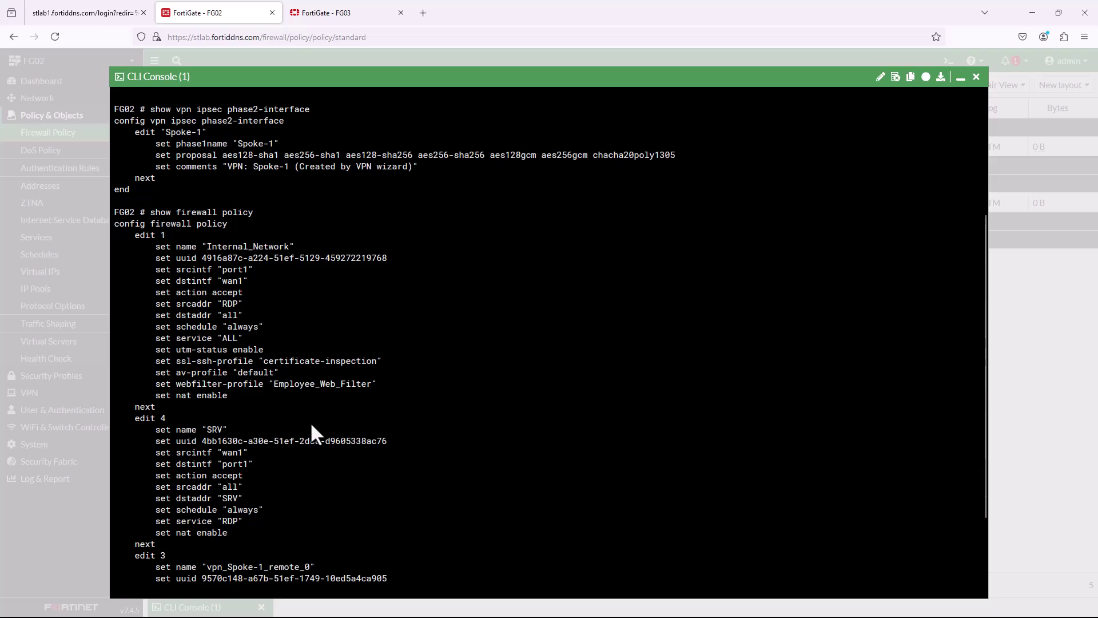
{"action": "scroll", "coordinate": [312, 425], "scroll_direction": "down", "scroll_amount": 3}
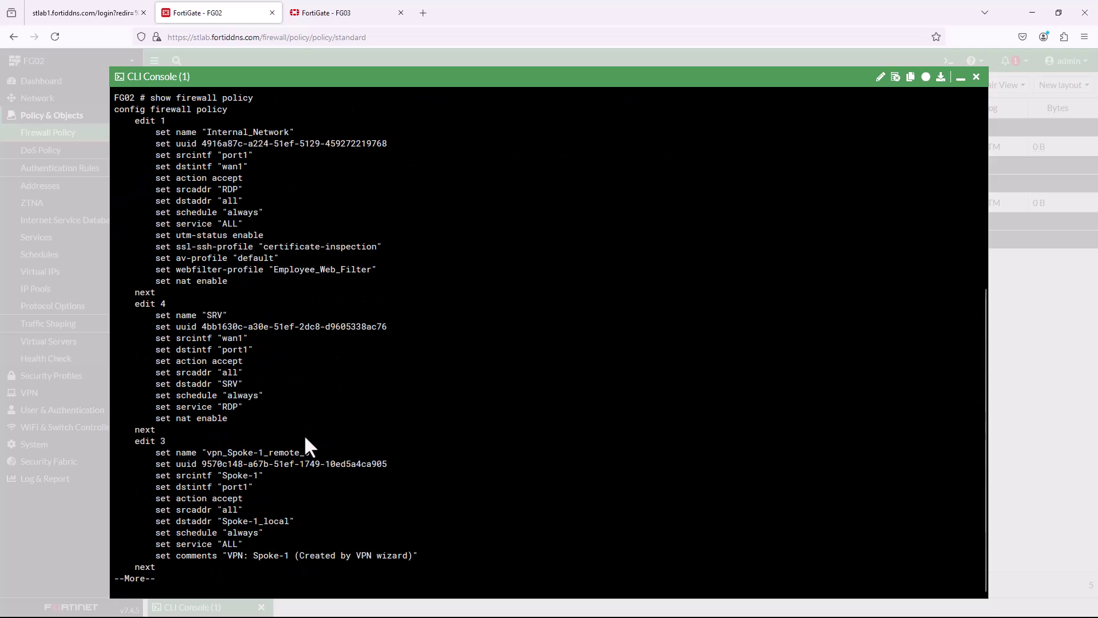
{"action": "left_click_drag", "start_coordinate": [212, 452], "coordinate": [347, 455]}
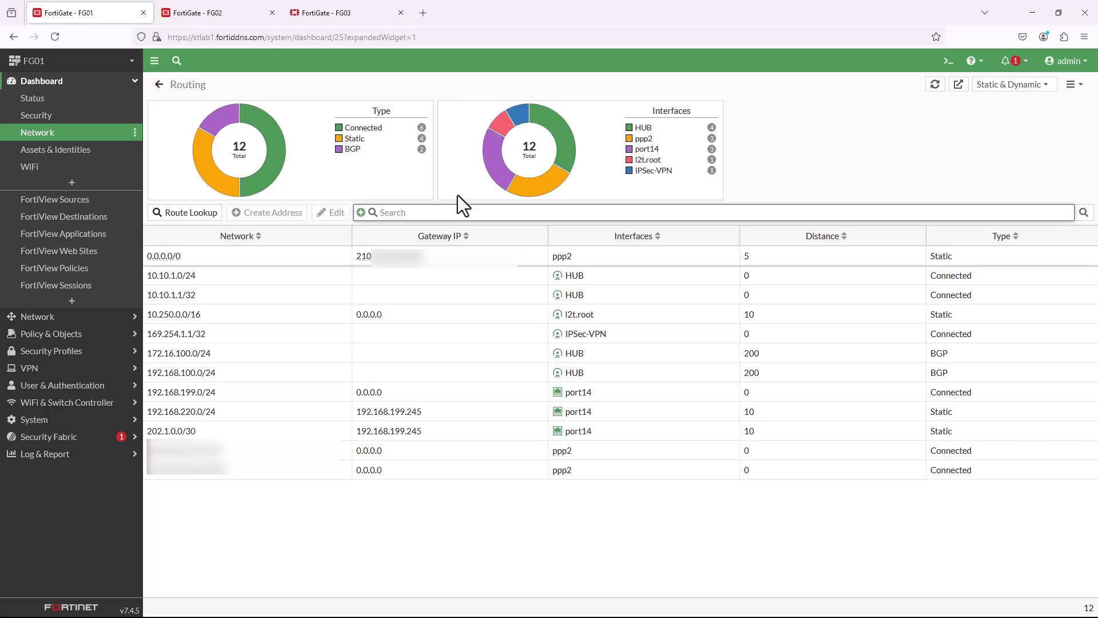
Check FG01's routing dashboard, then FG03's Routing Monitor BGP route to 192.168.199.0/24 via Spoke-2.
{"action": "left_click", "coordinate": [74, 98]}
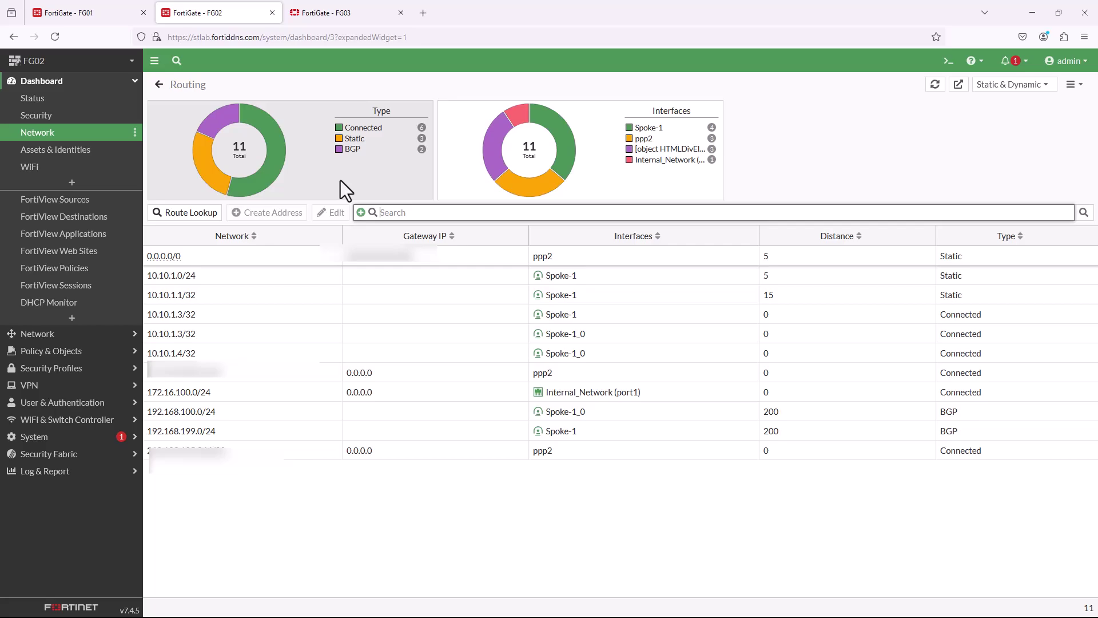
{"action": "key", "text": "ctrl+Tab"}
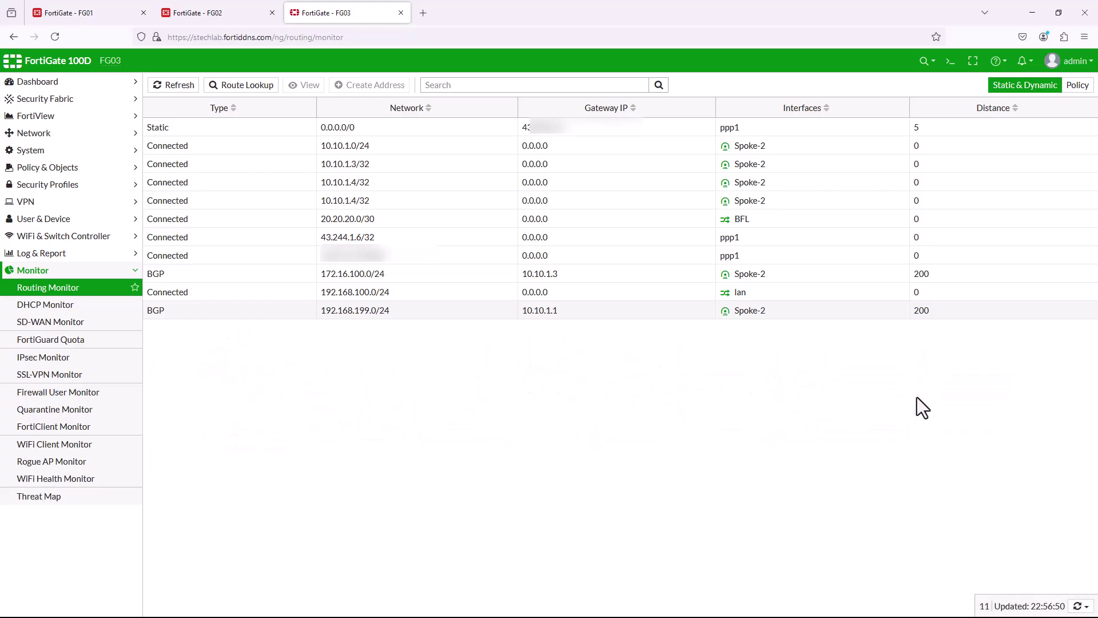
{"action": "left_click_drag", "start_coordinate": [905, 345], "coordinate": [780, 290]}
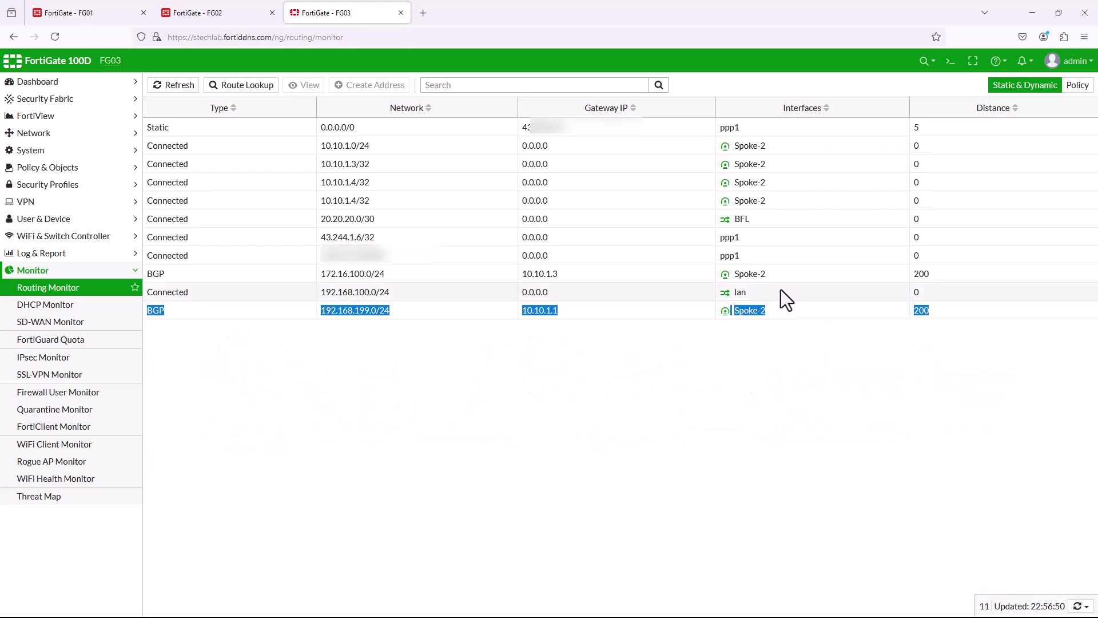
{"action": "left_click", "coordinate": [733, 421]}
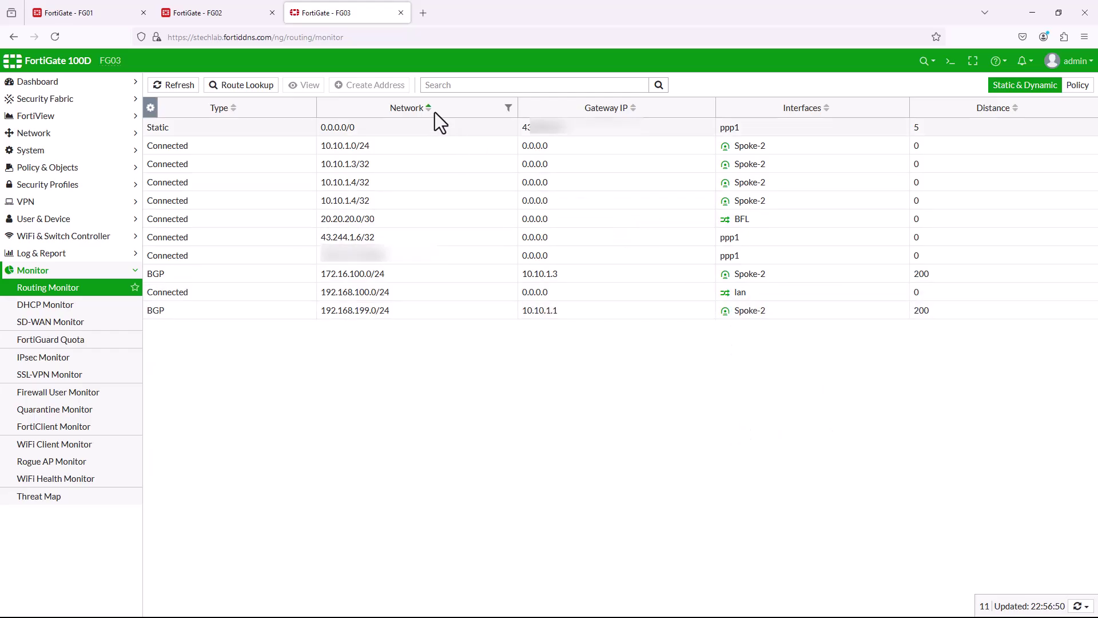